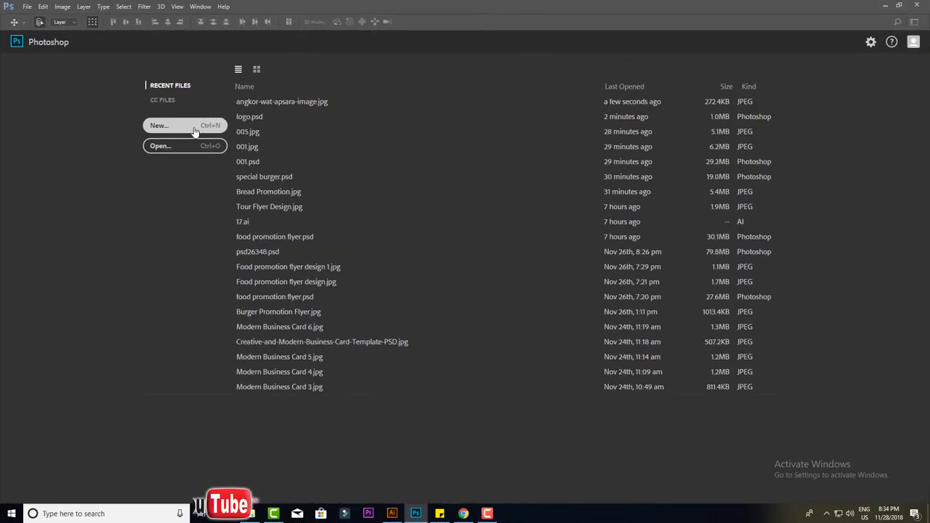
- Create Untitled-1, a white 21 × 30 cm page at 300 pixels per inch
{"action": "left_click", "coordinate": [195, 131]}
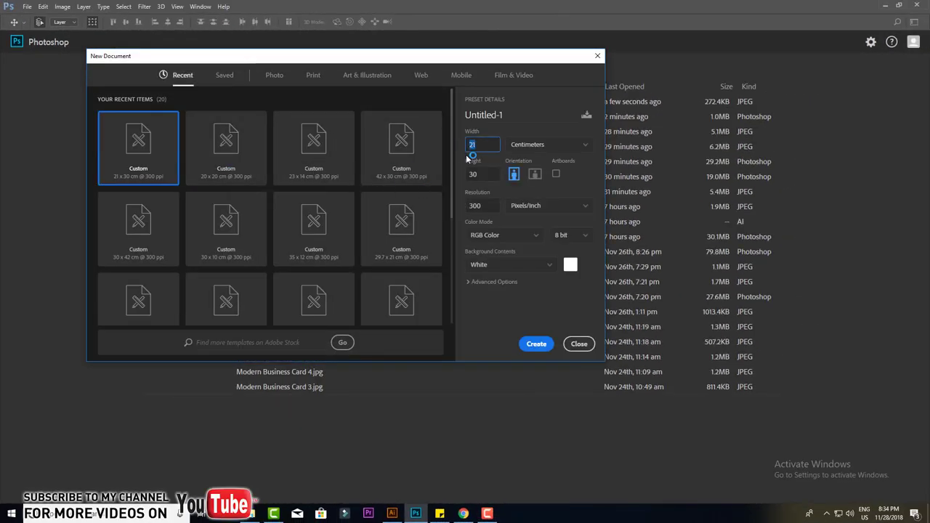
{"action": "left_click", "coordinate": [536, 344]}
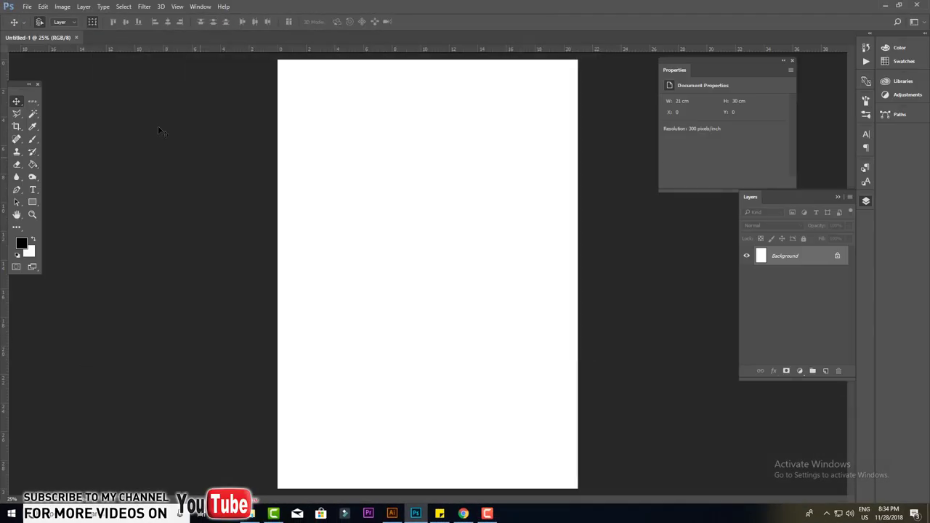
- Place 10best-attraction as a linked photo at the page top and add a layer mask
{"action": "left_click", "coordinate": [27, 7]}
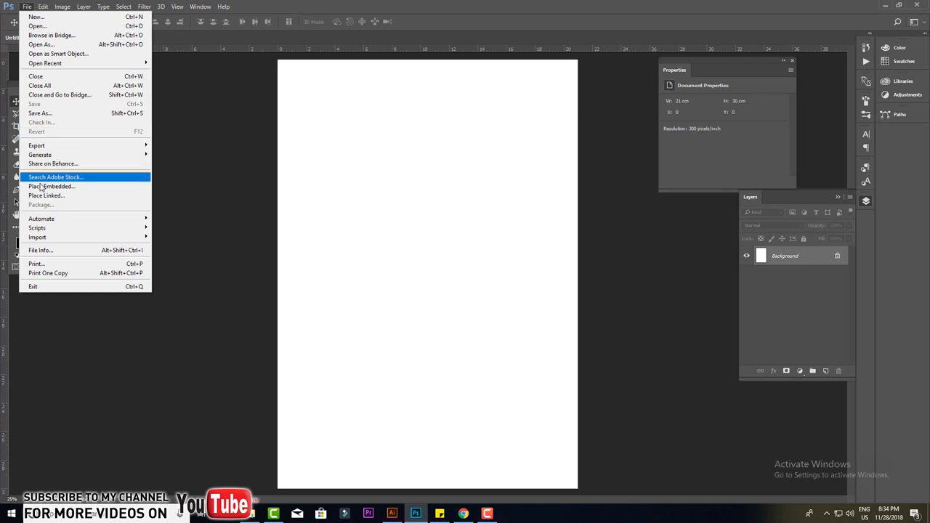
{"action": "left_click", "coordinate": [42, 198]}
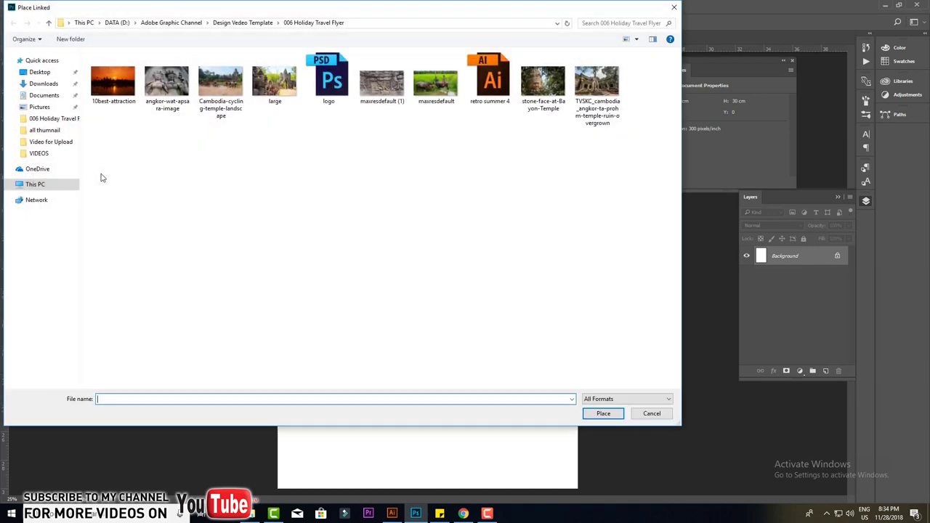
{"action": "left_click", "coordinate": [112, 80]}
{"action": "left_click", "coordinate": [614, 415]}
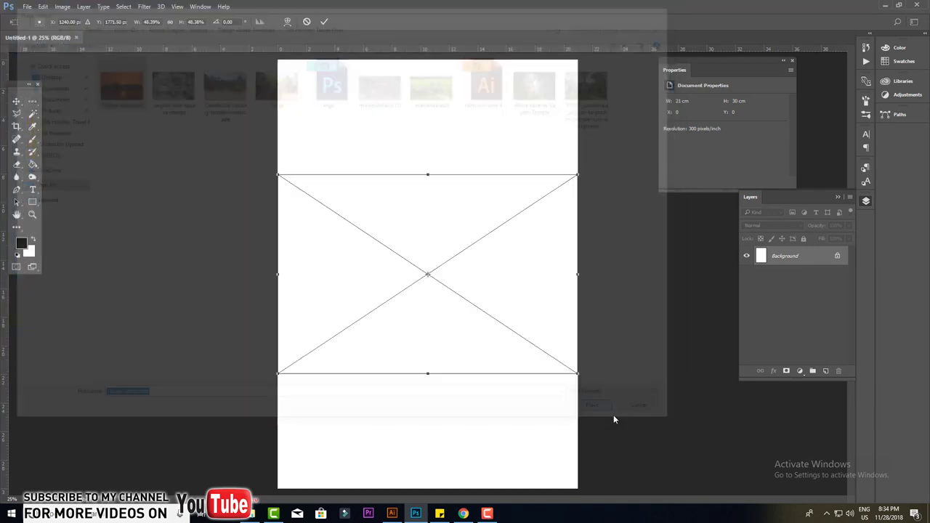
{"action": "left_click", "coordinate": [323, 22]}
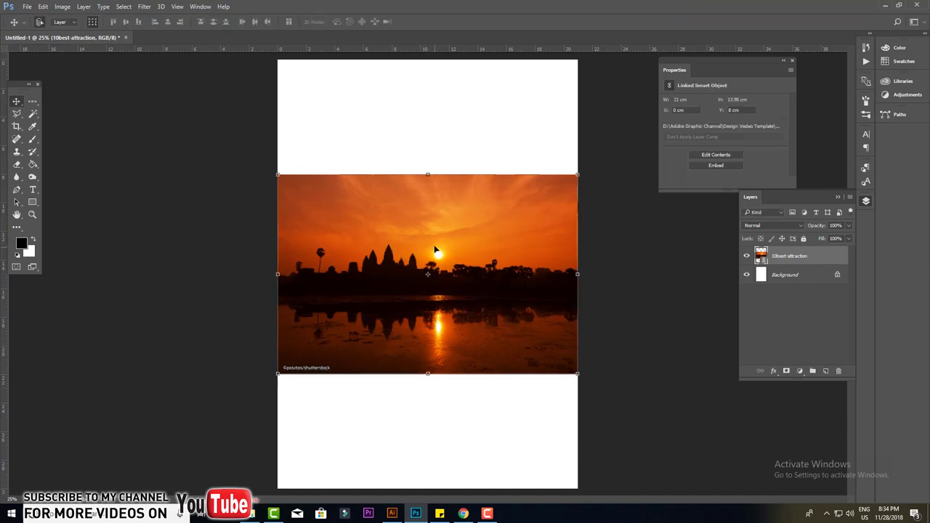
{"action": "left_click_drag", "start_coordinate": [437, 251], "coordinate": [437, 136]}
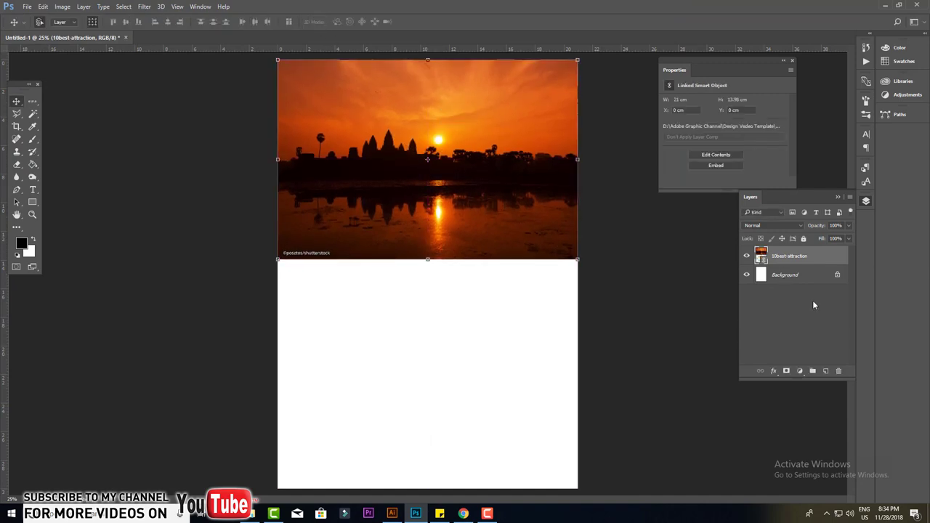
{"action": "left_click", "coordinate": [786, 370]}
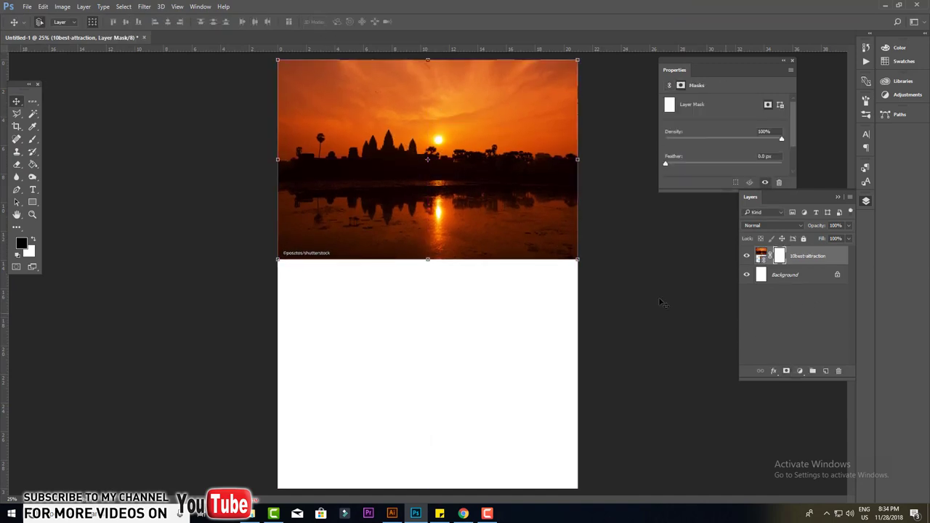
- Fade the photo's lower water with a Foreground to Transparent gradient on its mask
{"action": "left_click", "coordinate": [33, 165]}
{"action": "left_click", "coordinate": [72, 166]}
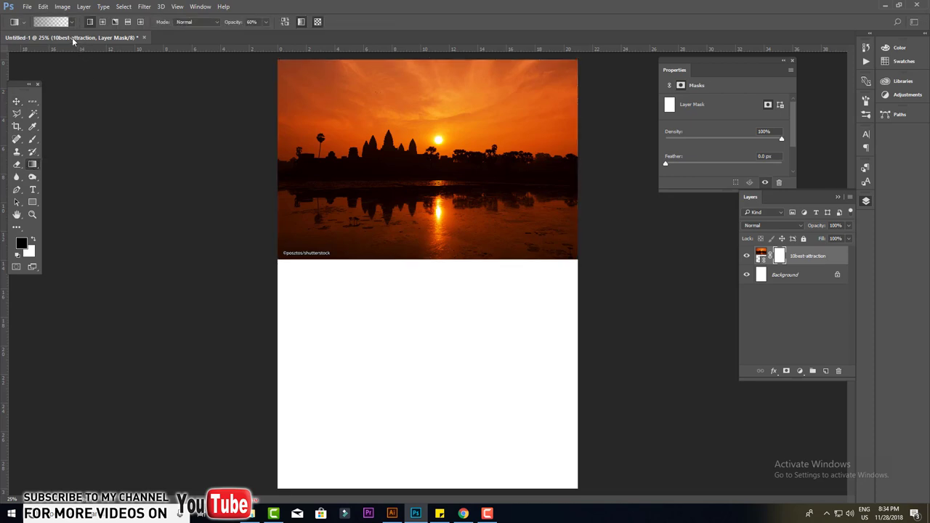
{"action": "left_click", "coordinate": [51, 22]}
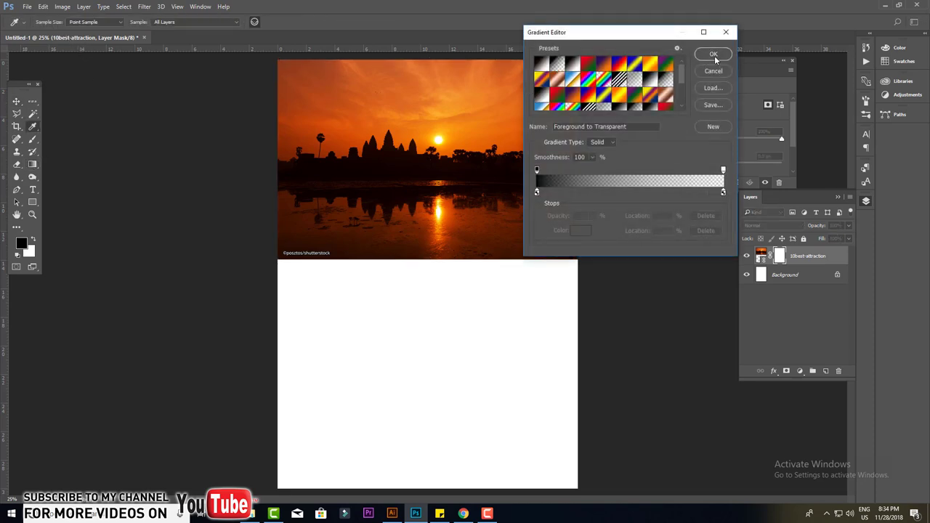
{"action": "left_click", "coordinate": [714, 56]}
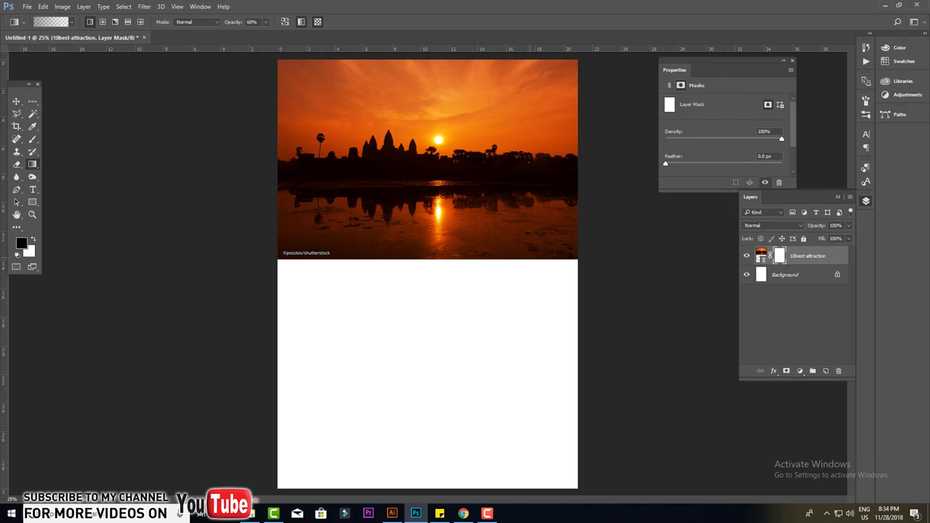
{"action": "mouse_move", "coordinate": [428, 180]}
{"action": "left_mouse_down"}
{"action": "mouse_move", "coordinate": [428, 259]}
{"action": "mouse_move", "coordinate": [426, 222]}
{"action": "left_mouse_up"}
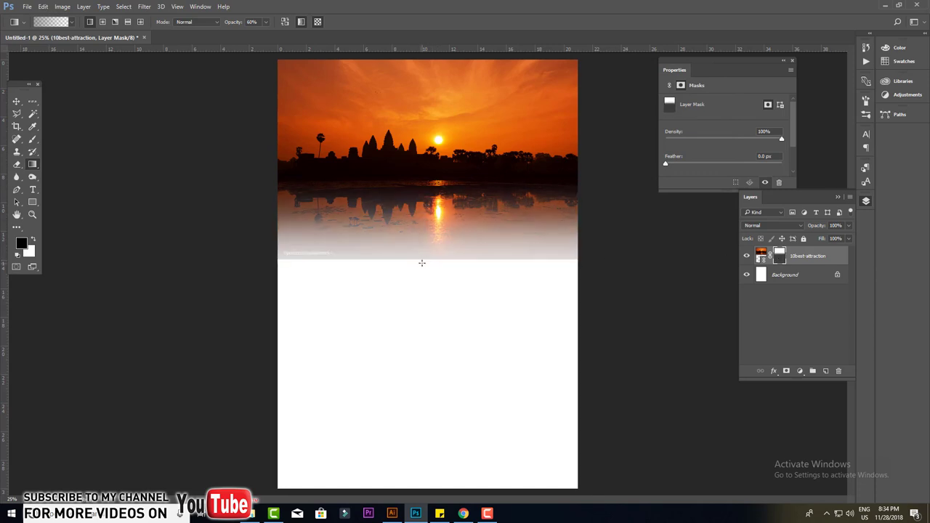
{"action": "mouse_move", "coordinate": [422, 263]}
{"action": "left_mouse_down"}
{"action": "mouse_move", "coordinate": [416, 229]}
{"action": "mouse_move", "coordinate": [411, 239]}
{"action": "left_mouse_up"}
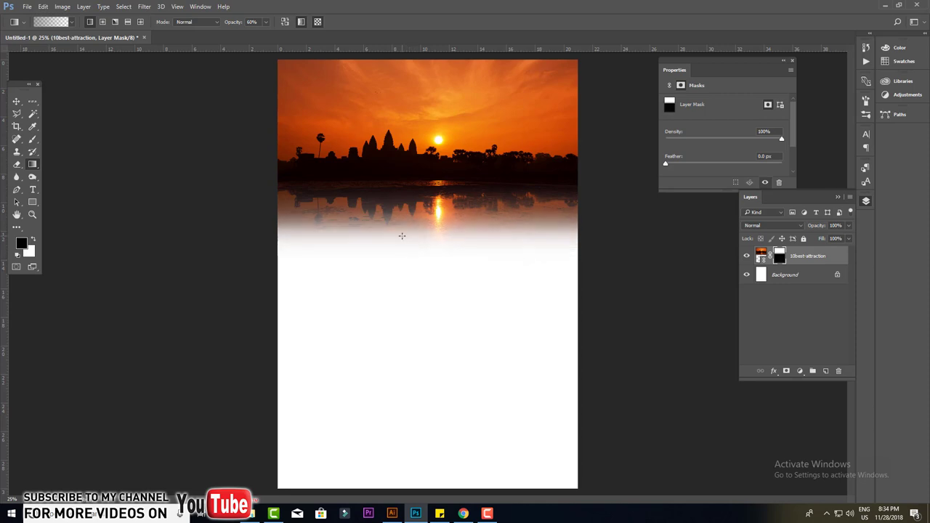
{"action": "left_click", "coordinate": [16, 101]}
{"action": "left_click", "coordinate": [801, 372]}
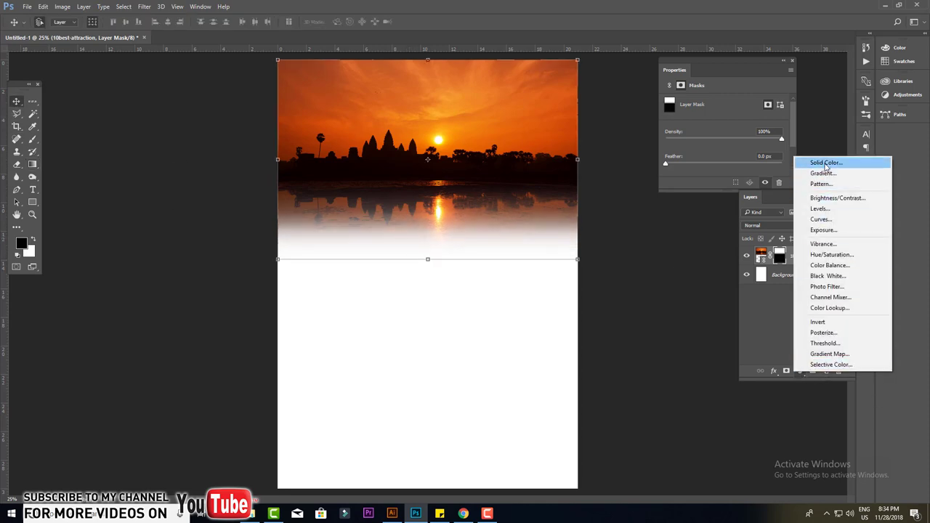
- Add a black Solid Color fill layer and move it beneath the 10best-attraction photo
{"action": "left_click", "coordinate": [807, 164]}
{"action": "left_click", "coordinate": [823, 146]}
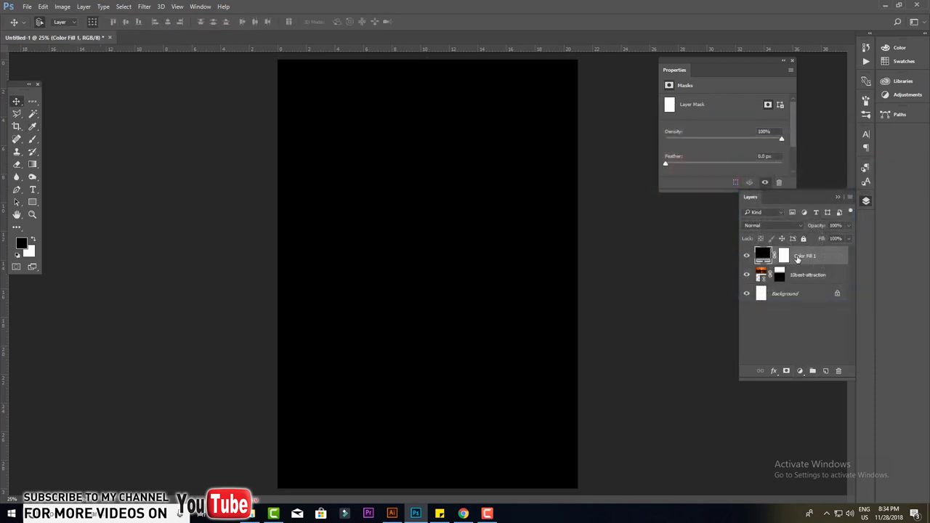
{"action": "left_click", "coordinate": [793, 60]}
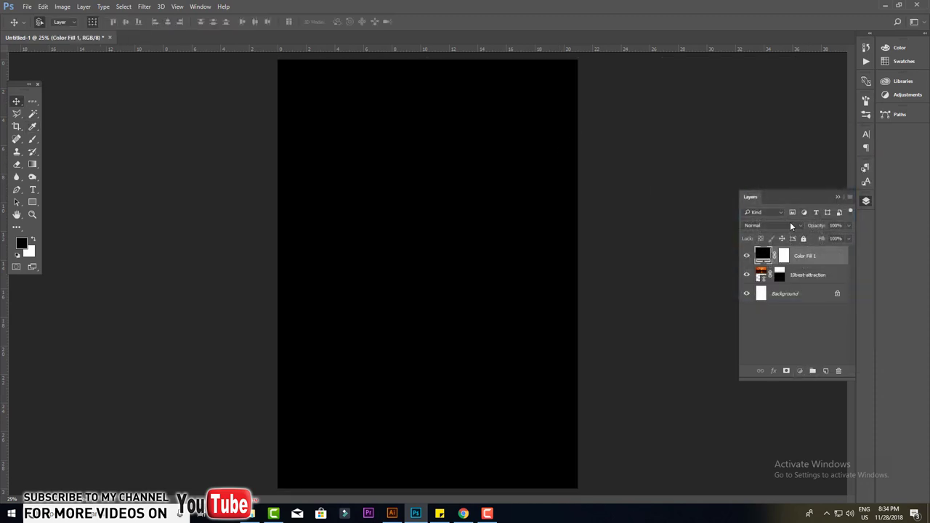
{"action": "left_click_drag", "start_coordinate": [784, 256], "coordinate": [792, 285]}
{"action": "key", "text": "ctrl+bracketleft"}
{"action": "left_click", "coordinate": [623, 228]}
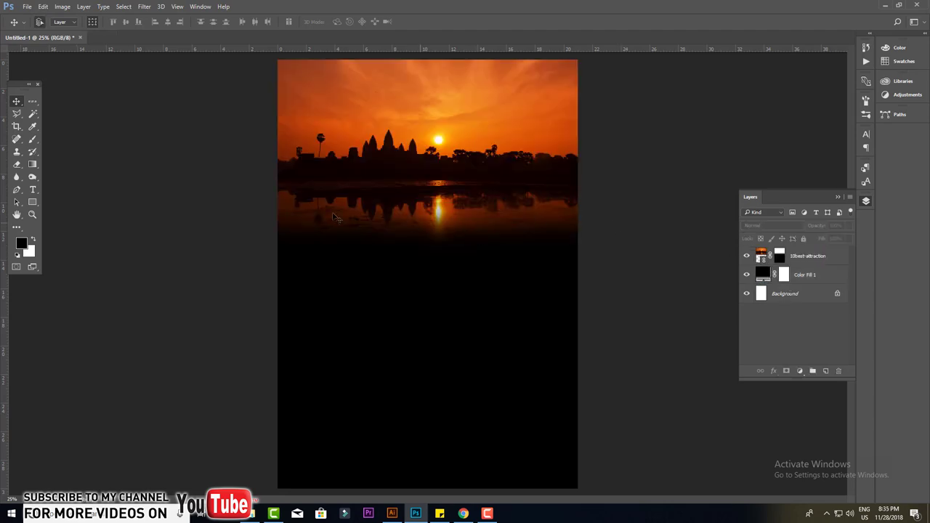
{"action": "scroll", "coordinate": [277, 201], "scroll_direction": "up", "scroll_amount": 1}
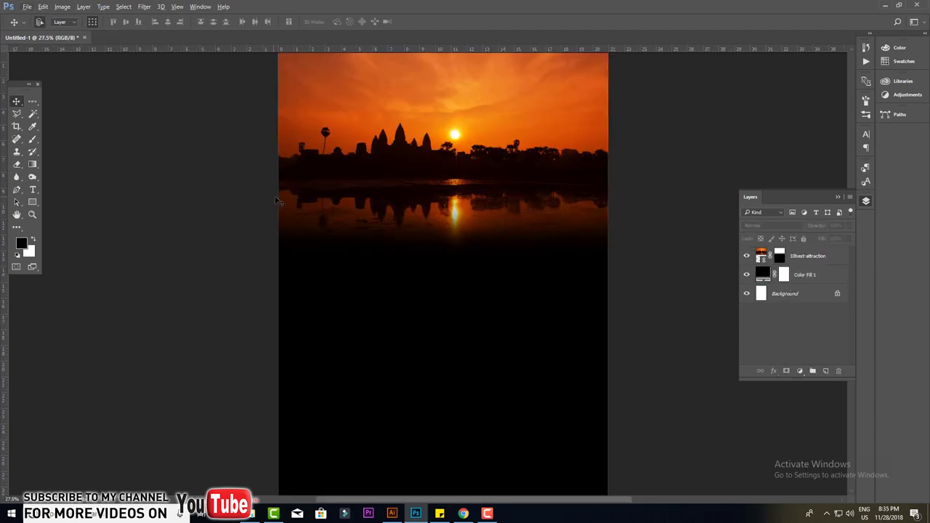
{"action": "left_click", "coordinate": [27, 8]}
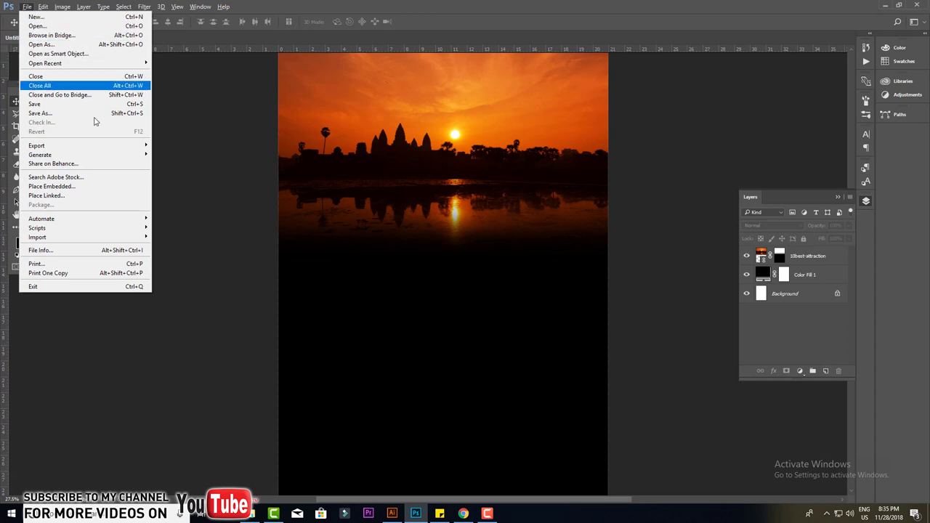
- Start a text line below the reflection in 36 pt Lemon Tuesday
{"action": "left_click", "coordinate": [58, 186]}
{"action": "left_click", "coordinate": [32, 189]}
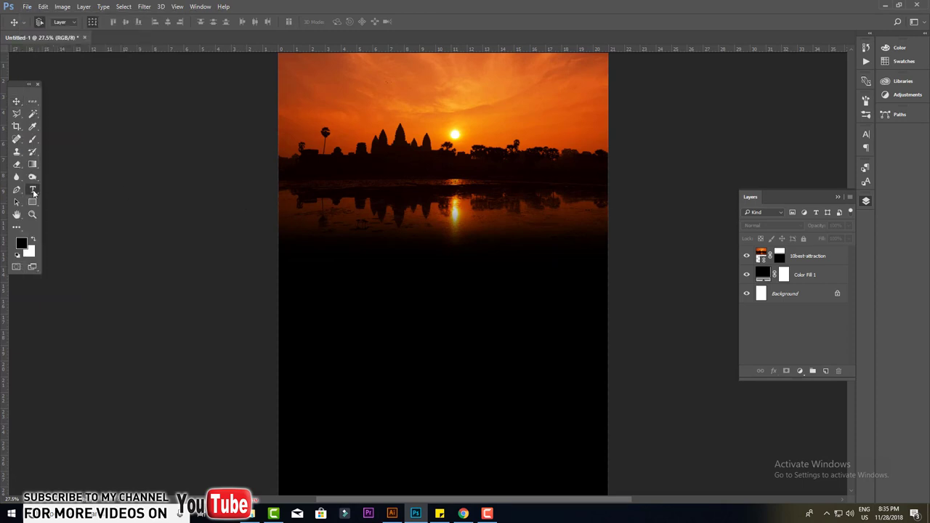
{"action": "left_click", "coordinate": [378, 226]}
{"action": "left_click", "coordinate": [215, 22]}
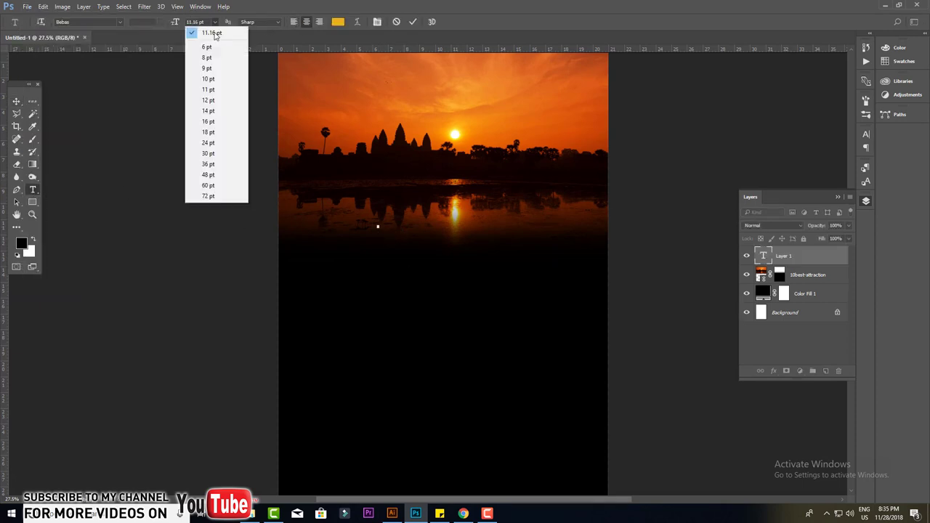
{"action": "left_click", "coordinate": [210, 151]}
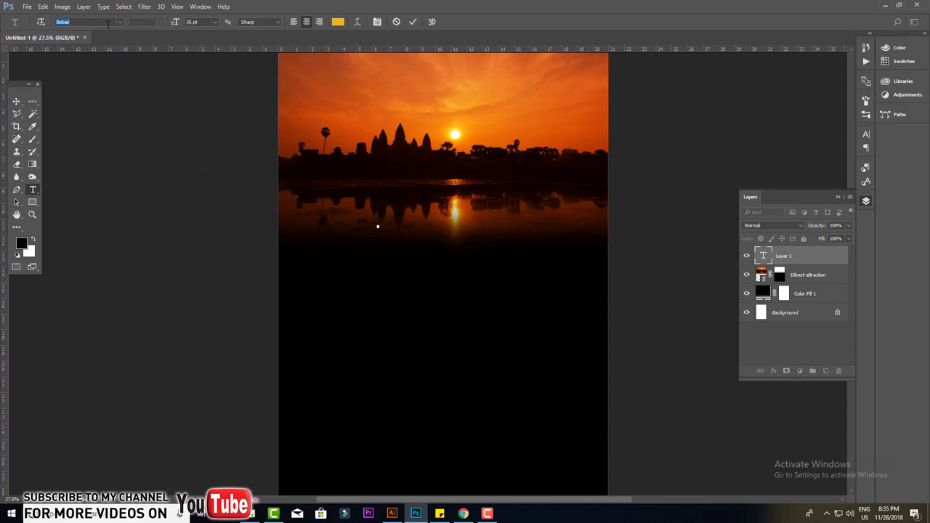
{"action": "type", "text": "lem"}
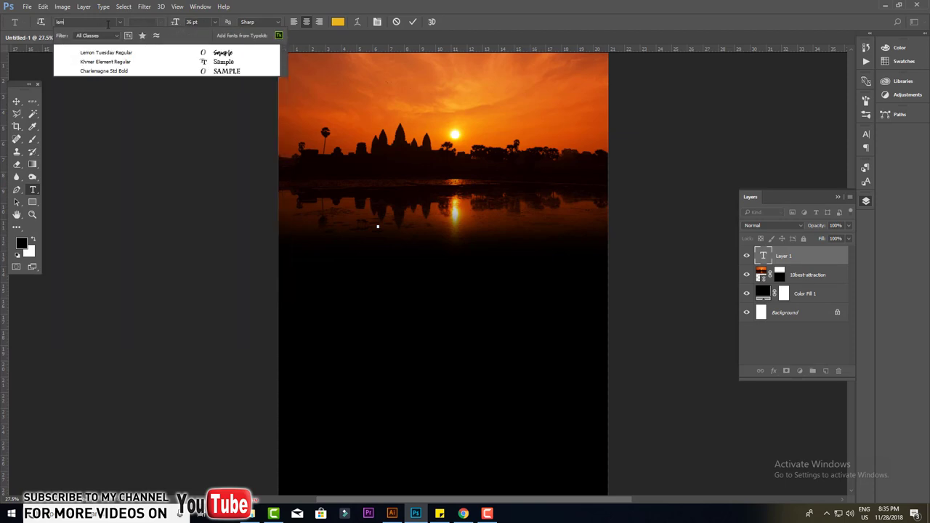
{"action": "left_click", "coordinate": [160, 57]}
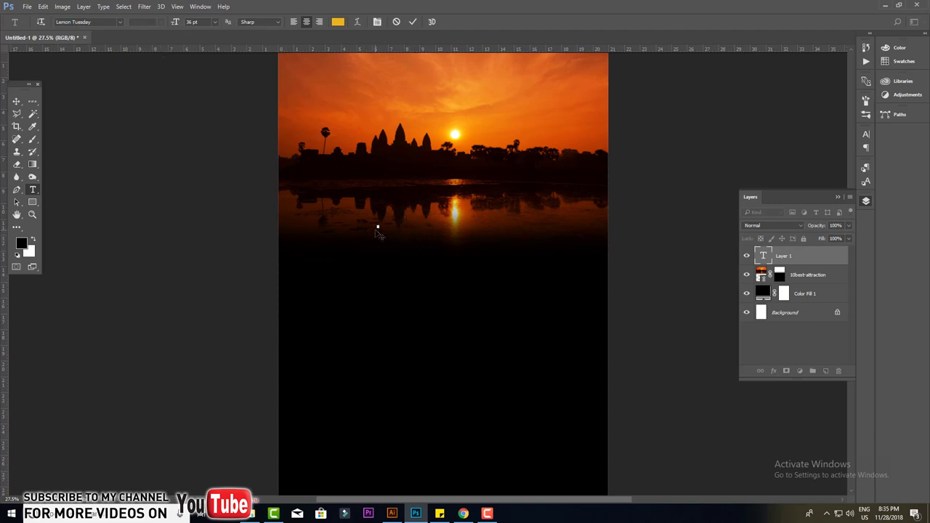
{"action": "left_click", "coordinate": [375, 224]}
- Type the two-line title 'Holiday' / 'Travel' and colour it white
{"action": "type", "text": "Holi"}
{"action": "type", "text": "day"}
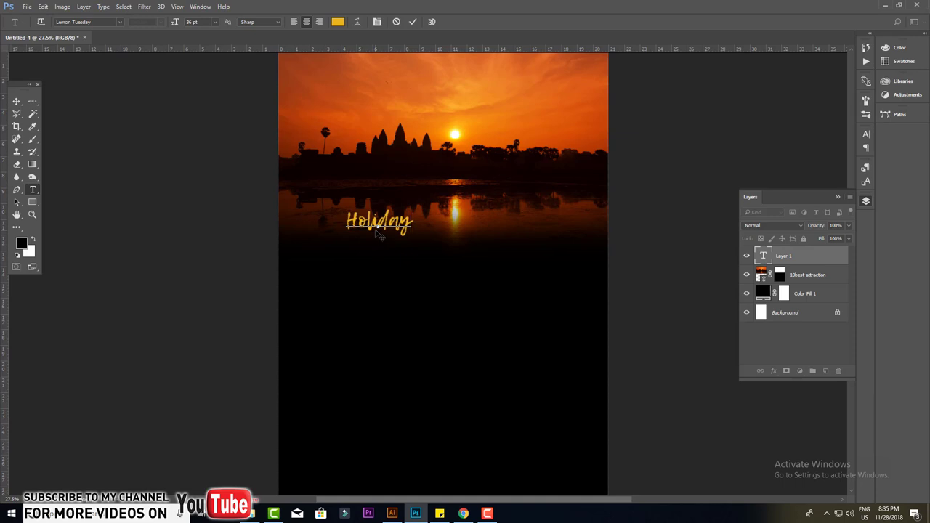
{"action": "key", "text": "Return"}
{"action": "type", "text": "Travel"}
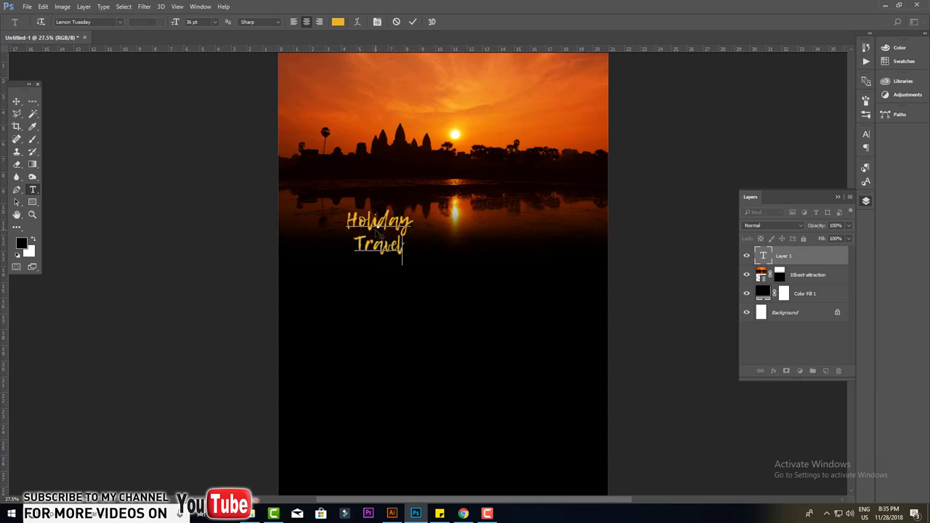
{"action": "key", "text": "ctrl+a"}
{"action": "left_click", "coordinate": [338, 21]}
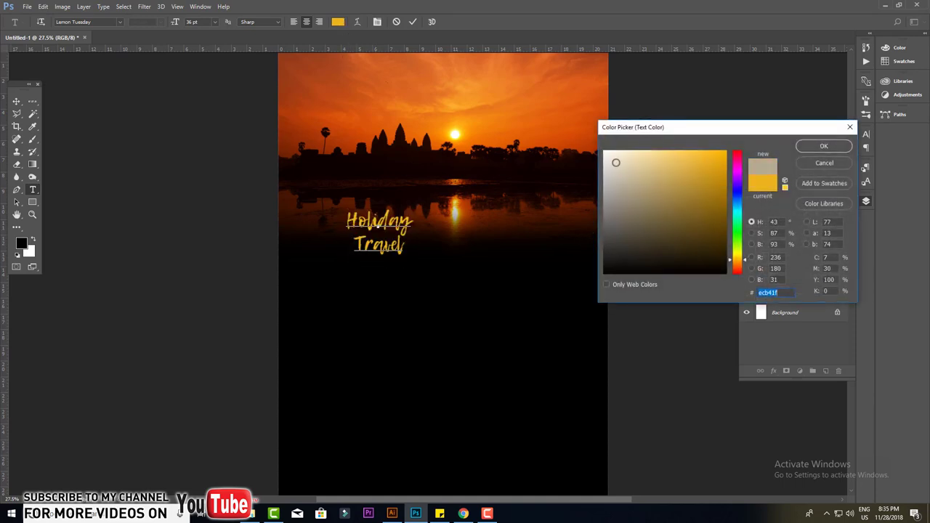
{"action": "left_click", "coordinate": [611, 156]}
{"action": "left_click", "coordinate": [801, 149]}
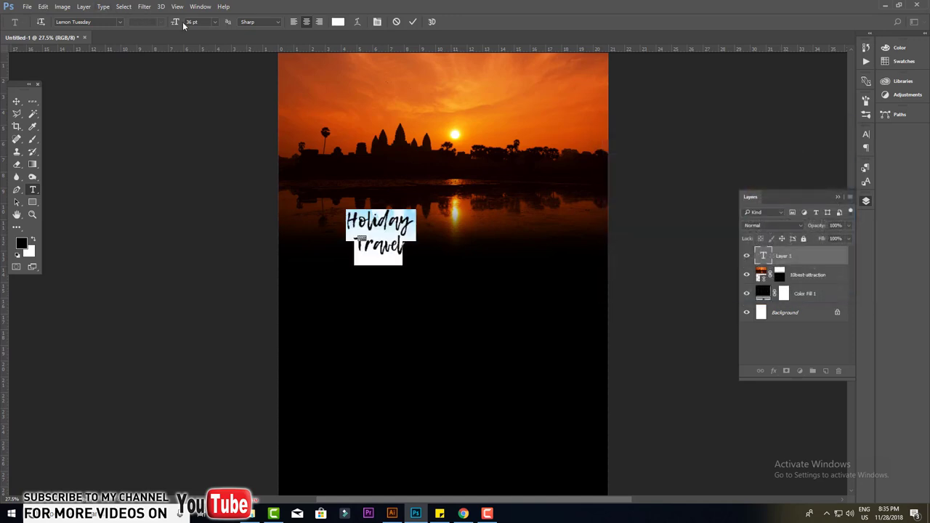
- Enlarge the title to 111 pt and move it to the centre of the sunset
{"action": "left_click_drag", "start_coordinate": [177, 23], "coordinate": [217, 20]}
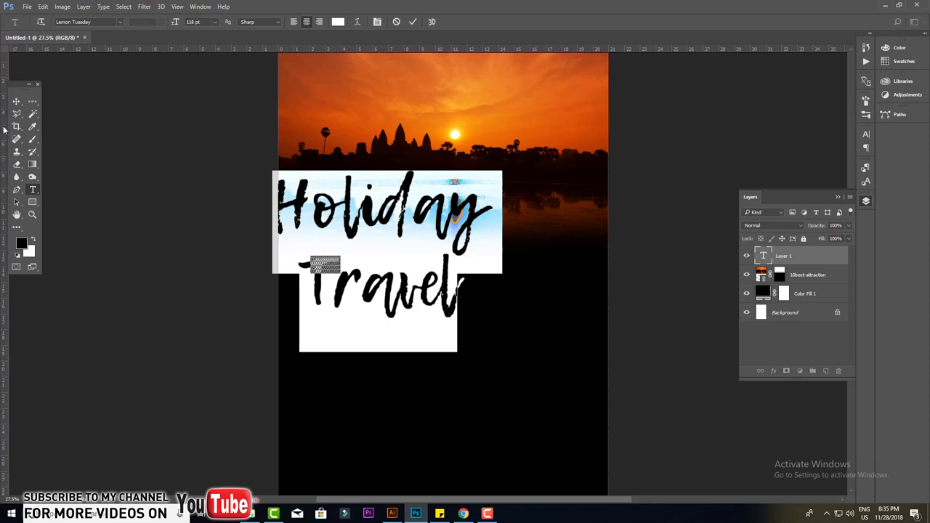
{"action": "left_click", "coordinate": [16, 101]}
{"action": "left_click_drag", "start_coordinate": [426, 219], "coordinate": [475, 147]}
{"action": "left_click", "coordinate": [550, 253]}
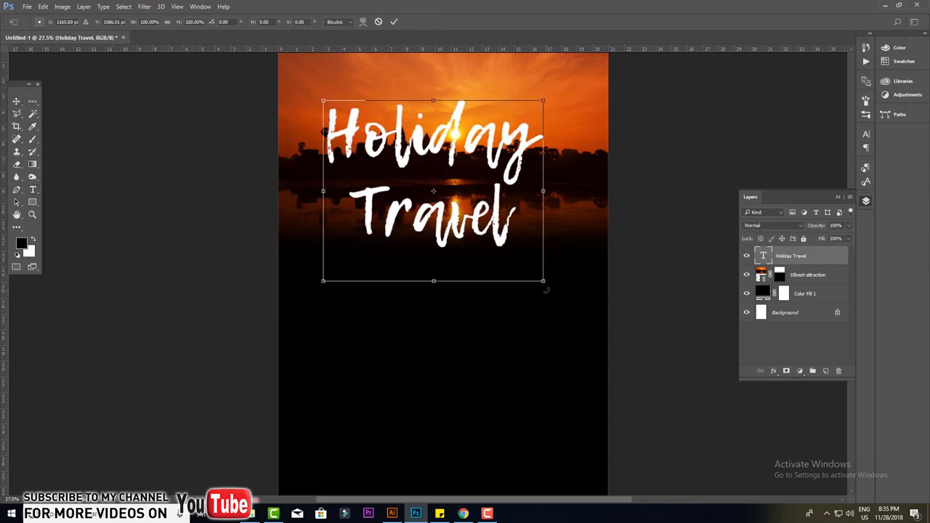
- Rotate the title about -14° and nudge it lower over the water
{"action": "left_click_drag", "start_coordinate": [545, 291], "coordinate": [567, 255]}
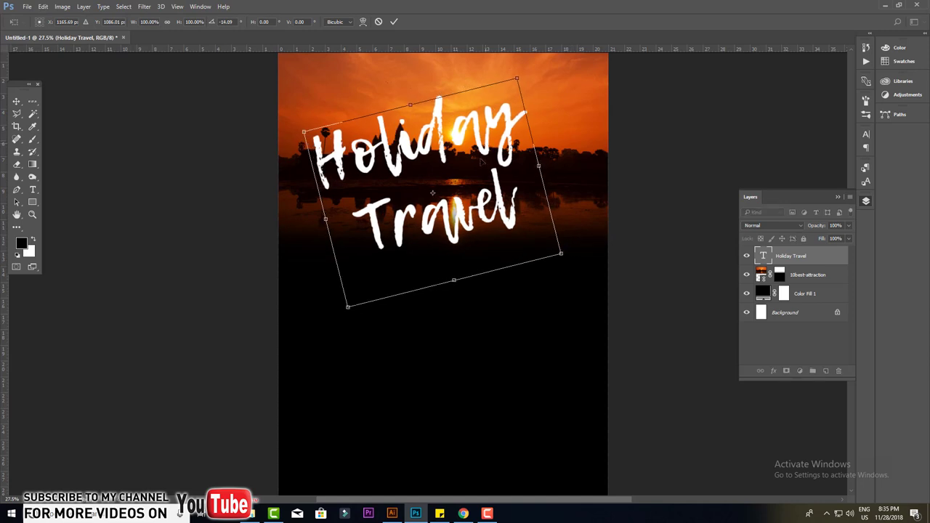
{"action": "mouse_move", "coordinate": [481, 161]}
{"action": "left_mouse_down"}
{"action": "mouse_move", "coordinate": [492, 208]}
{"action": "mouse_move", "coordinate": [472, 207]}
{"action": "left_mouse_up"}
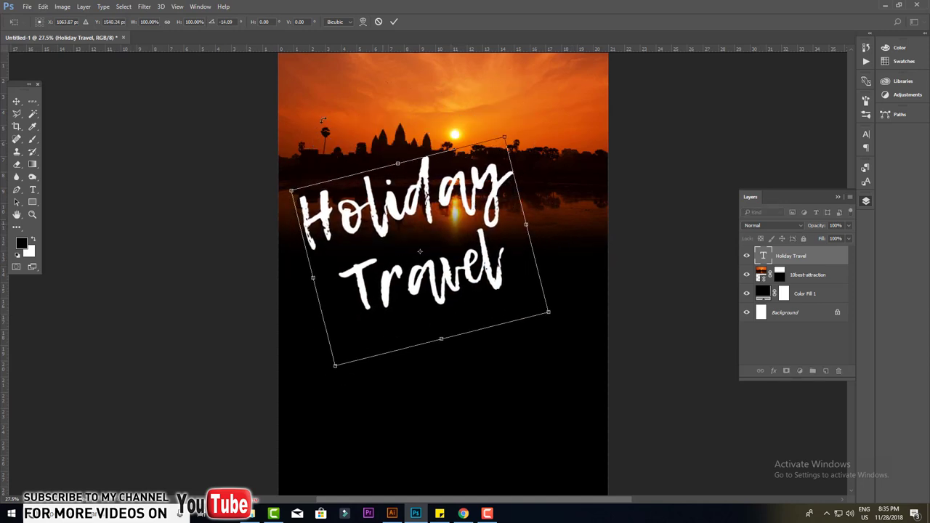
{"action": "left_click", "coordinate": [393, 21]}
{"action": "left_click", "coordinate": [33, 190]}
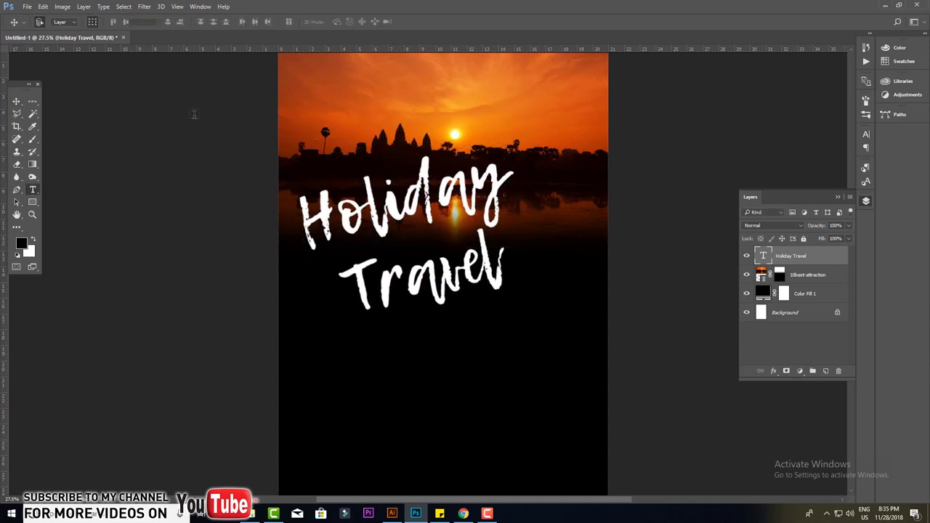
{"action": "left_click", "coordinate": [379, 172]}
{"action": "key", "text": "ctrl+a"}
- Raise the title's leading to 119 pt in the Character panel
{"action": "left_click", "coordinate": [377, 21]}
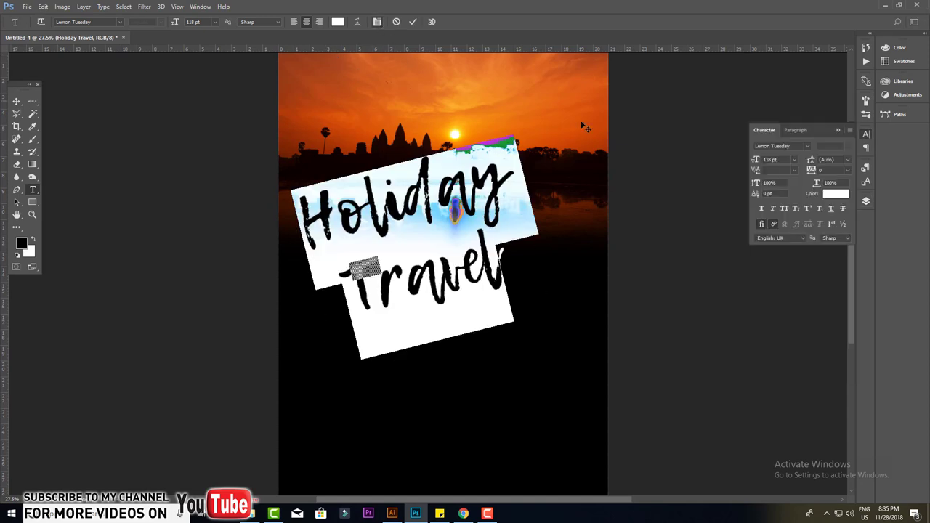
{"action": "left_click", "coordinate": [848, 162]}
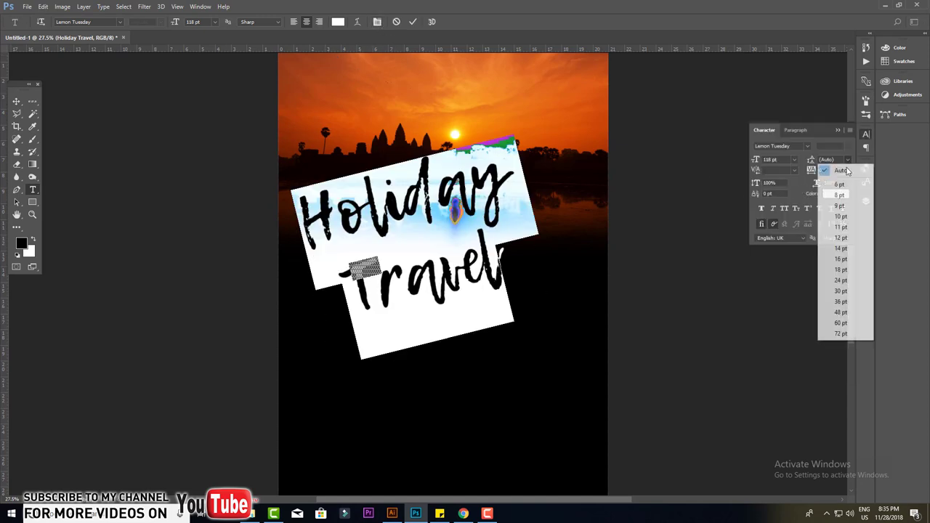
{"action": "left_click", "coordinate": [836, 286]}
{"action": "scroll", "coordinate": [831, 160], "scroll_direction": "up", "scroll_amount": 8}
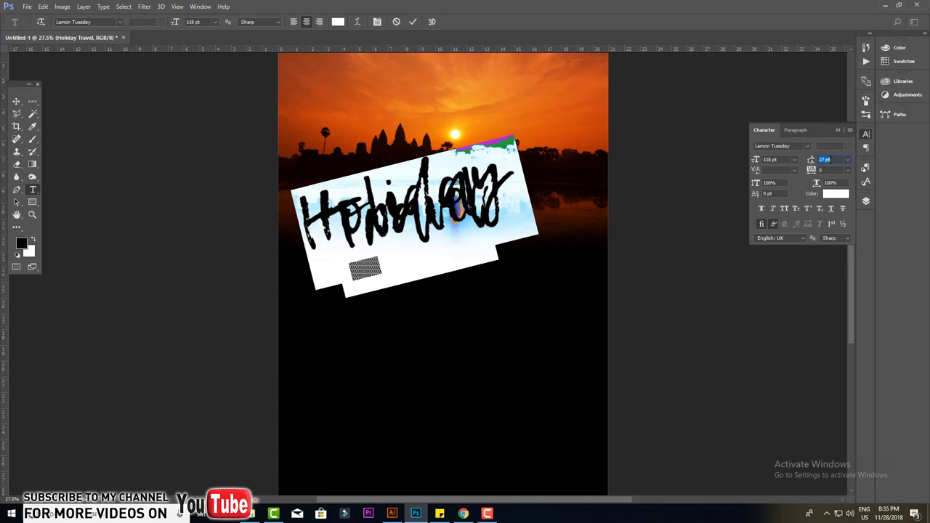
{"action": "scroll", "coordinate": [830, 160], "scroll_direction": "up", "scroll_amount": 8}
{"action": "scroll", "coordinate": [831, 160], "scroll_direction": "up", "scroll_amount": 7}
{"action": "scroll", "coordinate": [836, 156], "scroll_direction": "up", "scroll_amount": 7}
{"action": "scroll", "coordinate": [843, 157], "scroll_direction": "up", "scroll_amount": 8}
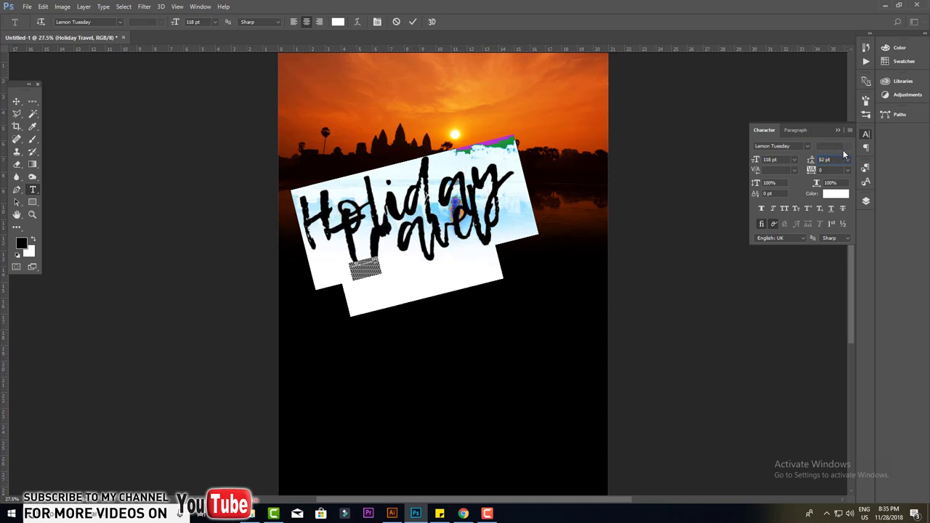
{"action": "scroll", "coordinate": [843, 158], "scroll_direction": "up", "scroll_amount": 8}
{"action": "scroll", "coordinate": [841, 160], "scroll_direction": "up", "scroll_amount": 9}
{"action": "scroll", "coordinate": [841, 162], "scroll_direction": "up", "scroll_amount": 9}
{"action": "scroll", "coordinate": [842, 161], "scroll_direction": "up", "scroll_amount": 8}
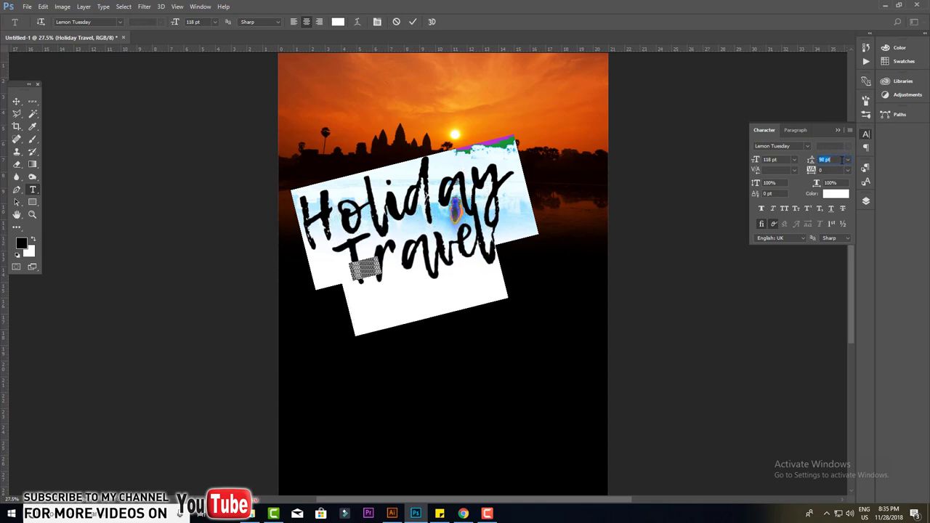
{"action": "scroll", "coordinate": [842, 160], "scroll_direction": "up", "scroll_amount": 8}
{"action": "scroll", "coordinate": [843, 159], "scroll_direction": "up", "scroll_amount": 8}
{"action": "scroll", "coordinate": [843, 158], "scroll_direction": "up", "scroll_amount": 7}
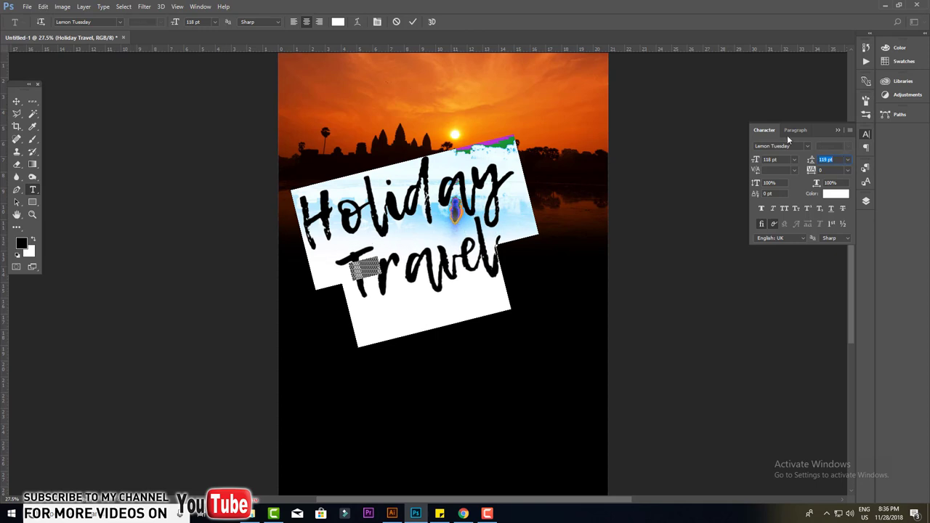
{"action": "left_click", "coordinate": [413, 21]}
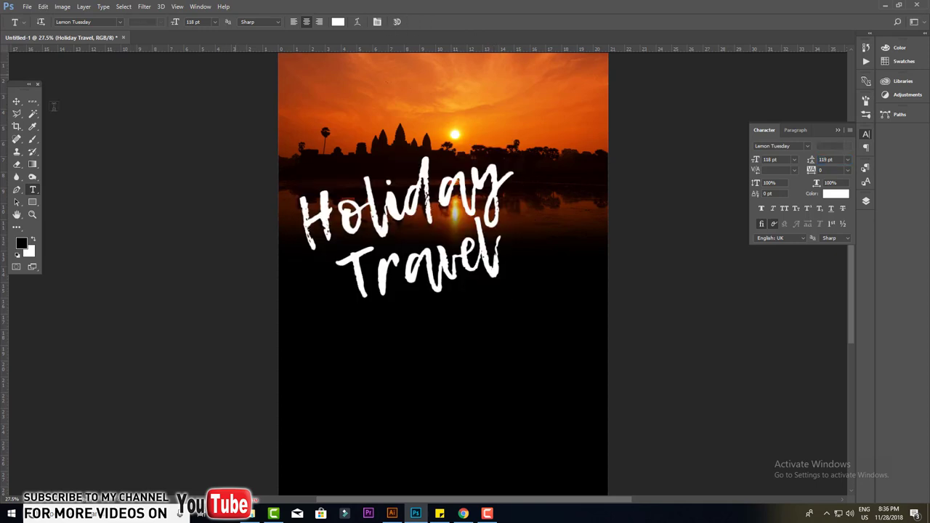
{"action": "left_click", "coordinate": [16, 101]}
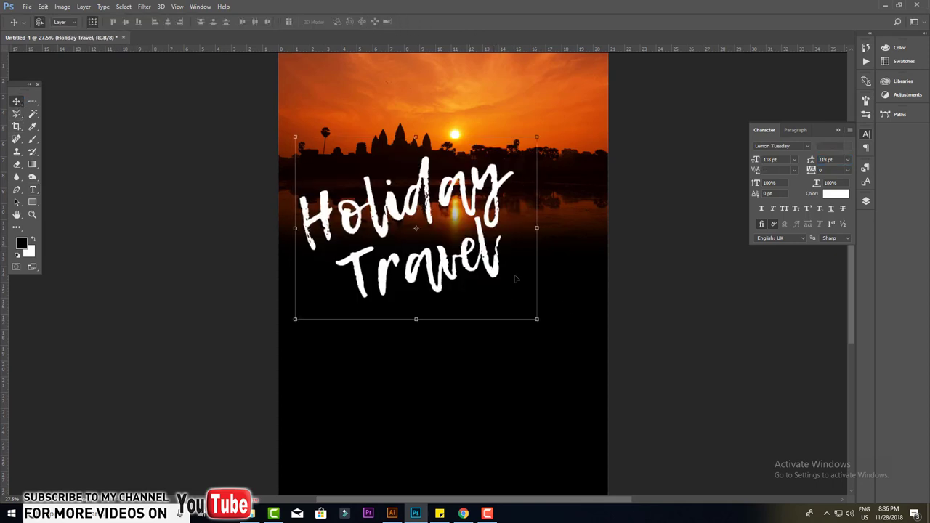
- Level the title, move the sunset photo down, and raise the title about 63 px
{"action": "left_click_drag", "start_coordinate": [546, 327], "coordinate": [545, 384]}
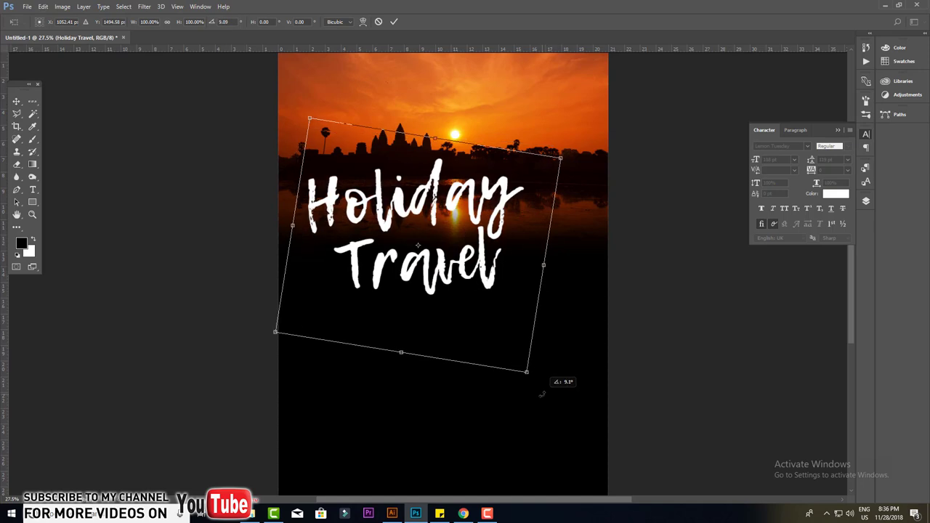
{"action": "key", "text": "Return"}
{"action": "left_click", "coordinate": [558, 166]}
{"action": "scroll", "coordinate": [558, 166], "scroll_direction": "up", "scroll_amount": 1}
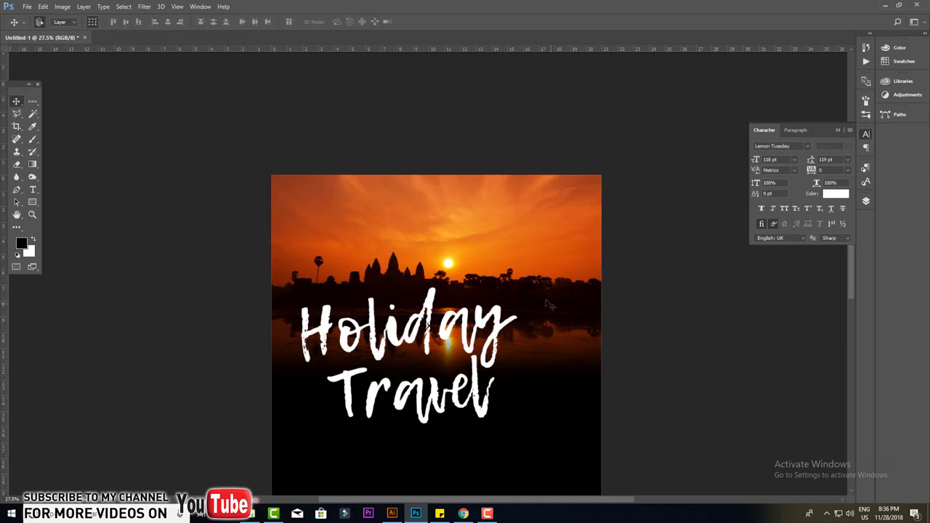
{"action": "left_click_drag", "start_coordinate": [555, 275], "coordinate": [550, 241]}
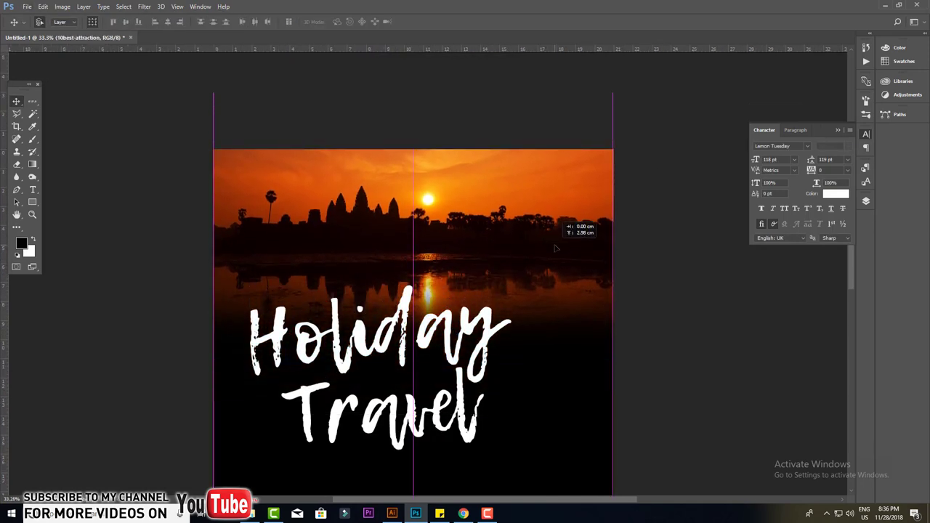
{"action": "left_click_drag", "start_coordinate": [457, 358], "coordinate": [458, 312]}
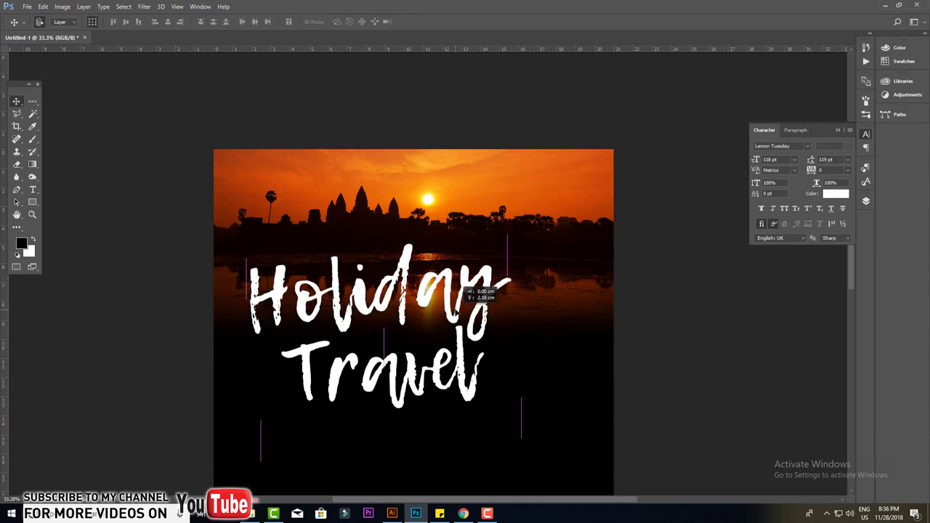
{"action": "key", "text": "ctrl+minus"}
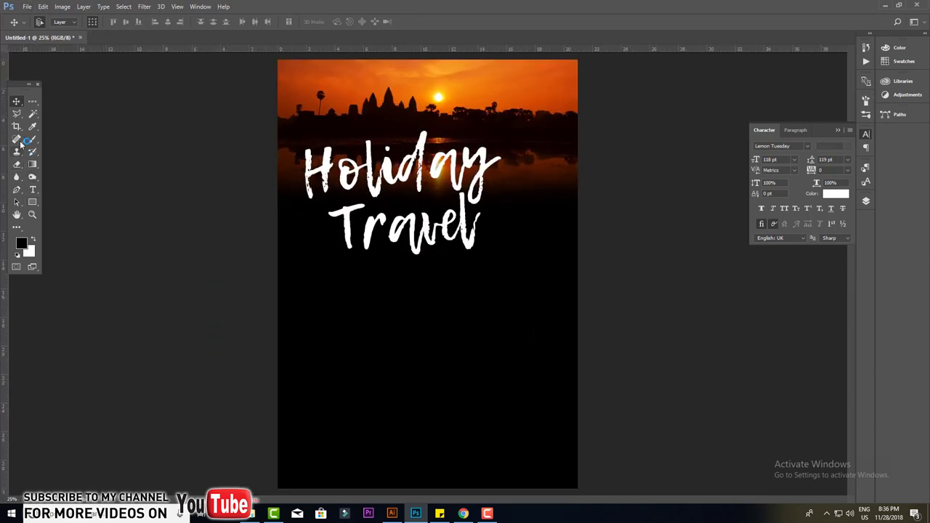
- Draw a curved wave-shaped path closing along the bottom of the flyer
{"action": "left_click", "coordinate": [17, 190]}
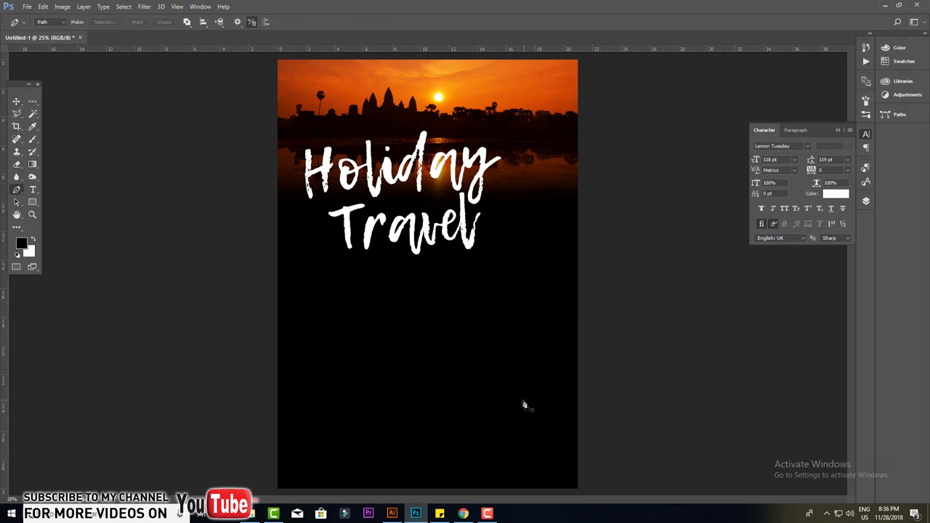
{"action": "scroll", "coordinate": [525, 405], "scroll_direction": "up", "scroll_amount": 1, "text": "alt"}
{"action": "scroll", "coordinate": [450, 335], "scroll_direction": "down", "scroll_amount": 3}
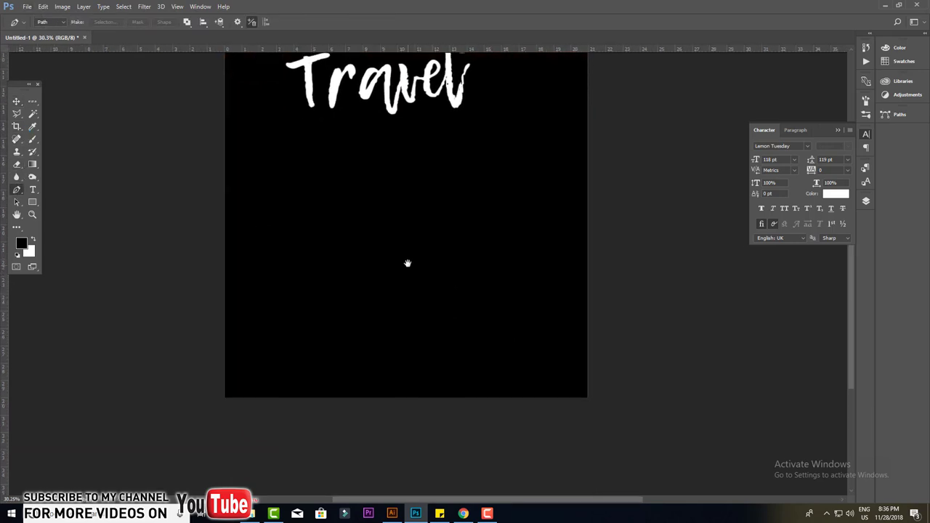
{"action": "left_click", "coordinate": [226, 289]}
{"action": "left_click_drag", "start_coordinate": [409, 294], "coordinate": [535, 353]}
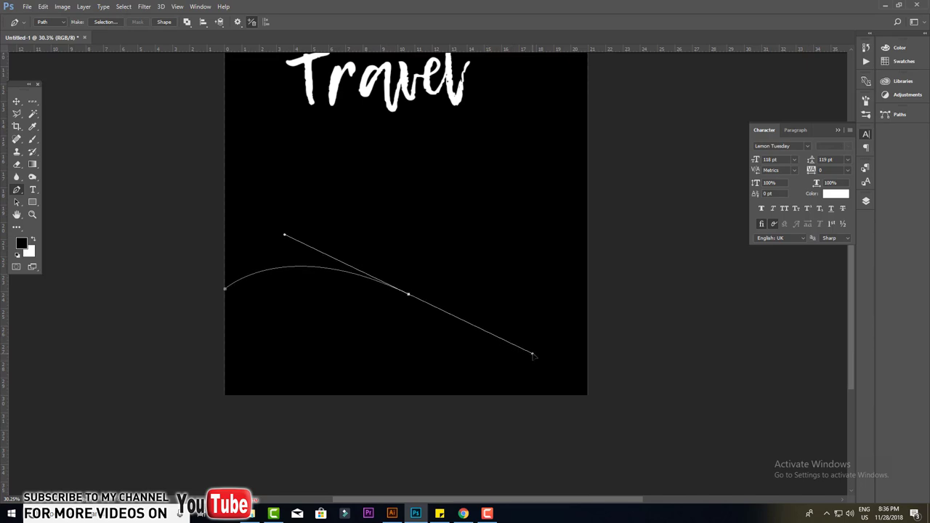
{"action": "left_click", "coordinate": [589, 312]}
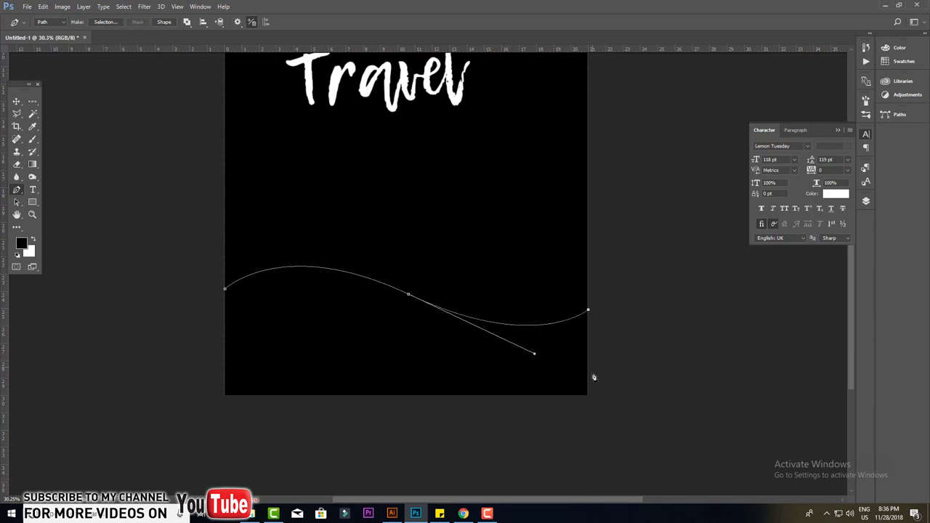
{"action": "left_click", "coordinate": [588, 396]}
{"action": "left_click", "coordinate": [226, 397]}
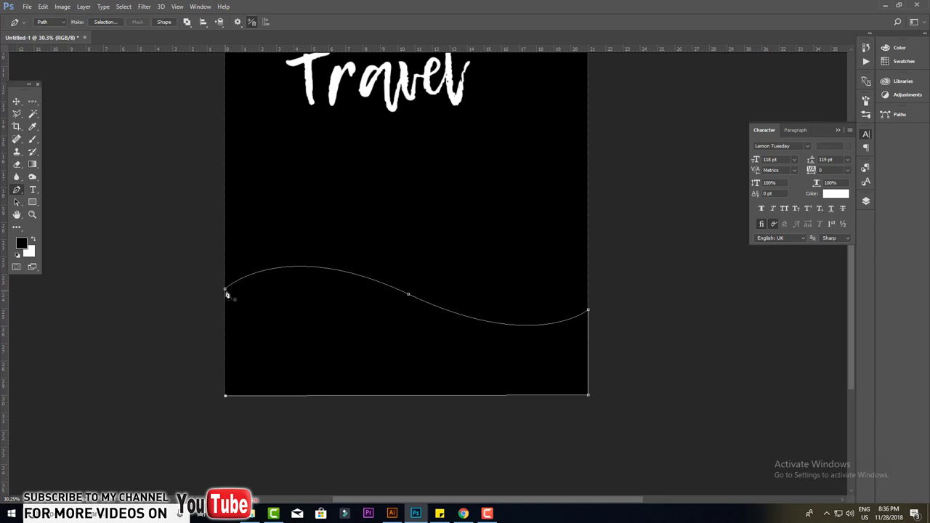
- Turn the wave path into a selection and add a new empty layer
{"action": "right_click", "coordinate": [261, 308]}
{"action": "left_click", "coordinate": [298, 104]}
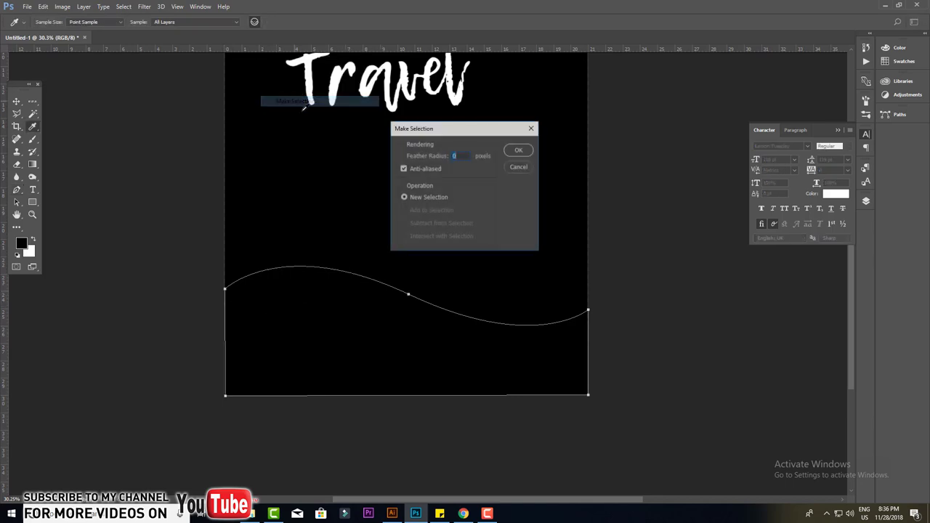
{"action": "left_click", "coordinate": [518, 150]}
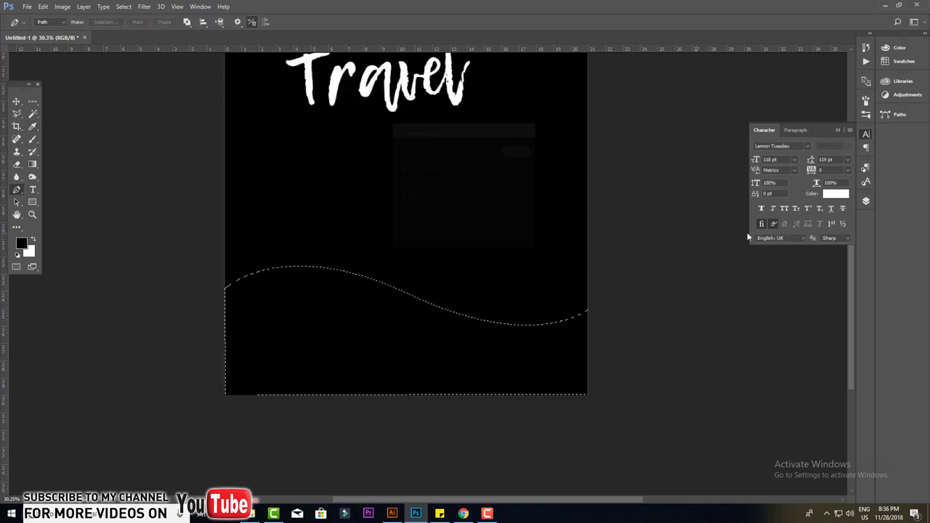
{"action": "left_click", "coordinate": [866, 202]}
{"action": "left_click", "coordinate": [826, 371]}
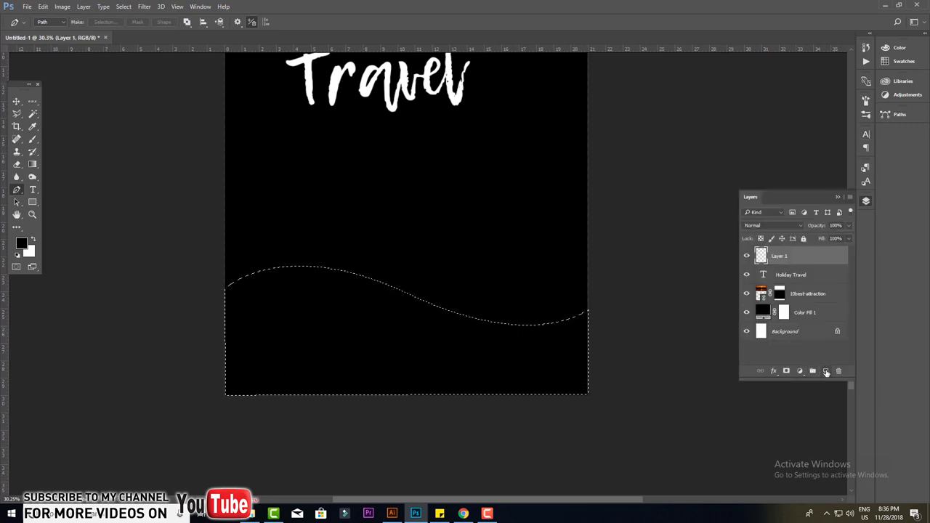
- Fill the wave selection with bright orange #ff7200 using the Paint Bucket
{"action": "left_click", "coordinate": [32, 165]}
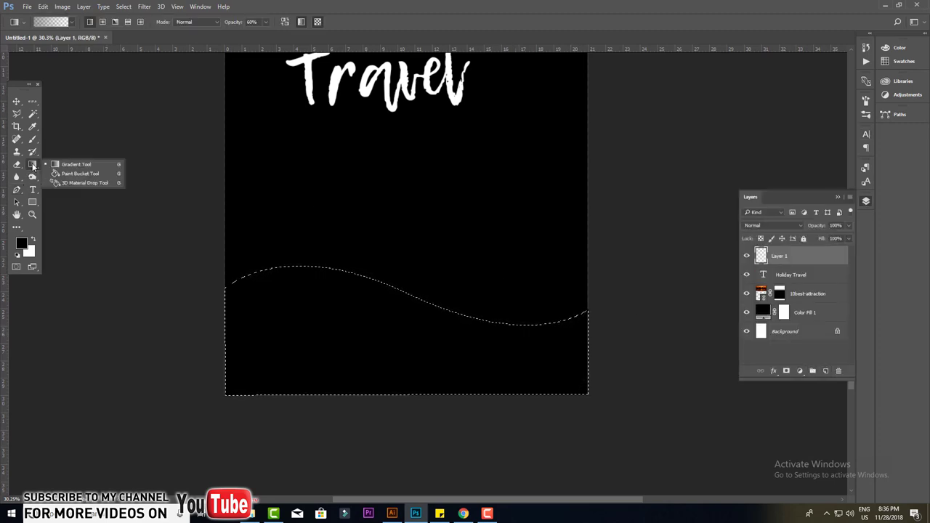
{"action": "left_click", "coordinate": [62, 175]}
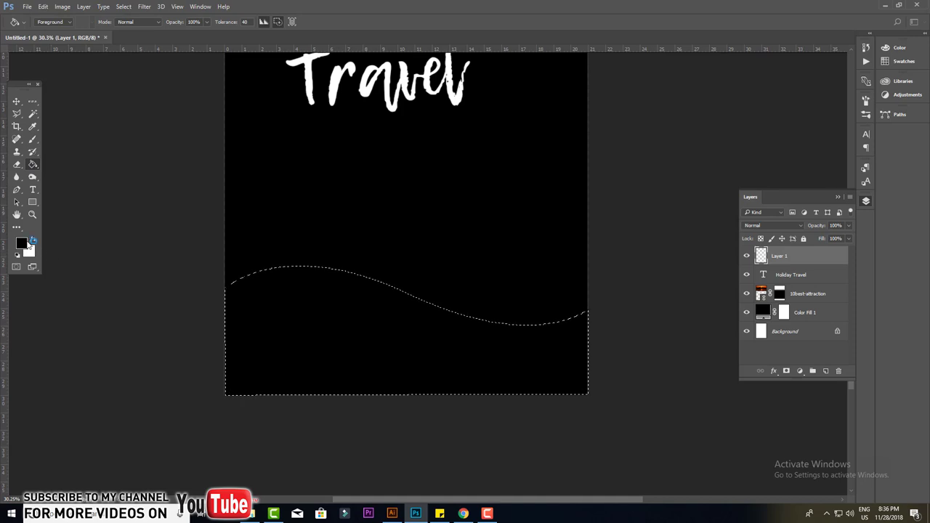
{"action": "left_click", "coordinate": [22, 242]}
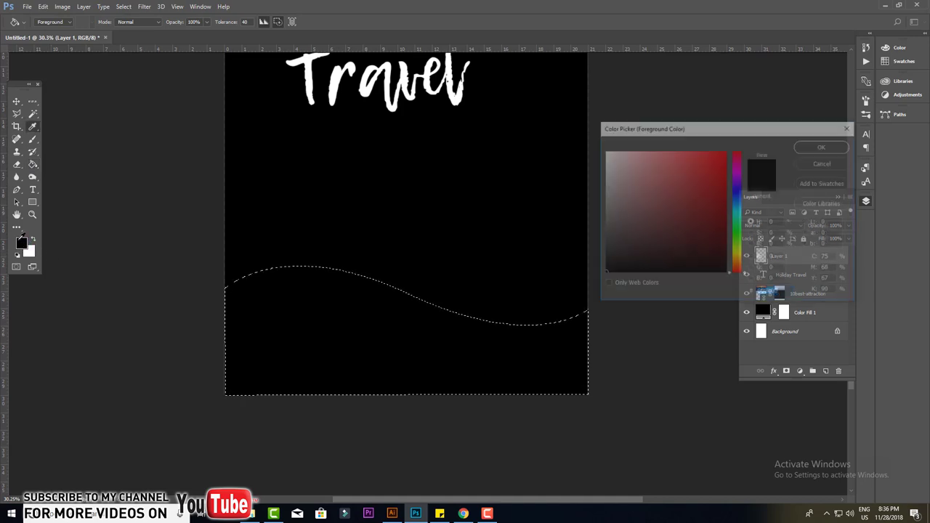
{"action": "left_click", "coordinate": [734, 256]}
{"action": "left_click", "coordinate": [718, 202]}
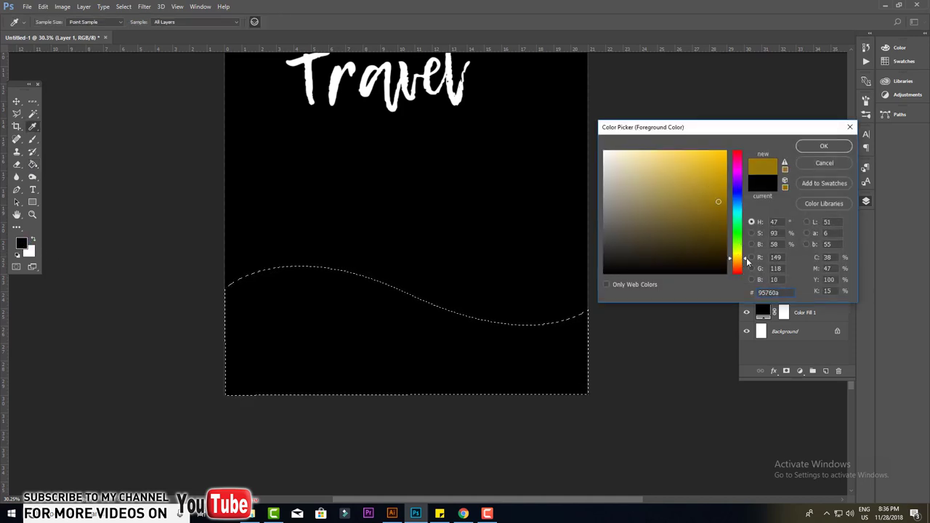
{"action": "left_click", "coordinate": [747, 267]}
{"action": "left_click_drag", "start_coordinate": [721, 164], "coordinate": [726, 151]}
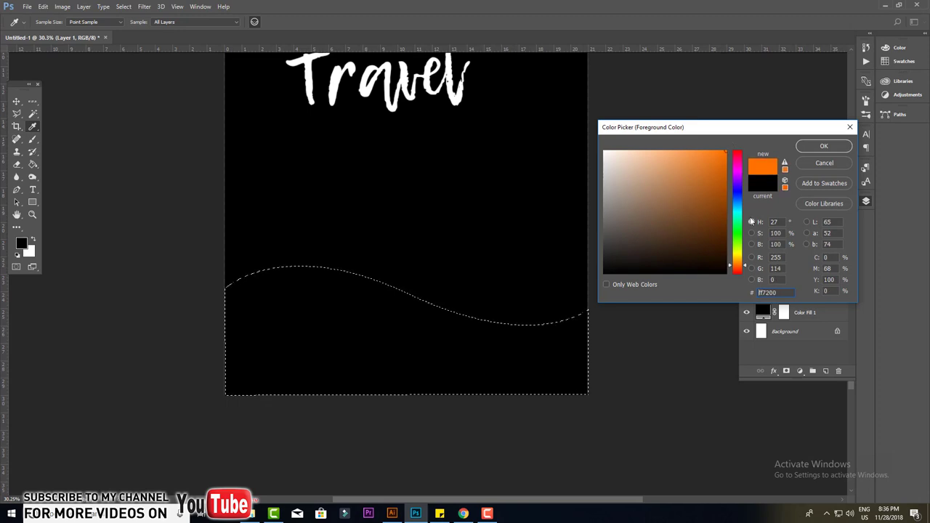
{"action": "left_click", "coordinate": [805, 149]}
{"action": "key", "text": "g"}
{"action": "left_click", "coordinate": [316, 314]}
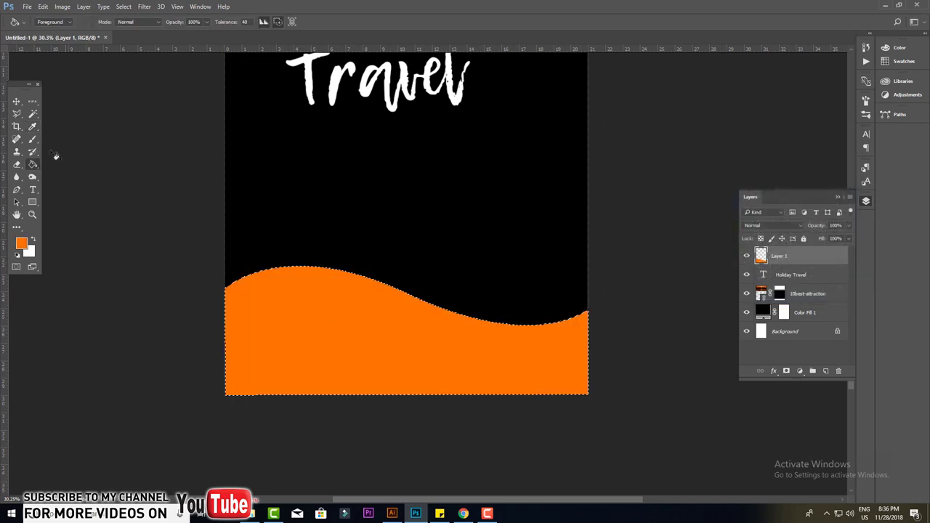
- Deselect the wave and bring the top of the flyer into view
{"action": "left_click", "coordinate": [16, 102]}
{"action": "left_click", "coordinate": [123, 6]}
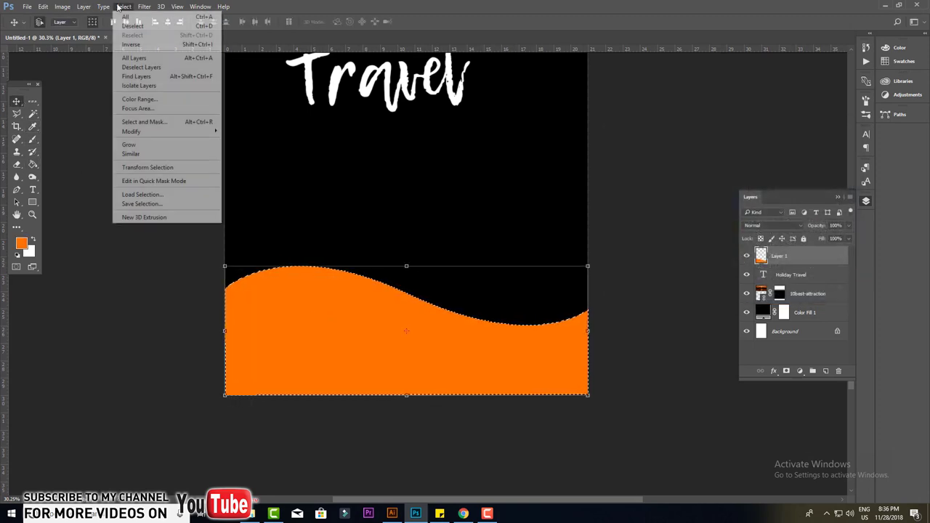
{"action": "left_click", "coordinate": [133, 26]}
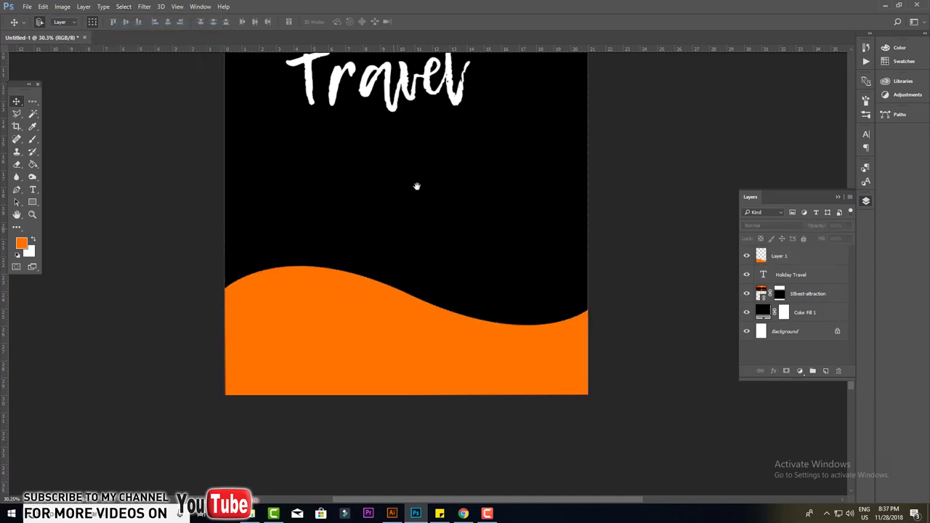
{"action": "left_click_drag", "start_coordinate": [418, 187], "coordinate": [413, 290]}
- Scale the Holiday Travel title down from a corner and shift it slightly left
{"action": "left_click_drag", "start_coordinate": [409, 197], "coordinate": [395, 298]}
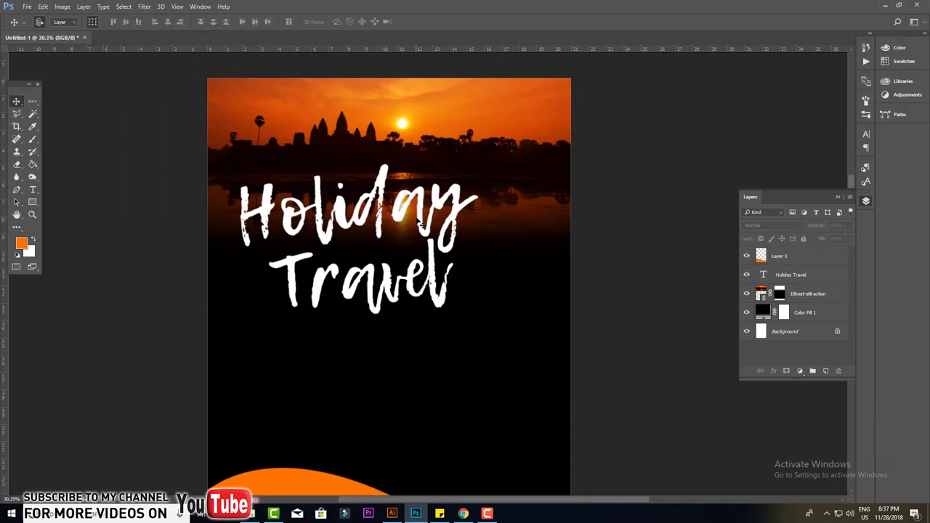
{"action": "left_click", "coordinate": [421, 245]}
{"action": "key", "text": "ctrl+t"}
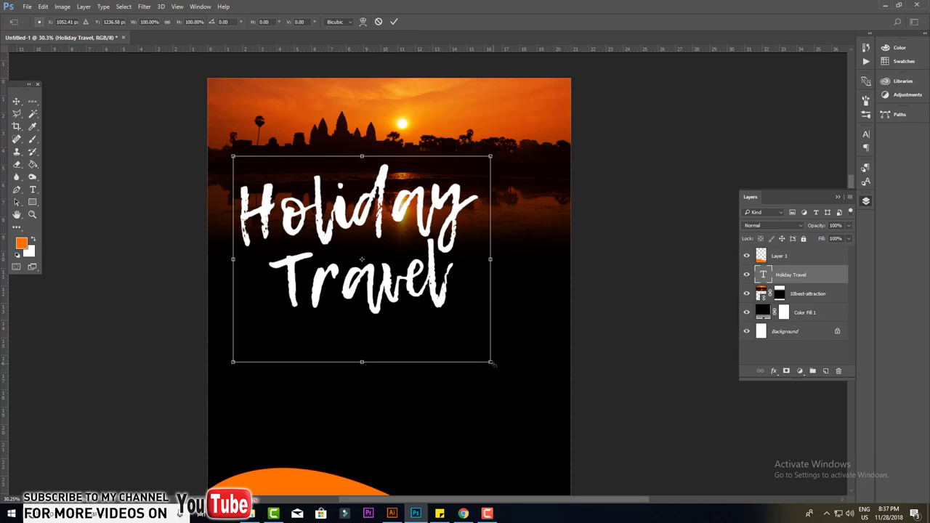
{"action": "left_click_drag", "start_coordinate": [492, 362], "coordinate": [453, 343]}
{"action": "key", "text": "Return"}
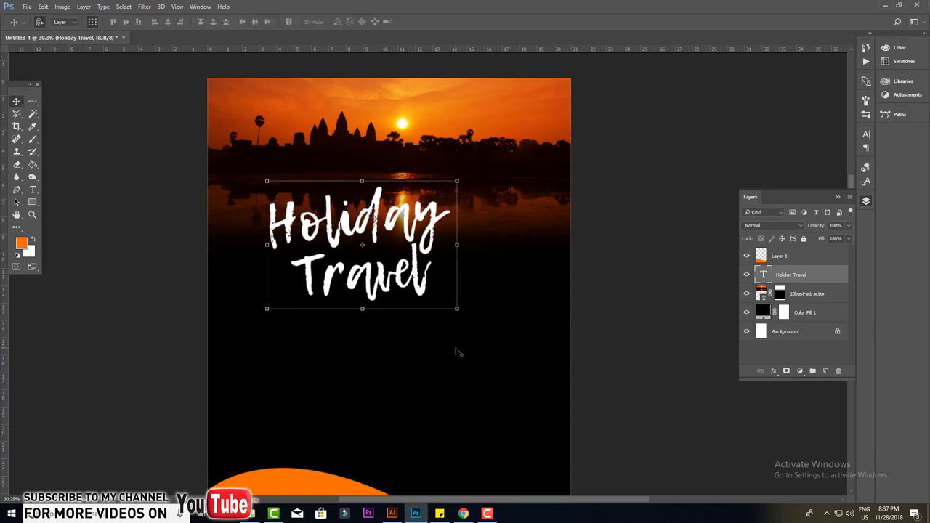
{"action": "left_click_drag", "start_coordinate": [388, 303], "coordinate": [355, 303]}
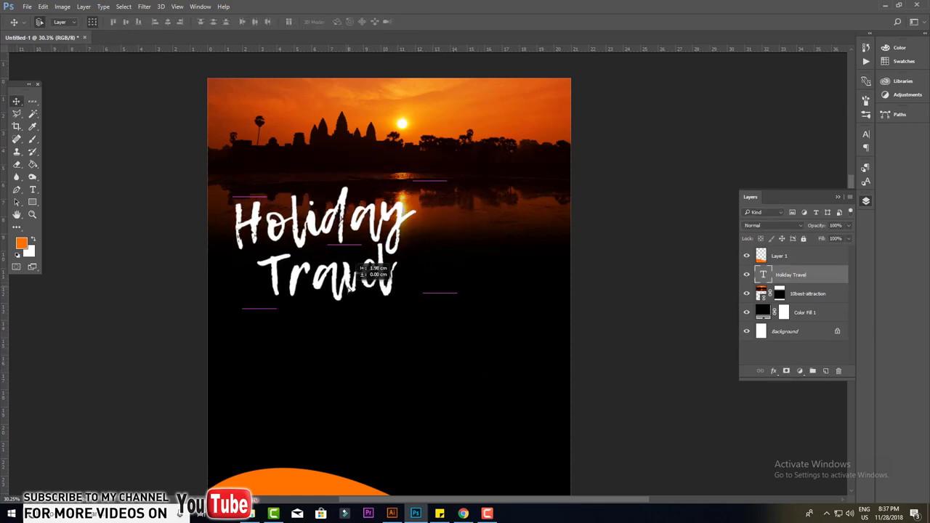
{"action": "left_click_drag", "start_coordinate": [426, 298], "coordinate": [405, 244]}
{"action": "left_click", "coordinate": [95, 231]}
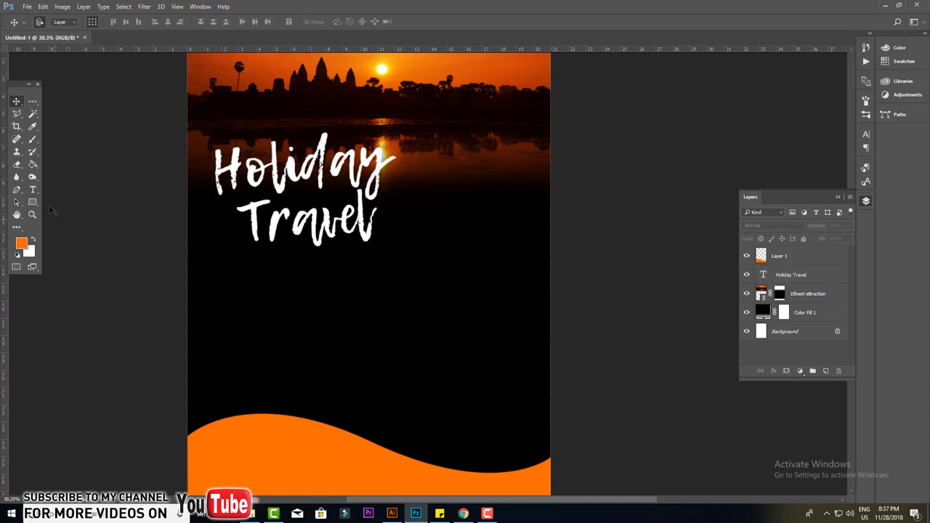
{"action": "left_click_drag", "start_coordinate": [32, 202], "coordinate": [68, 202]}
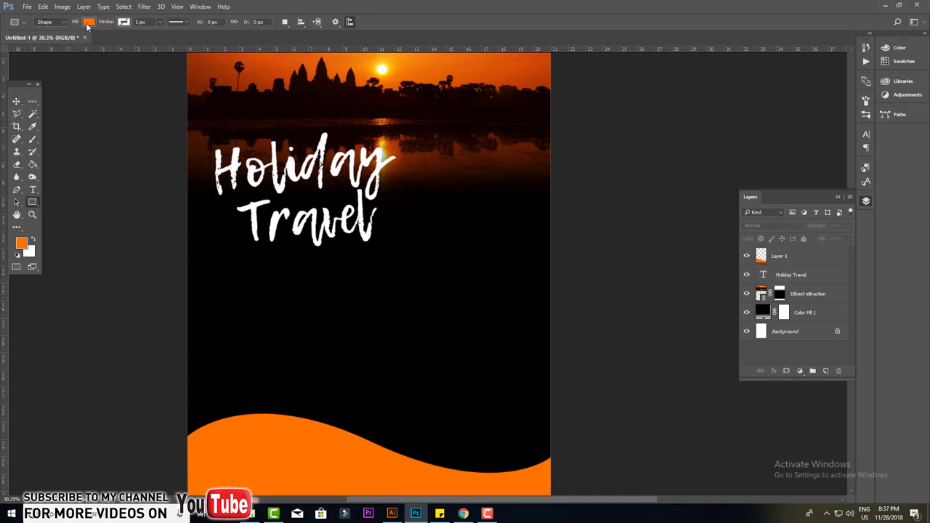
- Draw a white-filled rectangle to the right of the title
{"action": "left_click", "coordinate": [87, 22]}
{"action": "left_click", "coordinate": [95, 84]}
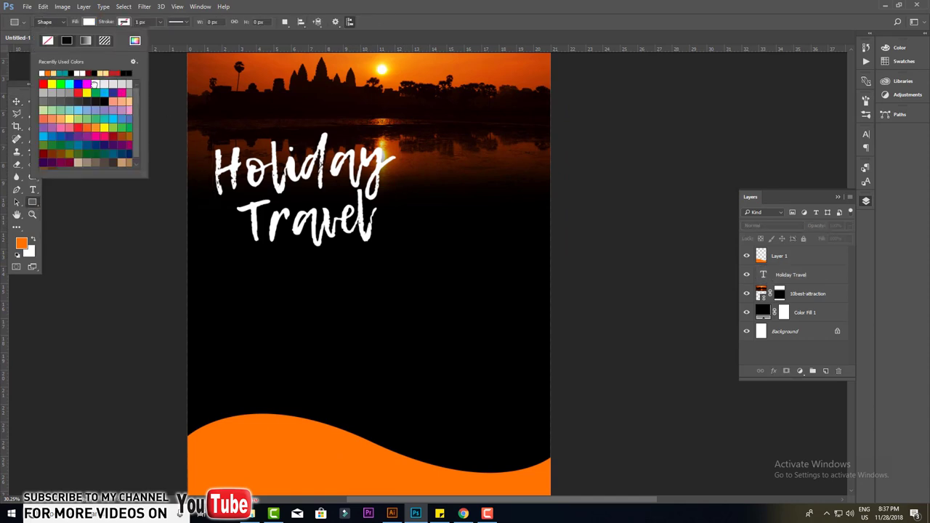
{"action": "left_click_drag", "start_coordinate": [412, 201], "coordinate": [536, 302]}
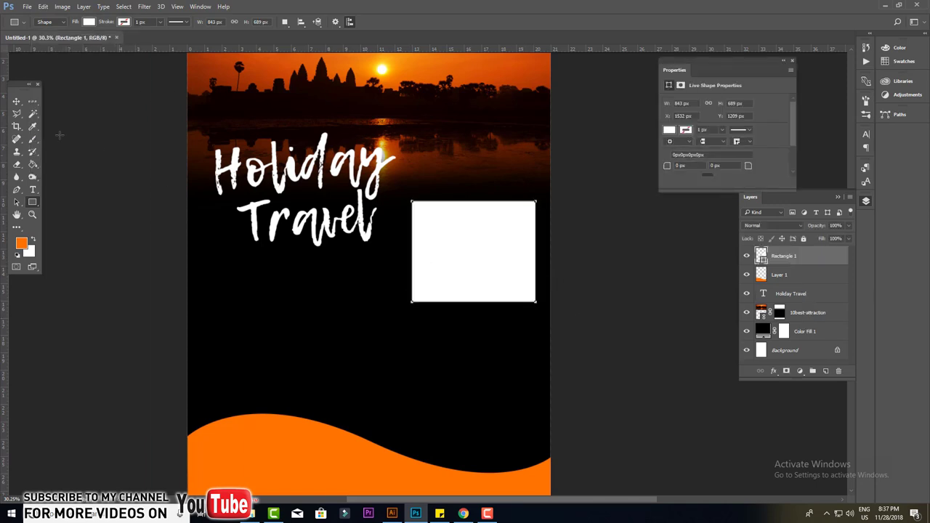
- Try tilting, shrinking and moving the rectangle beside the title, then undo that transform
{"action": "left_click", "coordinate": [16, 102]}
{"action": "scroll", "coordinate": [452, 257], "scroll_direction": "up", "scroll_amount": 1}
{"action": "scroll", "coordinate": [349, 266], "scroll_direction": "right", "scroll_amount": 2}
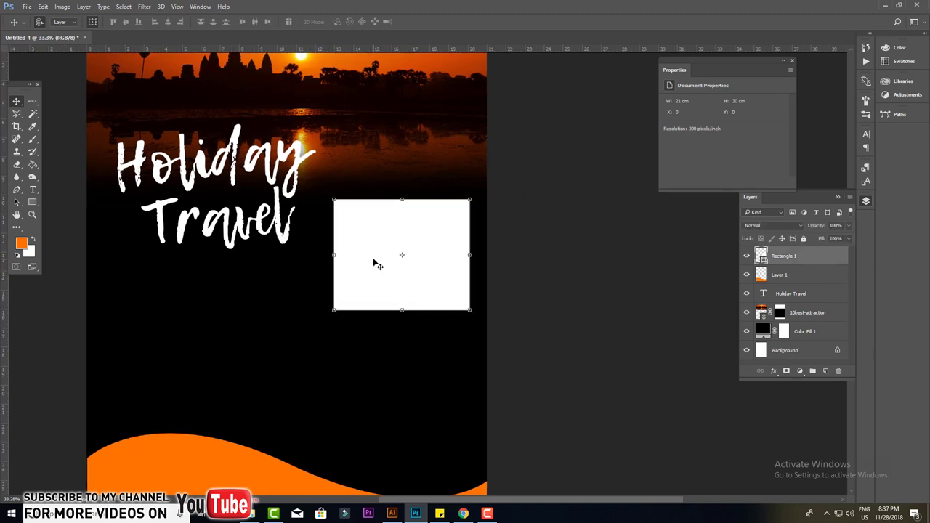
{"action": "left_click", "coordinate": [375, 264]}
{"action": "left_click_drag", "start_coordinate": [479, 315], "coordinate": [487, 296]}
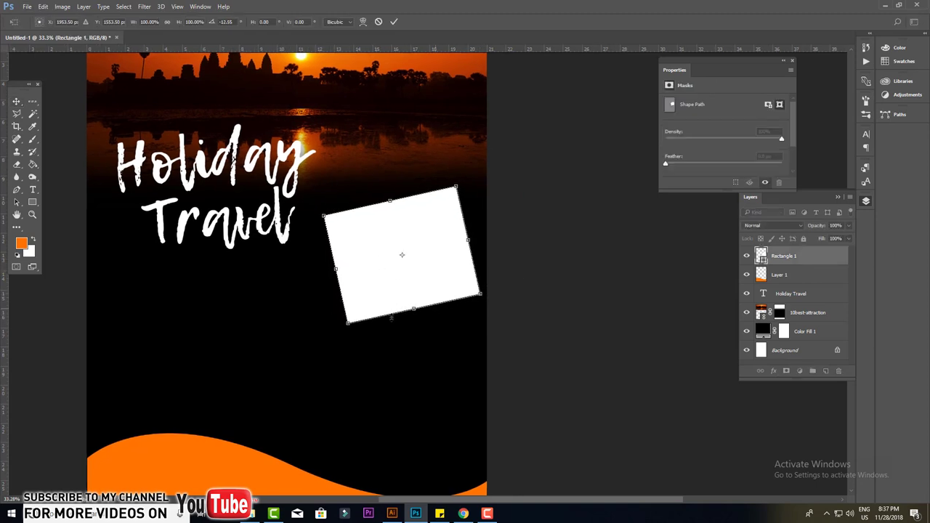
{"action": "left_click_drag", "start_coordinate": [345, 327], "coordinate": [353, 311]}
{"action": "left_click_drag", "start_coordinate": [395, 262], "coordinate": [386, 197]}
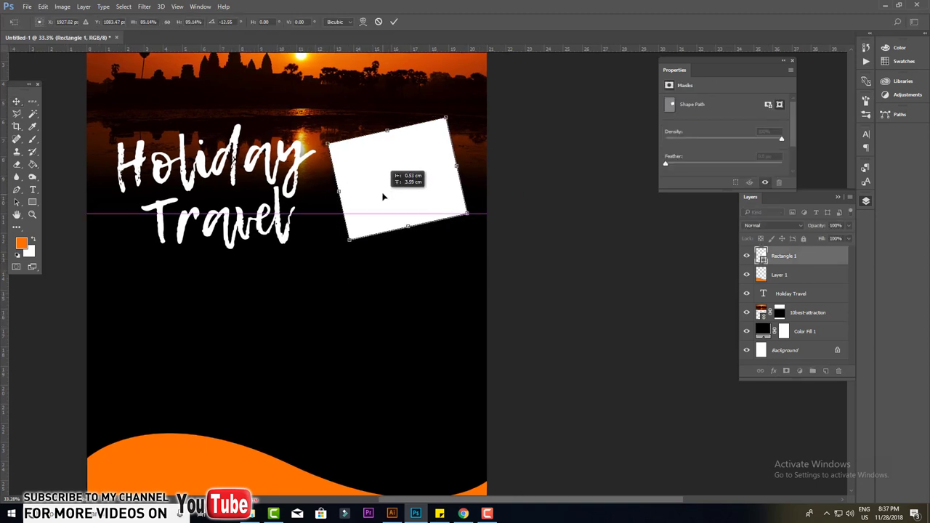
{"action": "left_click", "coordinate": [581, 204]}
{"action": "scroll", "coordinate": [457, 167], "scroll_direction": "up", "scroll_amount": 3}
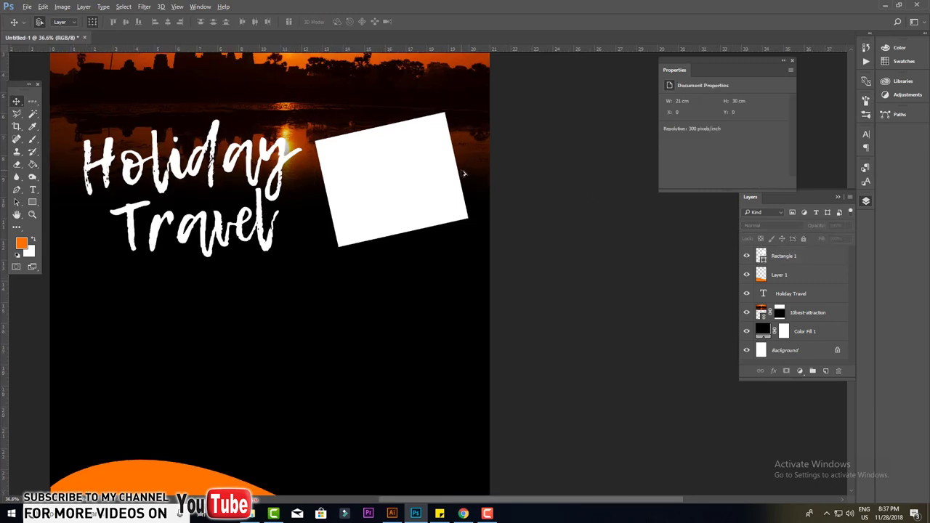
{"action": "left_click", "coordinate": [428, 184]}
{"action": "key", "text": "ctrl+z"}
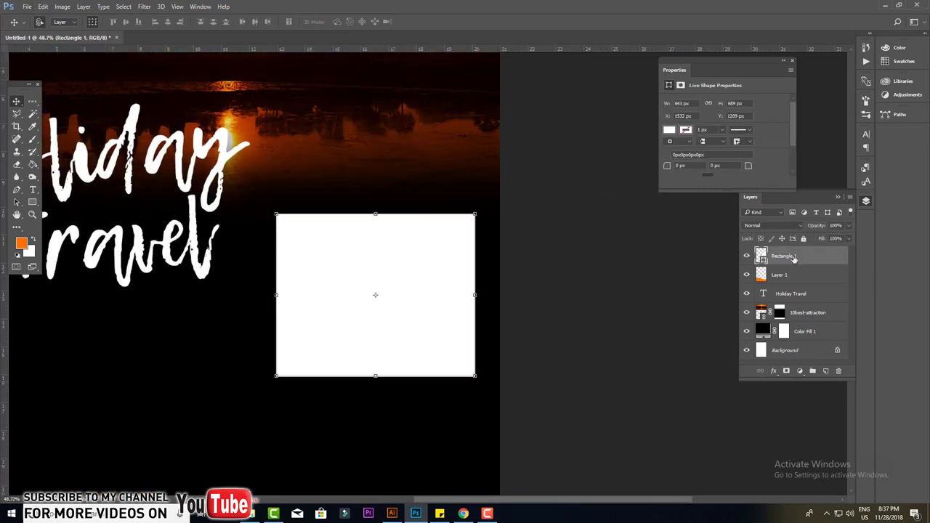
- Duplicate the rectangle and resize the copy slightly smaller, to about 757 × 607 px
{"action": "left_click_drag", "start_coordinate": [794, 258], "coordinate": [825, 371]}
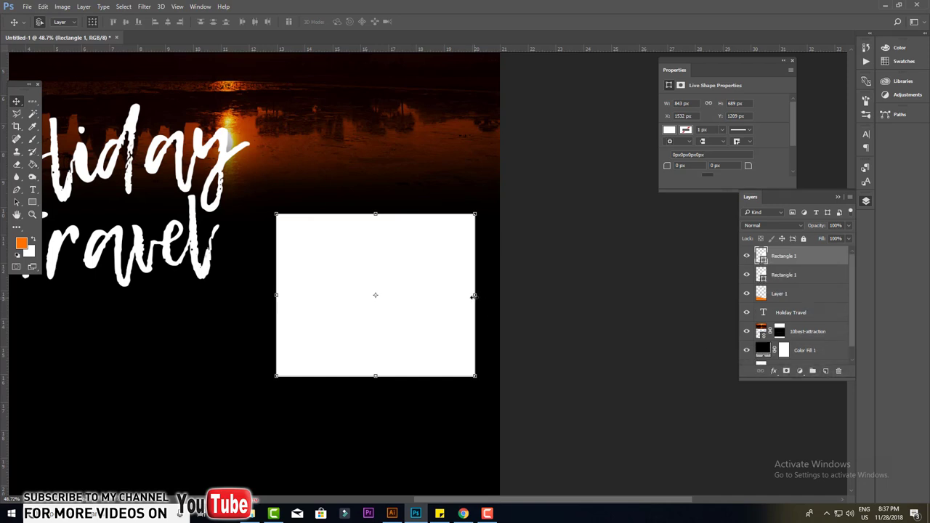
{"action": "left_click_drag", "start_coordinate": [474, 296], "coordinate": [460, 297]}
{"action": "left_click_drag", "start_coordinate": [378, 214], "coordinate": [378, 226]}
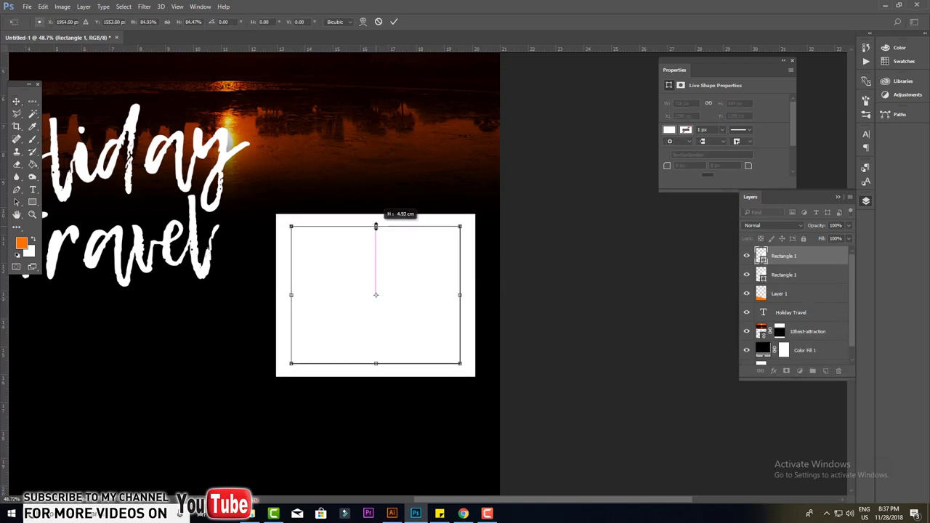
{"action": "left_click_drag", "start_coordinate": [460, 295], "coordinate": [466, 295]}
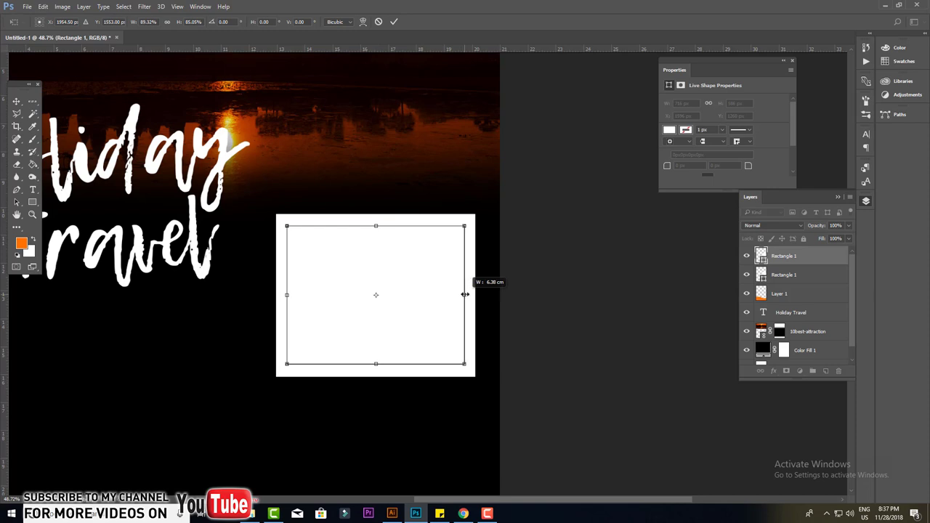
{"action": "left_click_drag", "start_coordinate": [375, 363], "coordinate": [375, 365]}
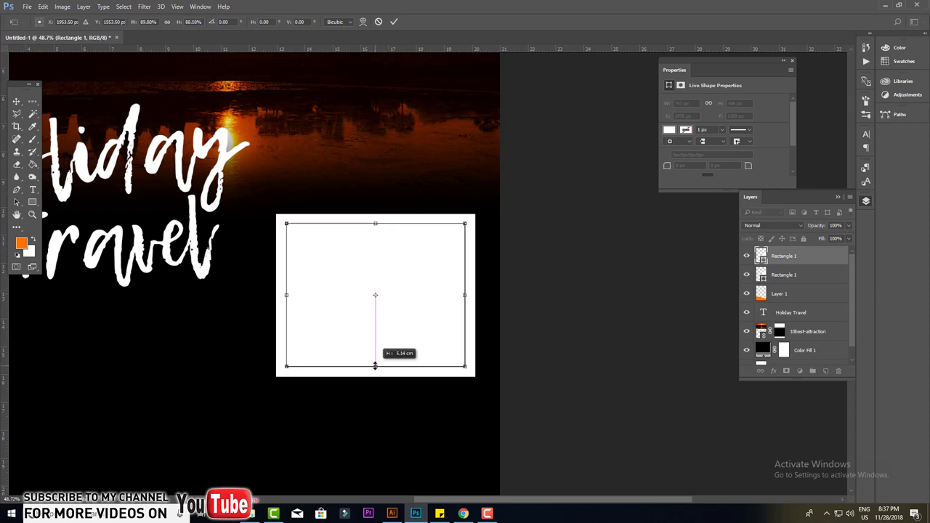
{"action": "key", "text": "Return"}
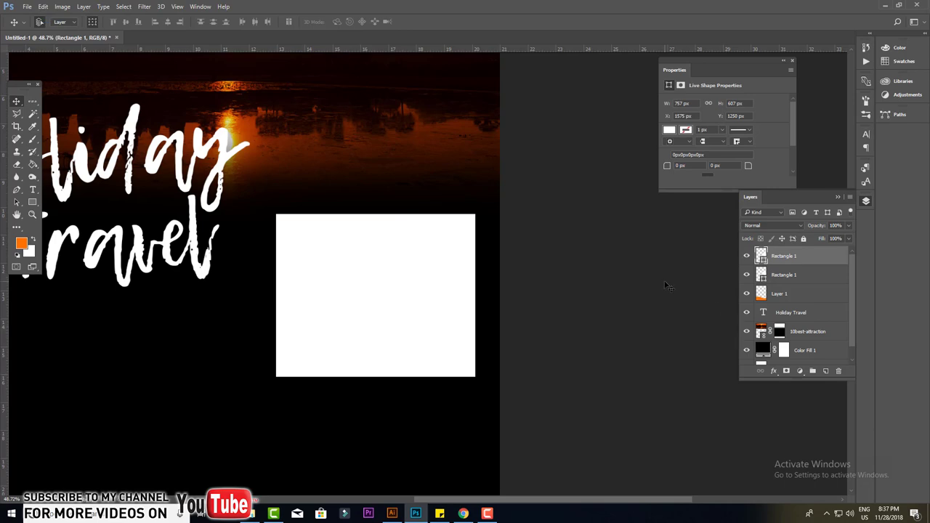
- Place the linked large temple gate photo, sized and positioned over the white rectangle
{"action": "left_click", "coordinate": [26, 6]}
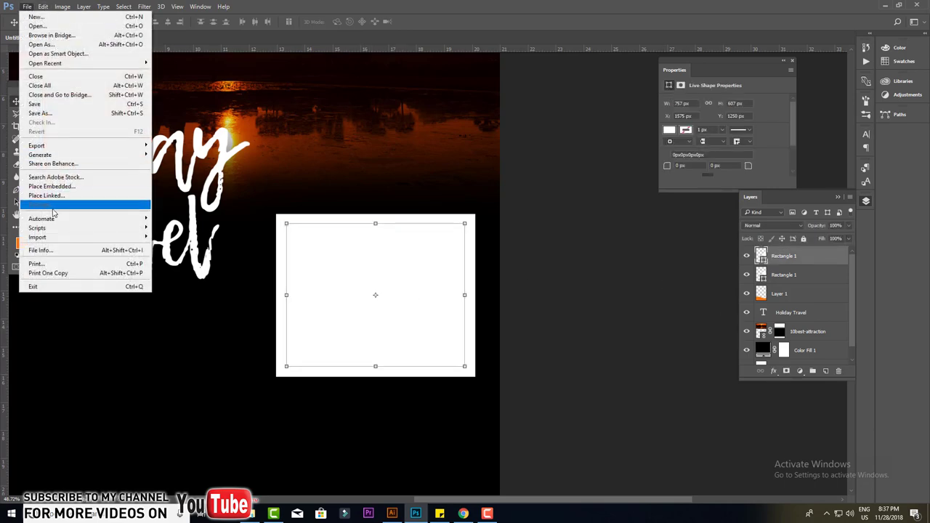
{"action": "left_click", "coordinate": [51, 196]}
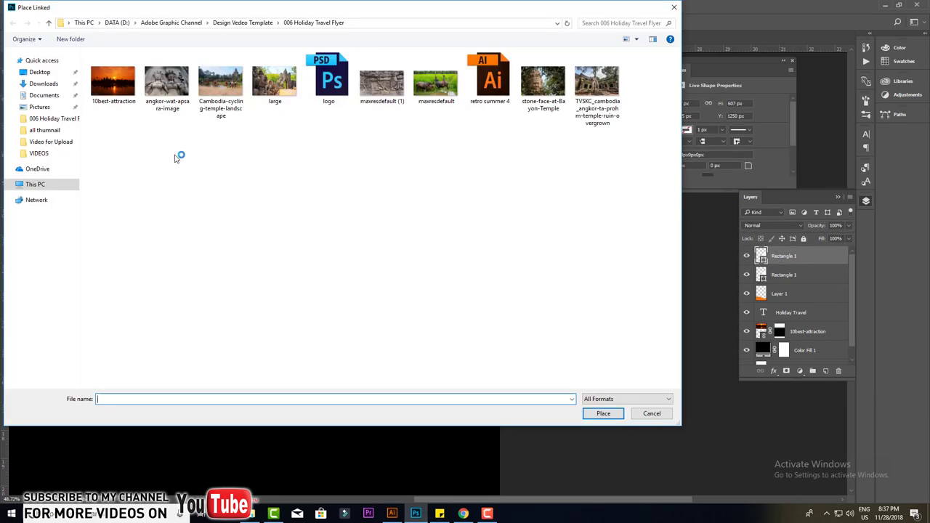
{"action": "double_click", "coordinate": [275, 81]}
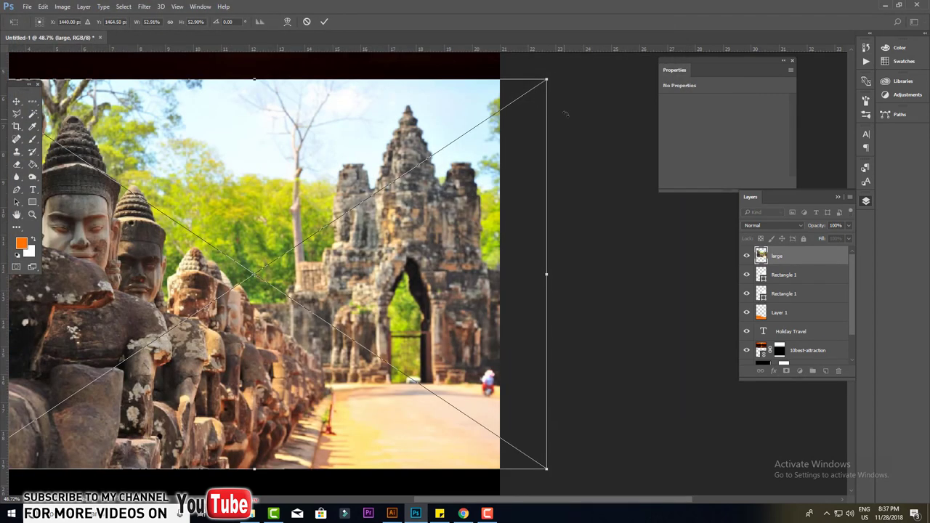
{"action": "left_click_drag", "start_coordinate": [550, 81], "coordinate": [331, 222]}
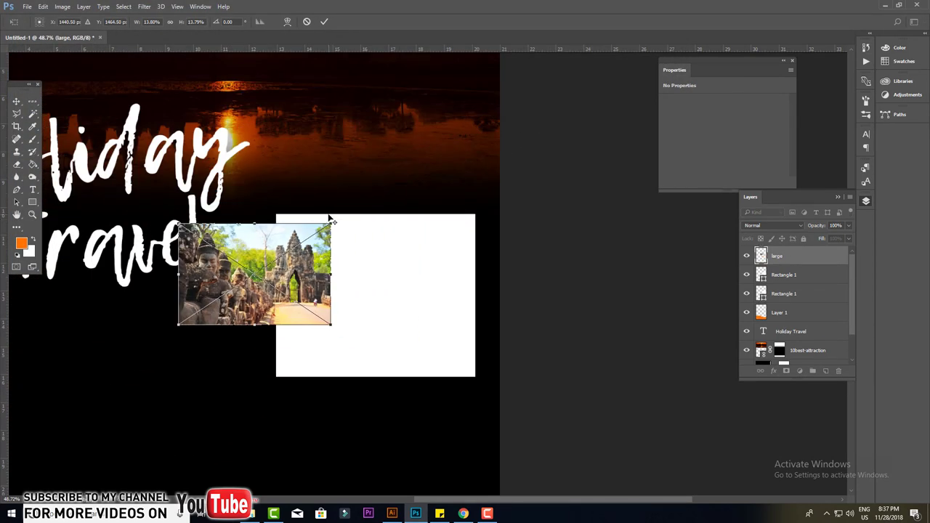
{"action": "key", "text": "Return"}
{"action": "left_click_drag", "start_coordinate": [236, 280], "coordinate": [355, 269]}
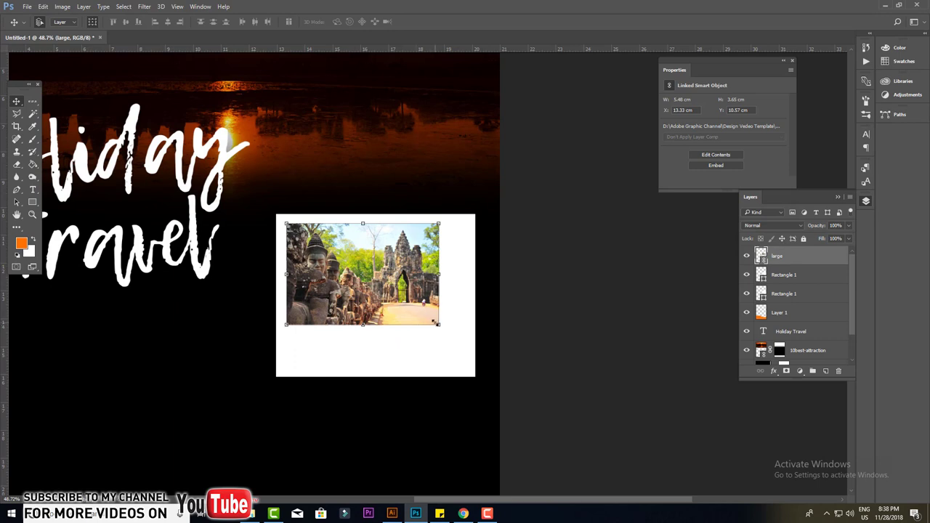
{"action": "left_click_drag", "start_coordinate": [437, 323], "coordinate": [511, 370]}
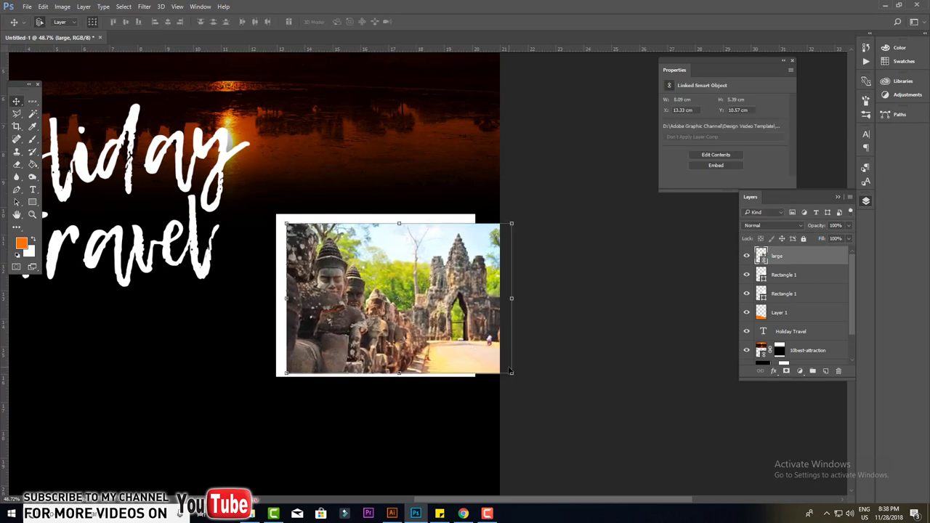
{"action": "left_click_drag", "start_coordinate": [509, 336], "coordinate": [485, 336]}
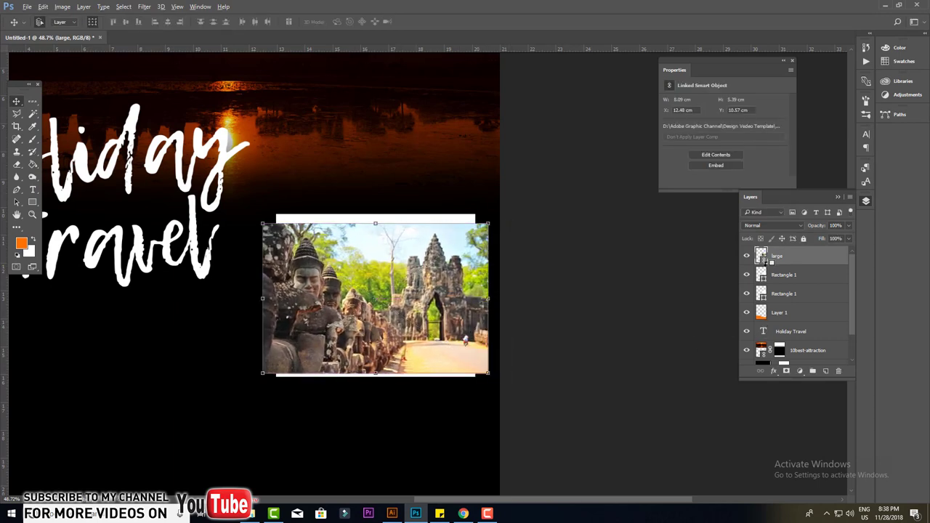
- Clip the temple photo into the white frame and adjust its size to fit
{"action": "left_click", "coordinate": [756, 265], "text": "alt"}
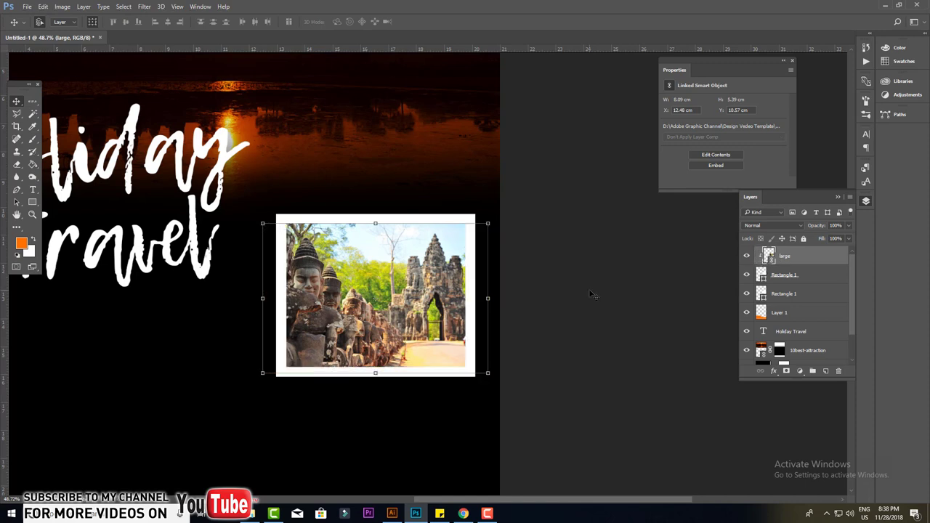
{"action": "left_click_drag", "start_coordinate": [393, 309], "coordinate": [385, 310]}
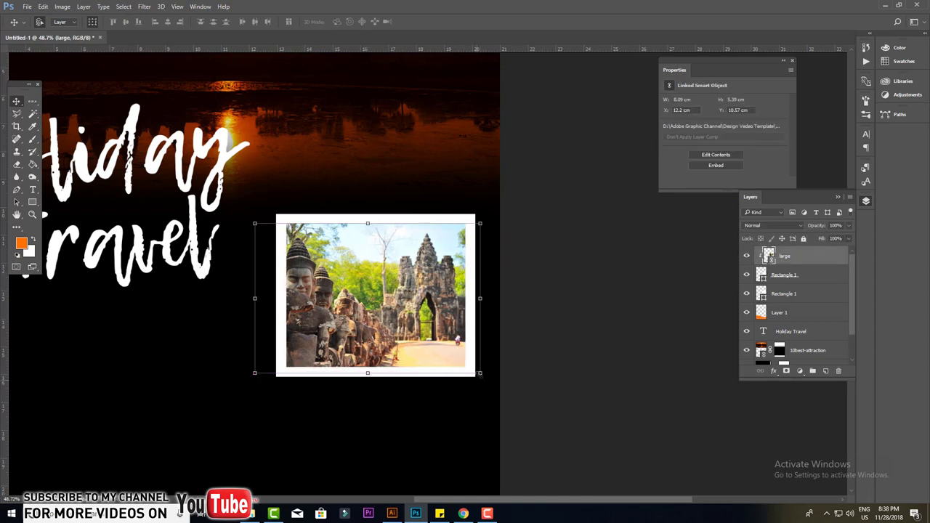
{"action": "left_click_drag", "start_coordinate": [480, 375], "coordinate": [483, 377]}
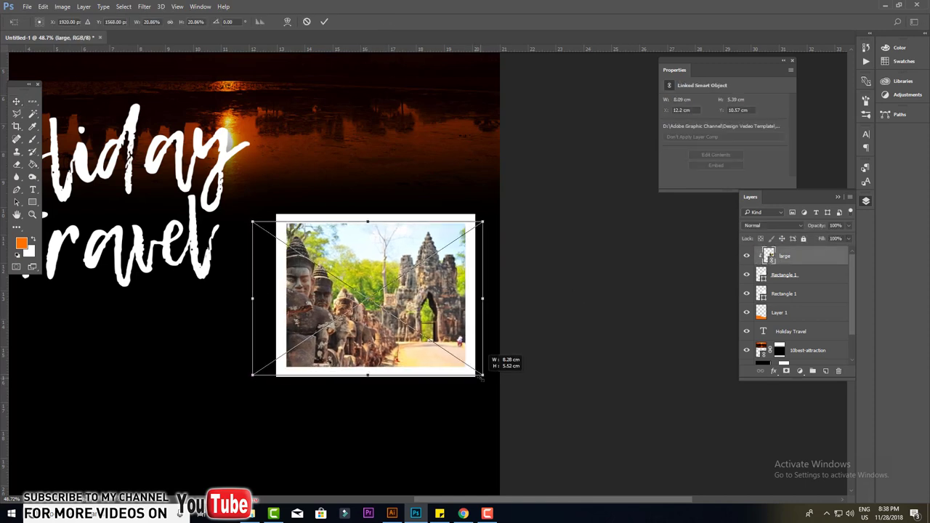
{"action": "key", "text": "Return"}
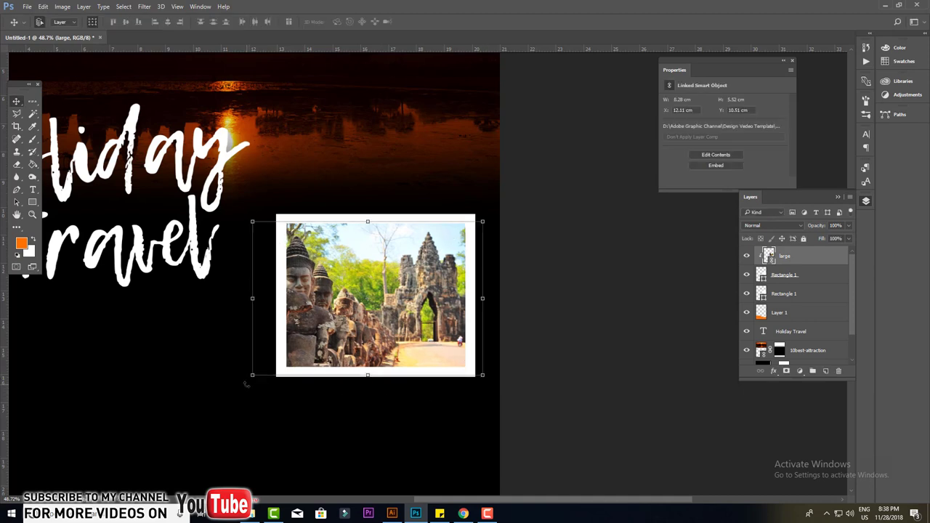
{"action": "left_click_drag", "start_coordinate": [252, 374], "coordinate": [259, 370]}
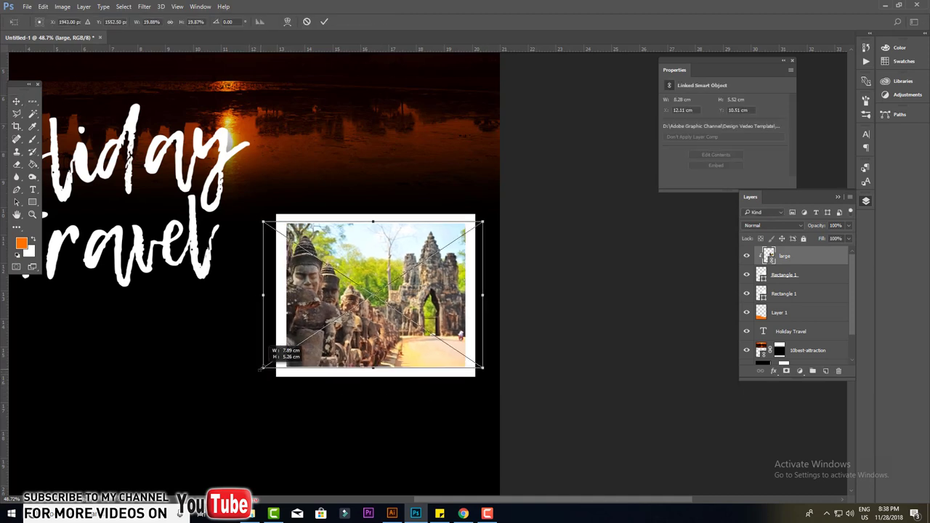
{"action": "key", "text": "Return"}
- Lock the black Color Fill 1 background layer completely
{"action": "left_click", "coordinate": [493, 402]}
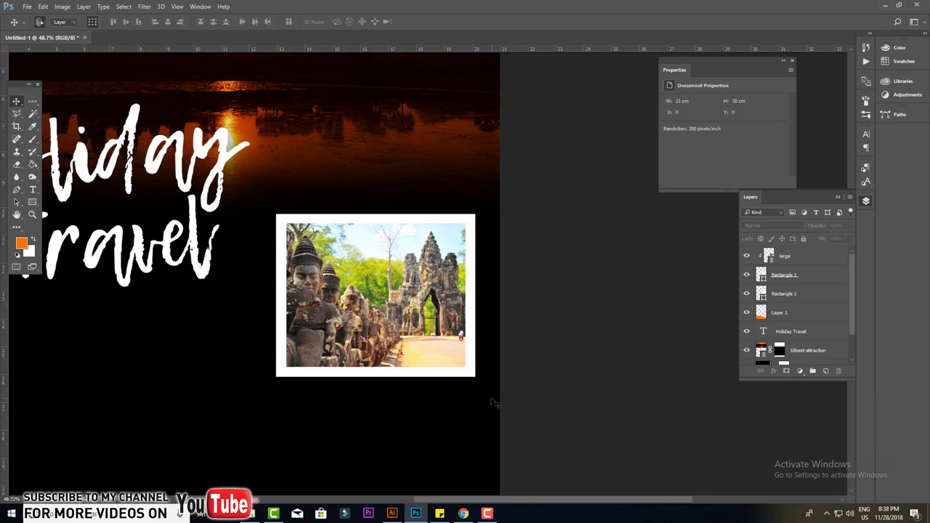
{"action": "left_click", "coordinate": [492, 402]}
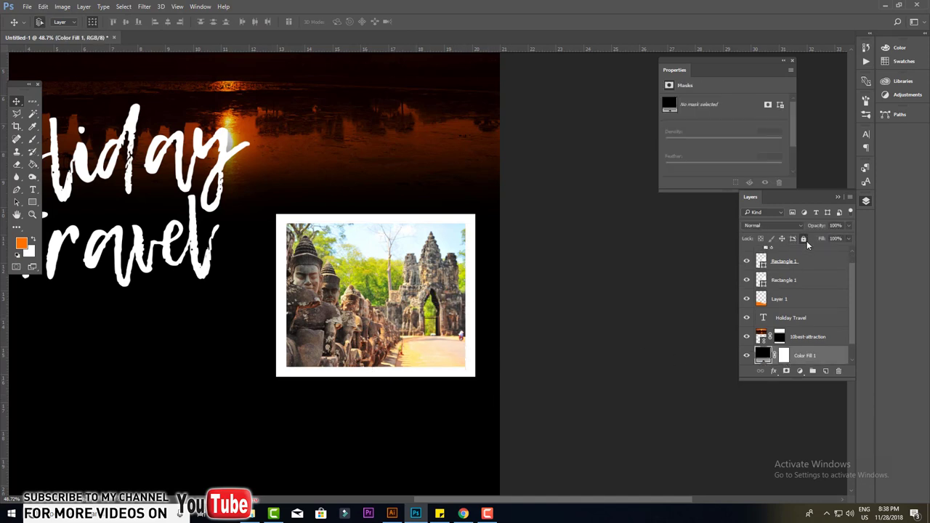
{"action": "left_click", "coordinate": [804, 240]}
- Tilt the framed photo with its frame and move it over the sunset
{"action": "left_click", "coordinate": [793, 62]}
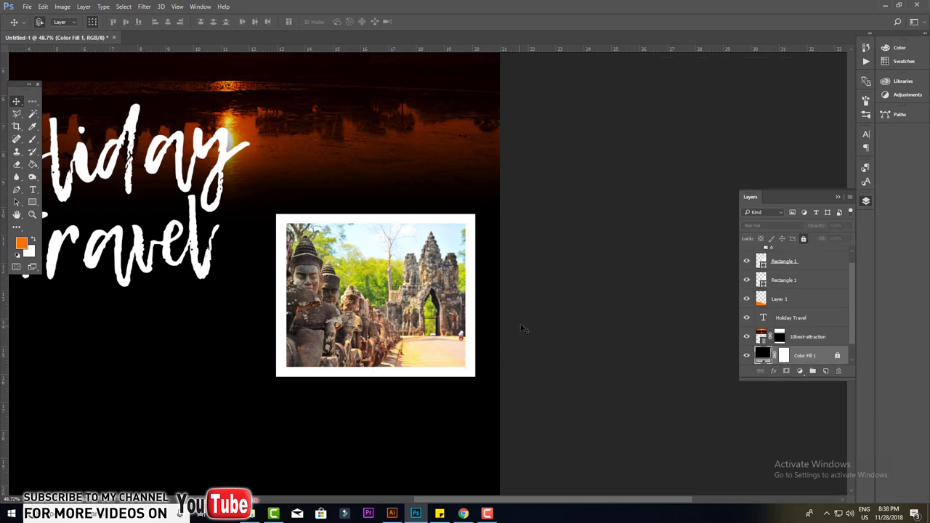
{"action": "mouse_move", "coordinate": [529, 333]}
{"action": "left_mouse_down"}
{"action": "mouse_move", "coordinate": [471, 386]}
{"action": "mouse_move", "coordinate": [502, 354]}
{"action": "left_mouse_up"}
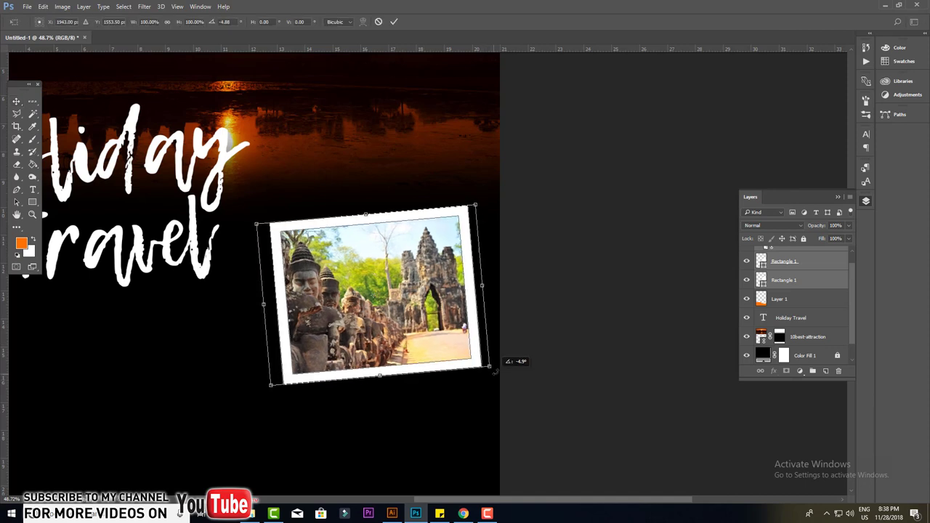
{"action": "left_click_drag", "start_coordinate": [412, 329], "coordinate": [412, 242]}
{"action": "key", "text": "Return"}
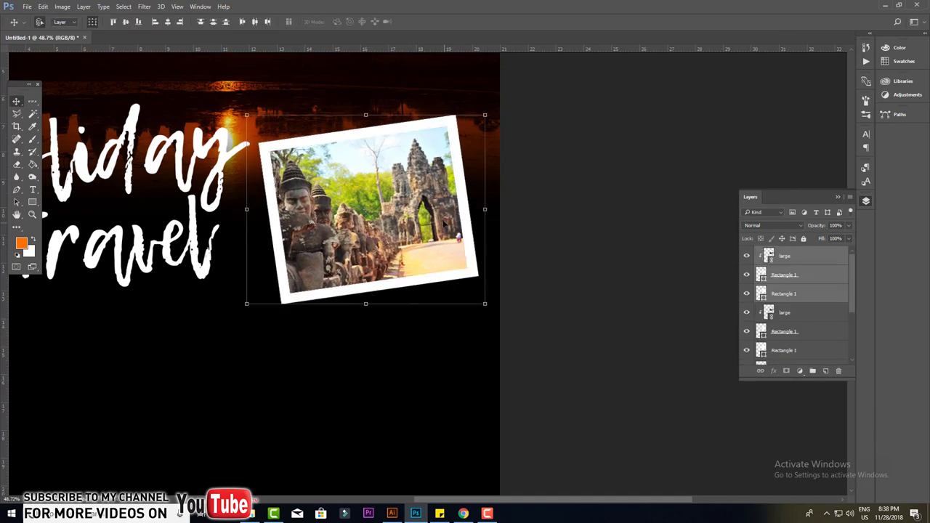
- Copy the framed photo below the original, tilted about 15 degrees and overlapping it
{"action": "left_click_drag", "start_coordinate": [445, 224], "coordinate": [485, 397], "text": "alt"}
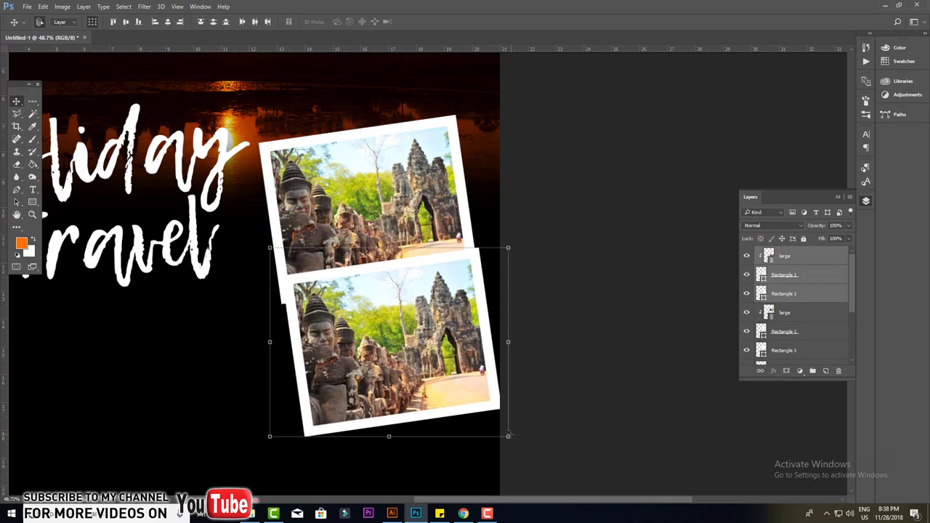
{"action": "left_click_drag", "start_coordinate": [515, 445], "coordinate": [483, 465]}
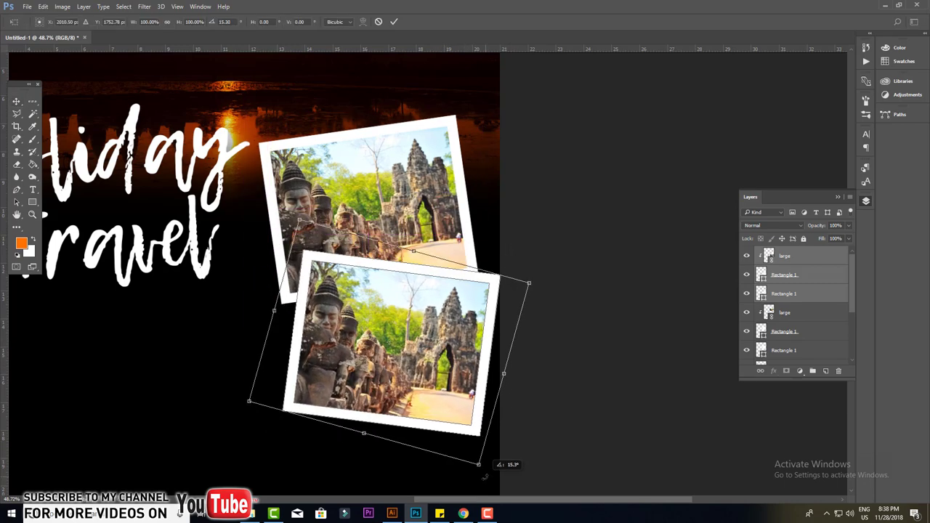
{"action": "left_click_drag", "start_coordinate": [453, 361], "coordinate": [441, 354]}
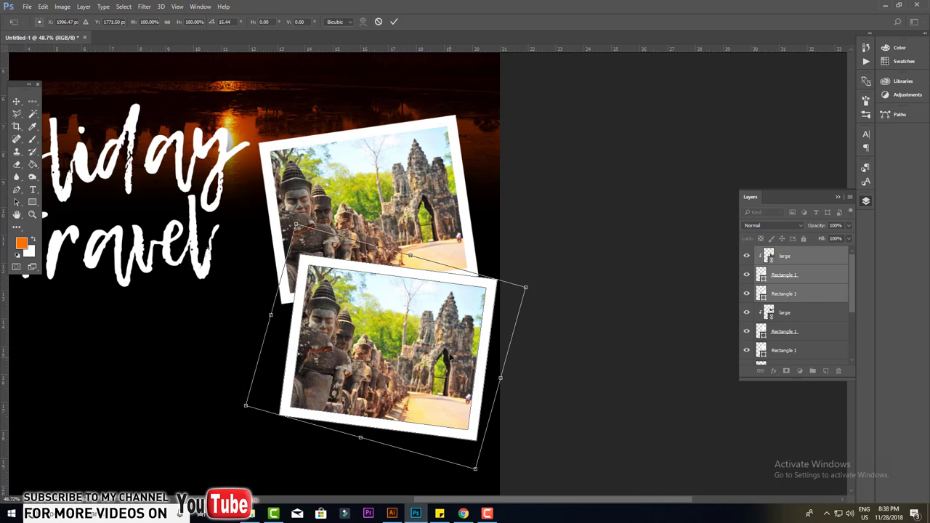
{"action": "scroll", "coordinate": [447, 360], "scroll_direction": "down", "scroll_amount": 1}
{"action": "scroll", "coordinate": [447, 360], "scroll_direction": "down", "scroll_amount": 4}
- Confirm the copy's rotation and select its photo layer
{"action": "key", "text": "Return"}
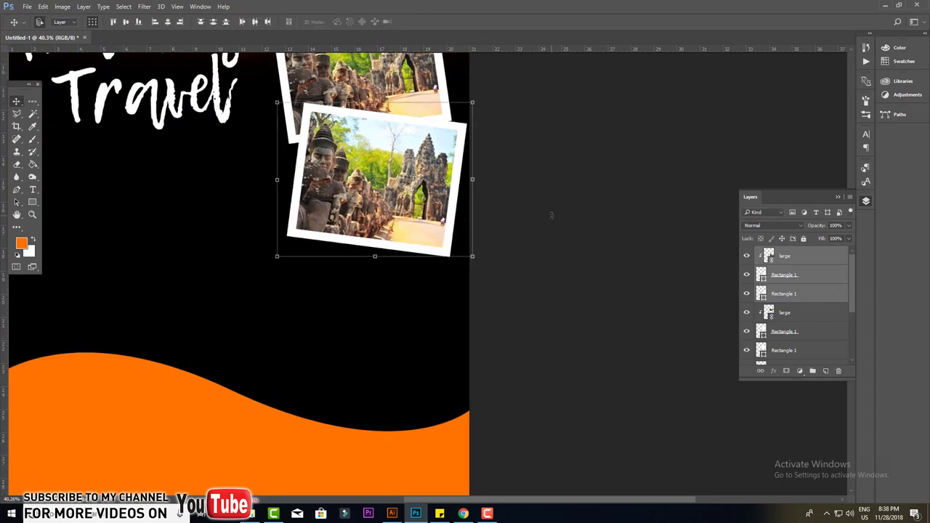
{"action": "left_click", "coordinate": [772, 258]}
{"action": "right_click", "coordinate": [772, 257]}
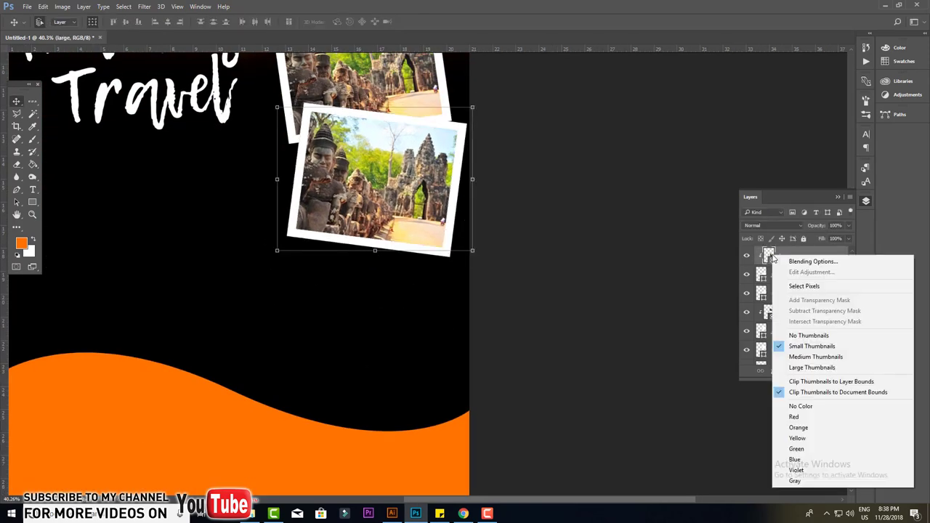
{"action": "left_click", "coordinate": [771, 256]}
{"action": "right_click", "coordinate": [768, 255]}
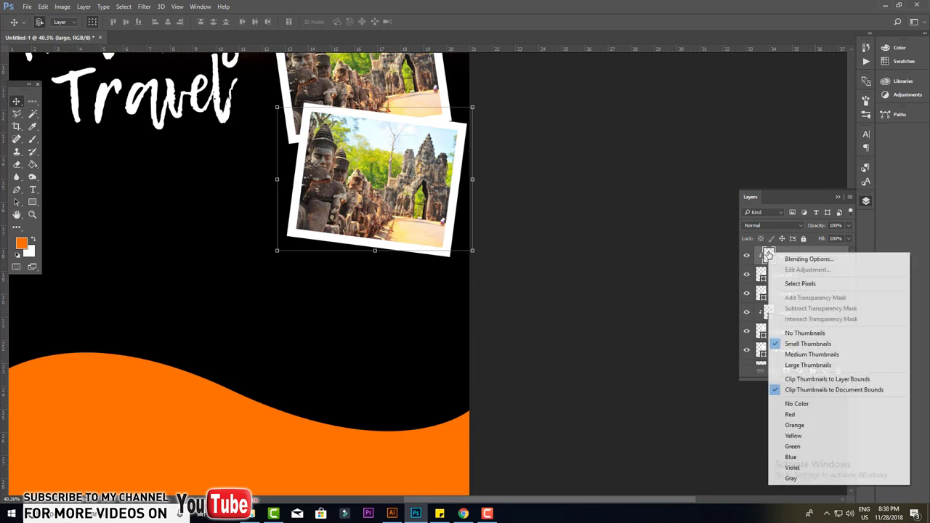
{"action": "left_click", "coordinate": [500, 240]}
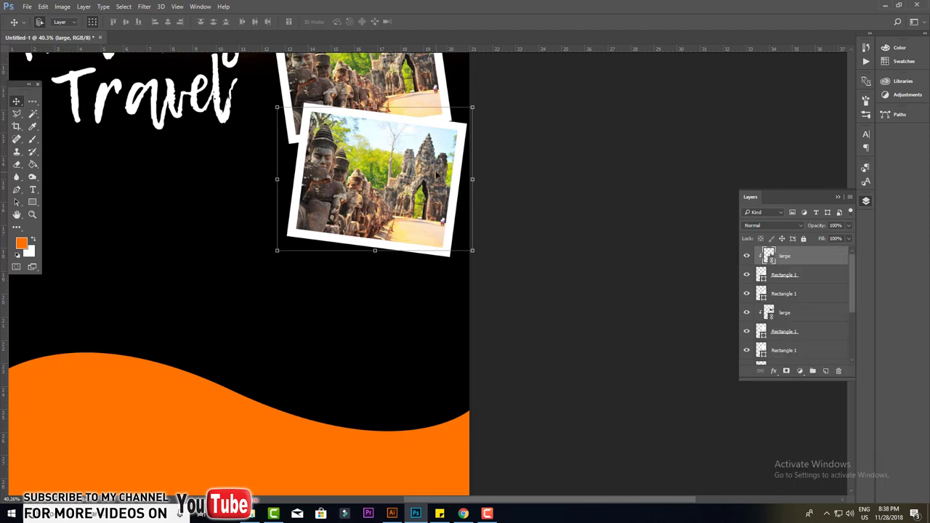
- Place the linked stone-face-at-Bayon-Temple image, scaled down and moved toward the lower frame
{"action": "left_click", "coordinate": [27, 7]}
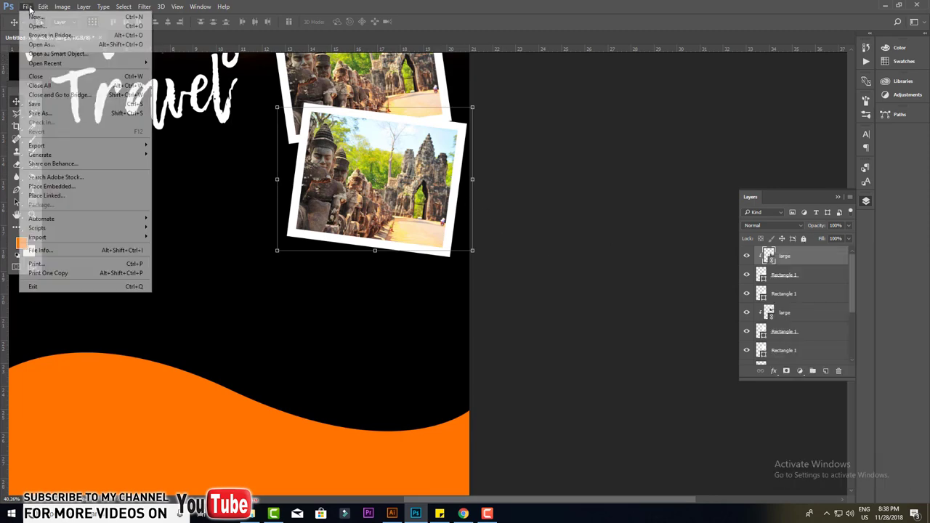
{"action": "left_click", "coordinate": [54, 202]}
{"action": "left_click", "coordinate": [543, 82]}
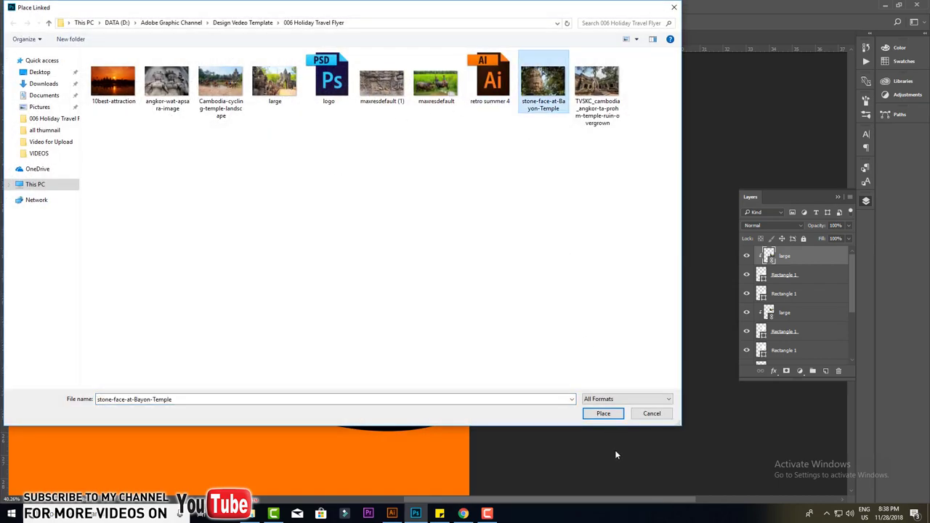
{"action": "left_click", "coordinate": [612, 414]}
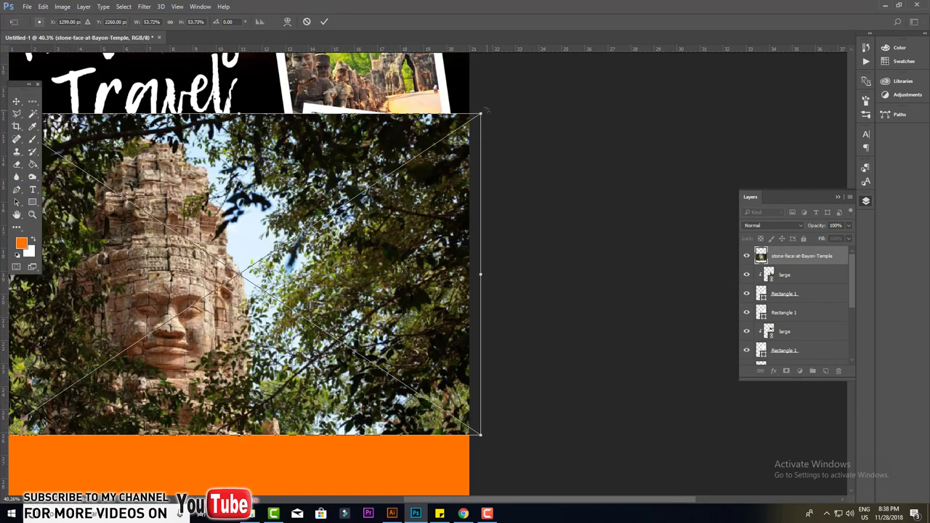
{"action": "left_click_drag", "start_coordinate": [481, 114], "coordinate": [350, 201]}
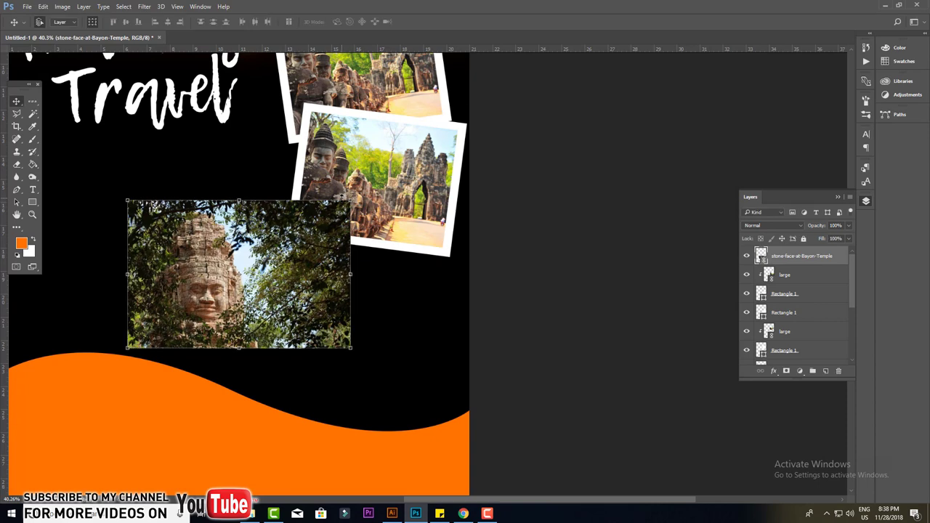
{"action": "key", "text": "Return"}
{"action": "left_click_drag", "start_coordinate": [343, 253], "coordinate": [478, 221]}
- Clip the stone-face image into the lower frame, delete the old gate photo, and fit it
{"action": "left_click", "coordinate": [361, 142]}
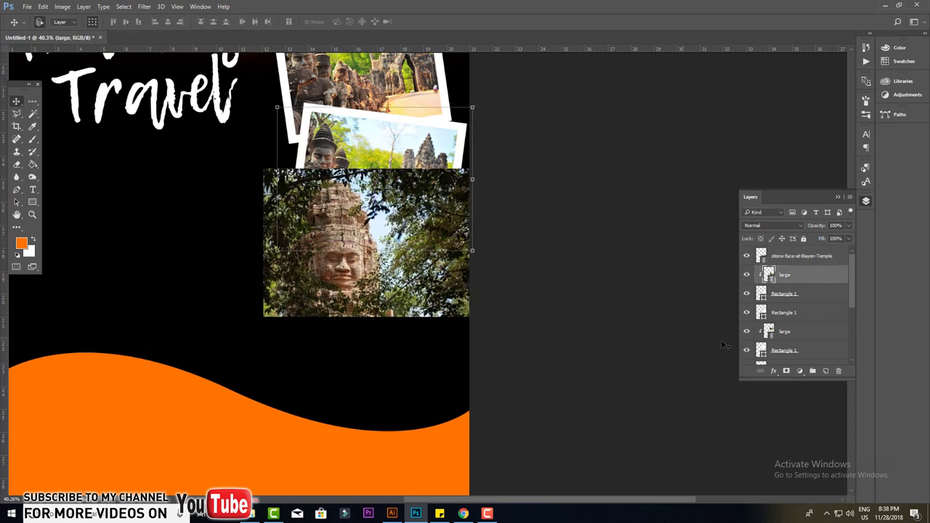
{"action": "left_click_drag", "start_coordinate": [786, 275], "coordinate": [785, 256]}
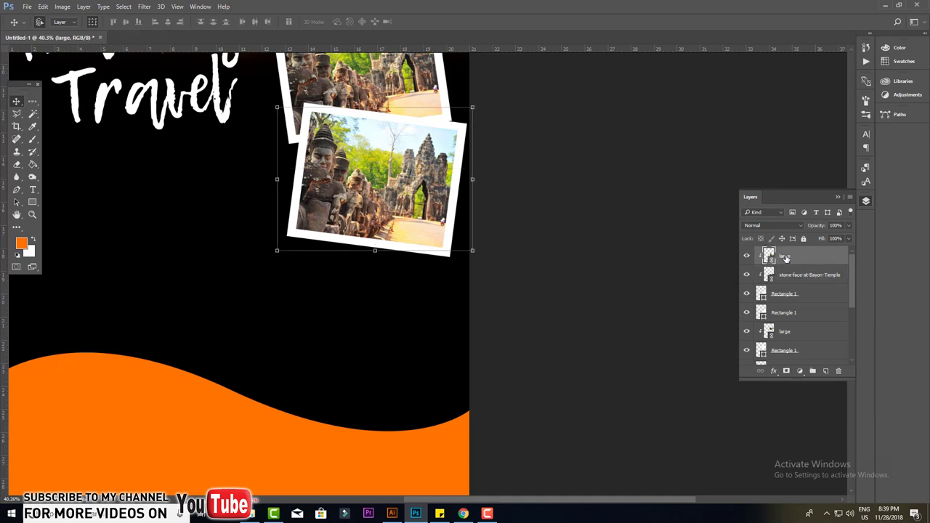
{"action": "key", "text": "Delete"}
{"action": "left_click_drag", "start_coordinate": [381, 182], "coordinate": [375, 122]}
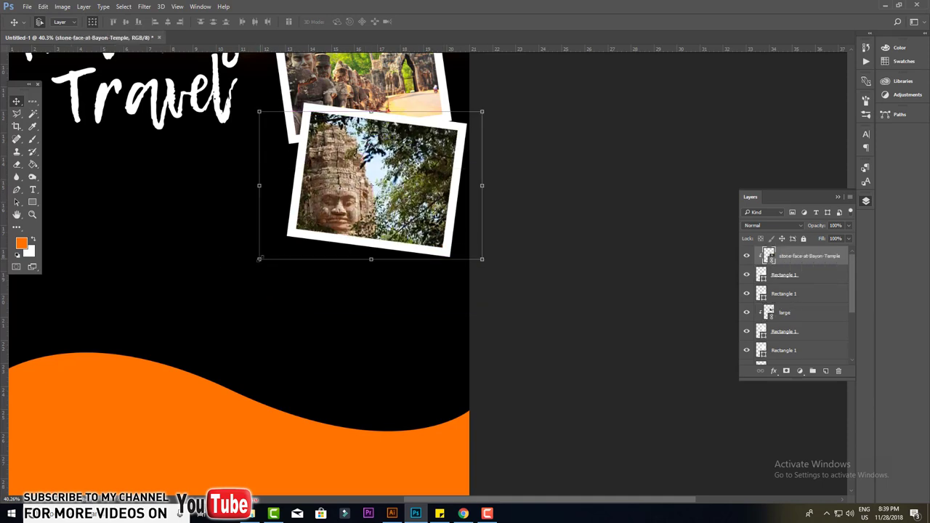
{"action": "left_click_drag", "start_coordinate": [259, 259], "coordinate": [271, 251]}
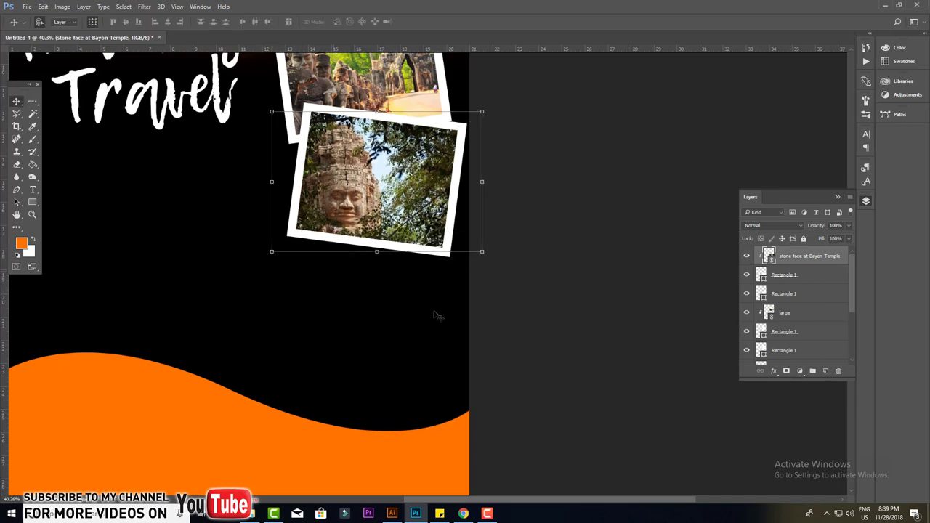
{"action": "left_click", "coordinate": [546, 297]}
{"action": "key", "text": "ctrl+0"}
- Group the upper framed photo's layers together with Ctrl+G
{"action": "scroll", "coordinate": [509, 355], "scroll_direction": "up", "scroll_amount": 1}
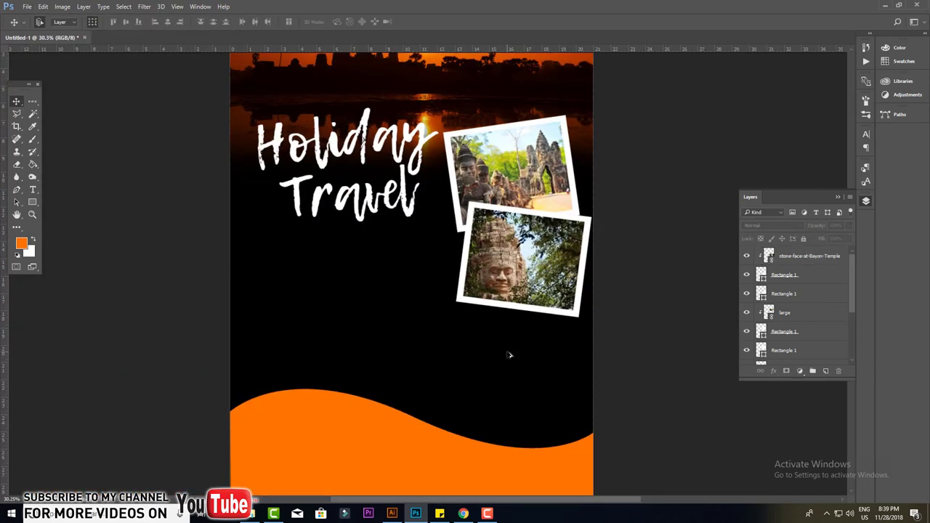
{"action": "left_click_drag", "start_coordinate": [529, 346], "coordinate": [465, 335]}
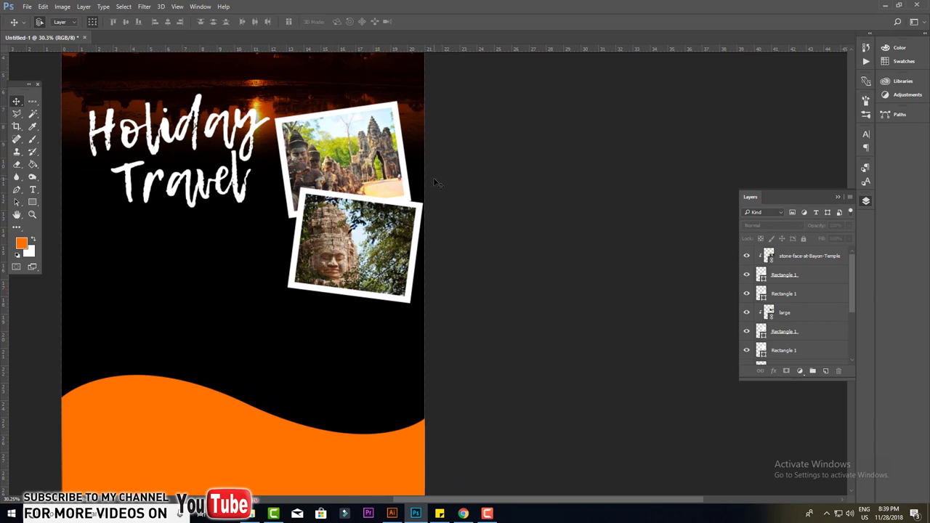
{"action": "left_click", "coordinate": [382, 149]}
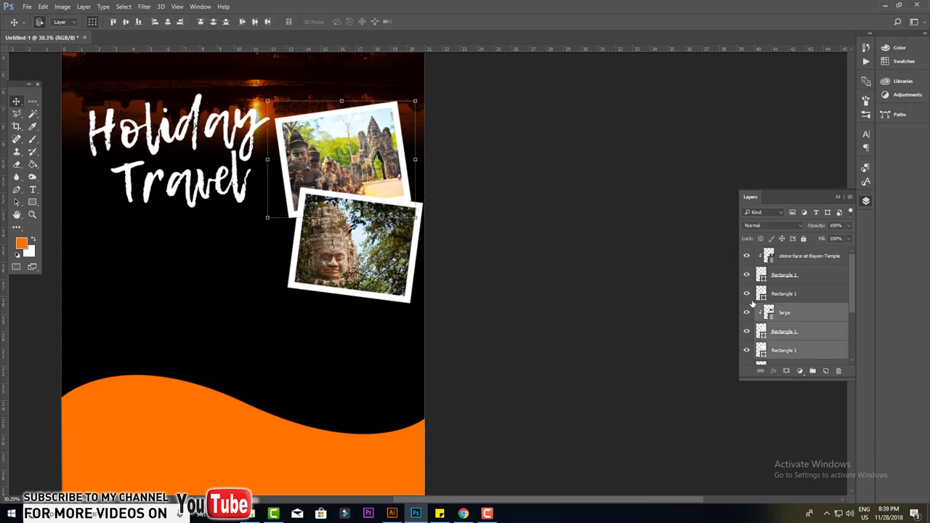
{"action": "key", "text": "ctrl+g"}
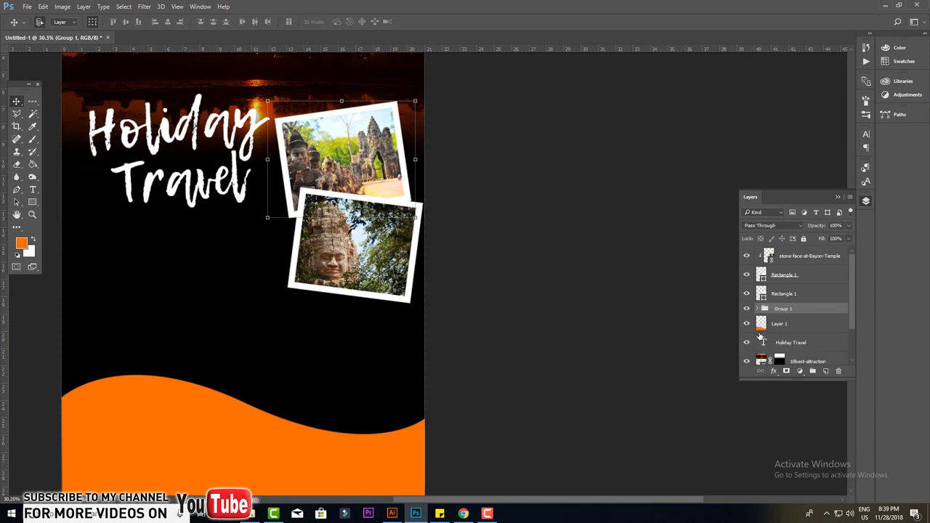
- Copy the framed gate photo below the stone-face photo, brought to the front and shifted slightly
{"action": "left_click_drag", "start_coordinate": [786, 309], "coordinate": [825, 371]}
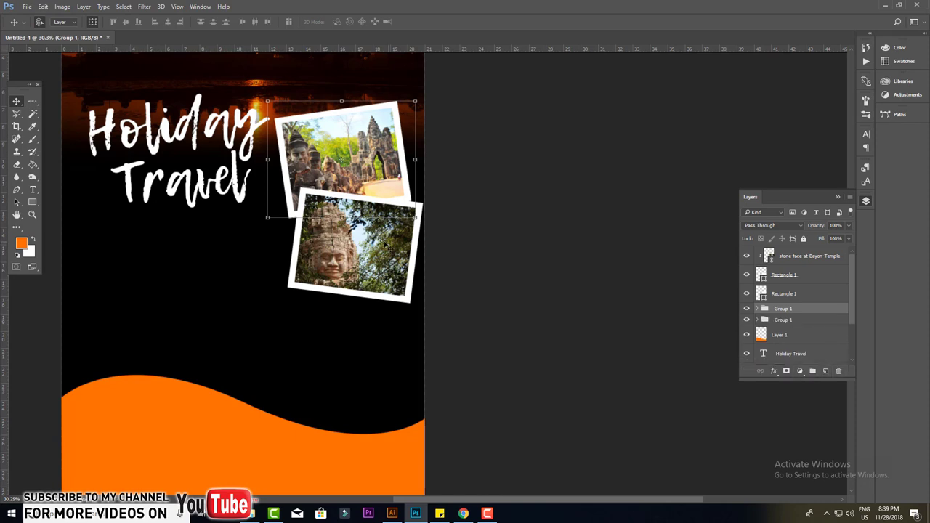
{"action": "mouse_move", "coordinate": [320, 143]}
{"action": "left_mouse_down"}
{"action": "mouse_move", "coordinate": [329, 237]}
{"action": "mouse_move", "coordinate": [356, 329]}
{"action": "left_mouse_up"}
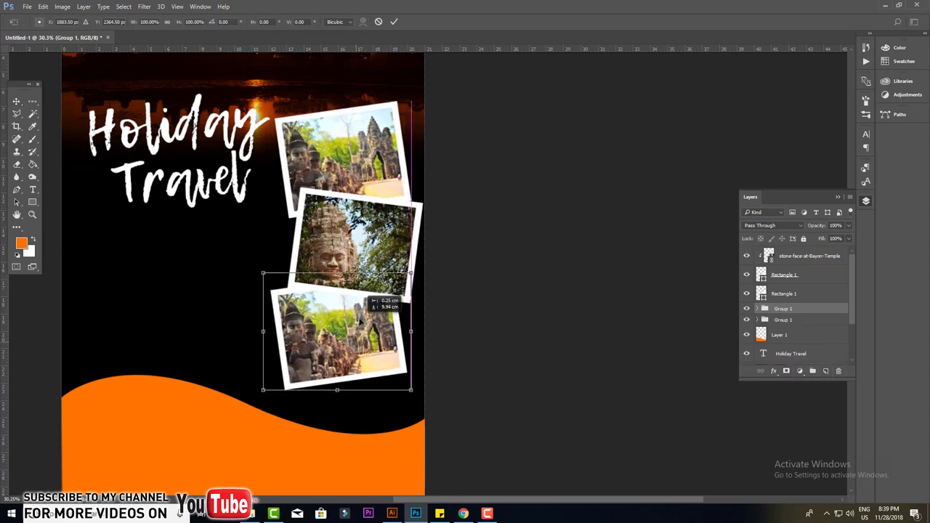
{"action": "key", "text": "ctrl+t"}
{"action": "key", "text": "Return"}
{"action": "key", "text": "ctrl+shift+bracketright"}
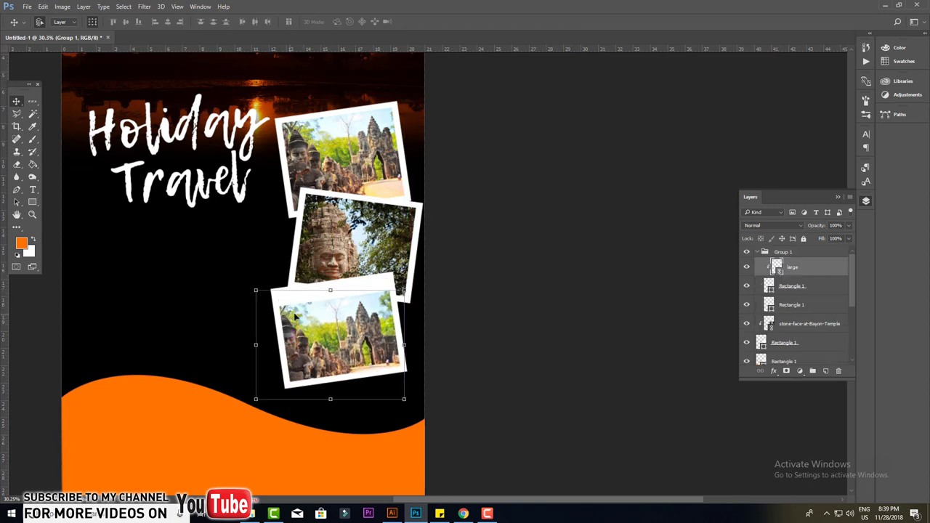
{"action": "key", "text": "Return"}
{"action": "key", "text": "alt+shift+bracketleft"}
{"action": "key", "text": "alt+shift+bracketleft"}
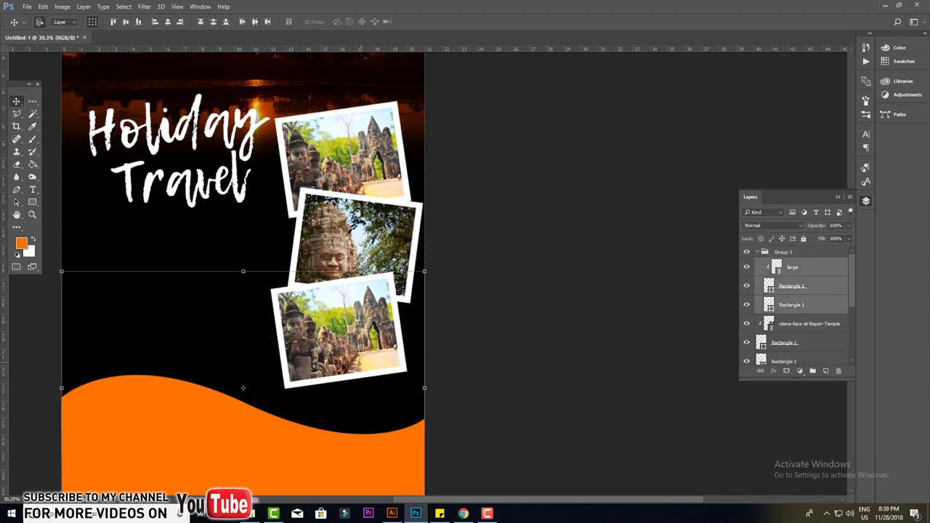
{"action": "left_click_drag", "start_coordinate": [311, 340], "coordinate": [320, 353]}
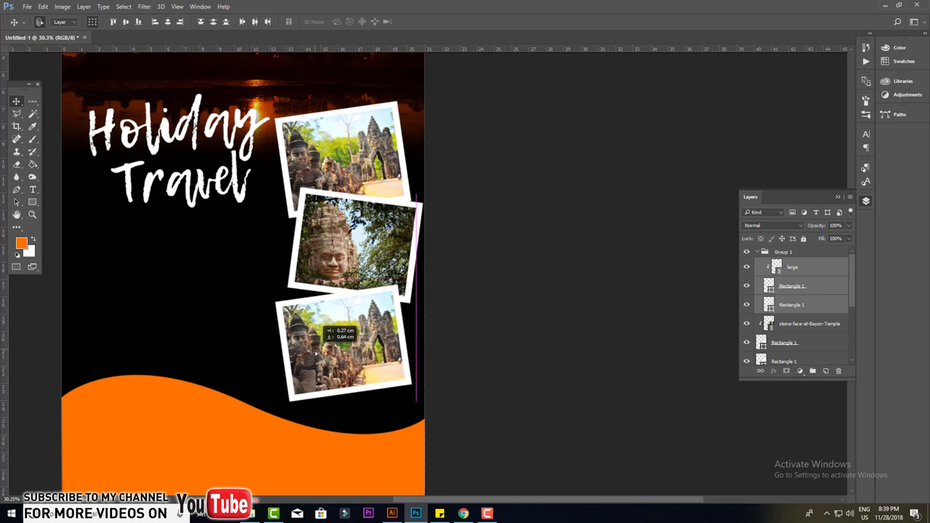
{"action": "left_click", "coordinate": [341, 358]}
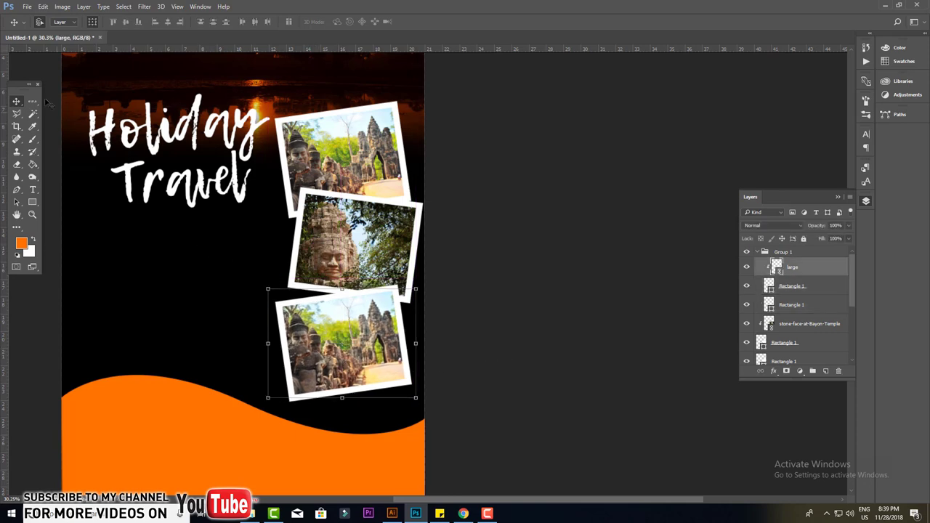
- Place the embedded maxresdefault rice-field image and shrink it to frame size
{"action": "left_click", "coordinate": [27, 7]}
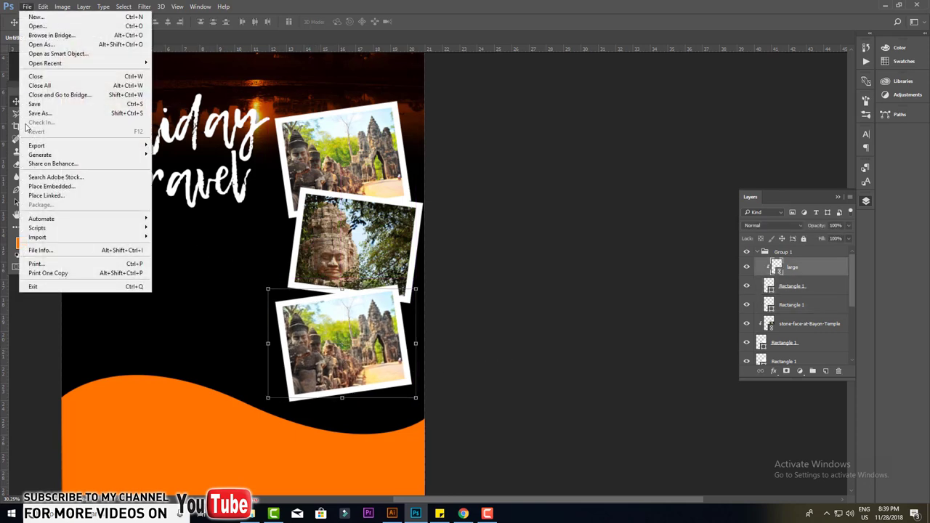
{"action": "left_click", "coordinate": [51, 186]}
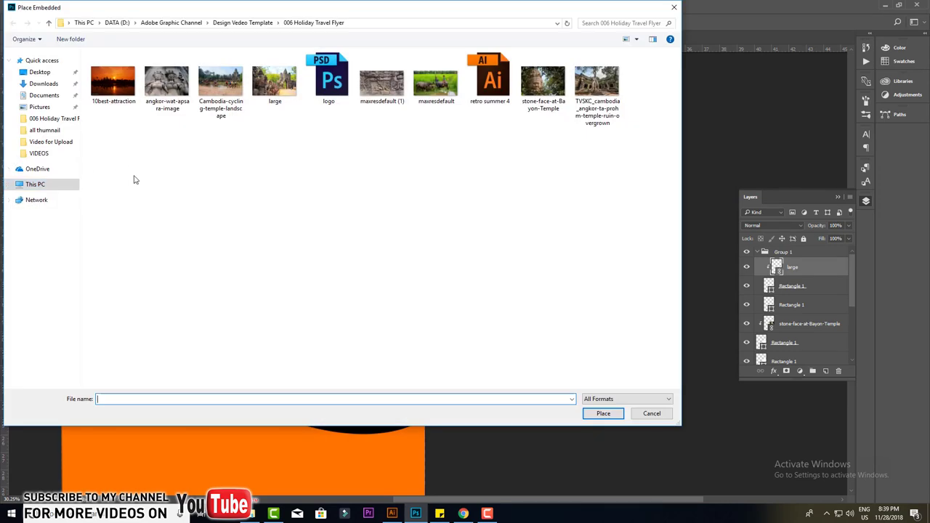
{"action": "left_click", "coordinate": [435, 82]}
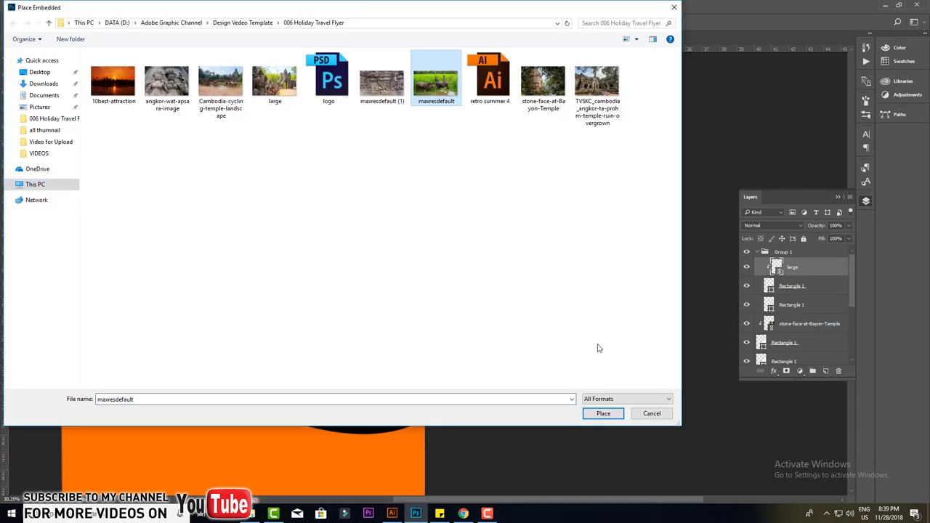
{"action": "left_click", "coordinate": [603, 413]}
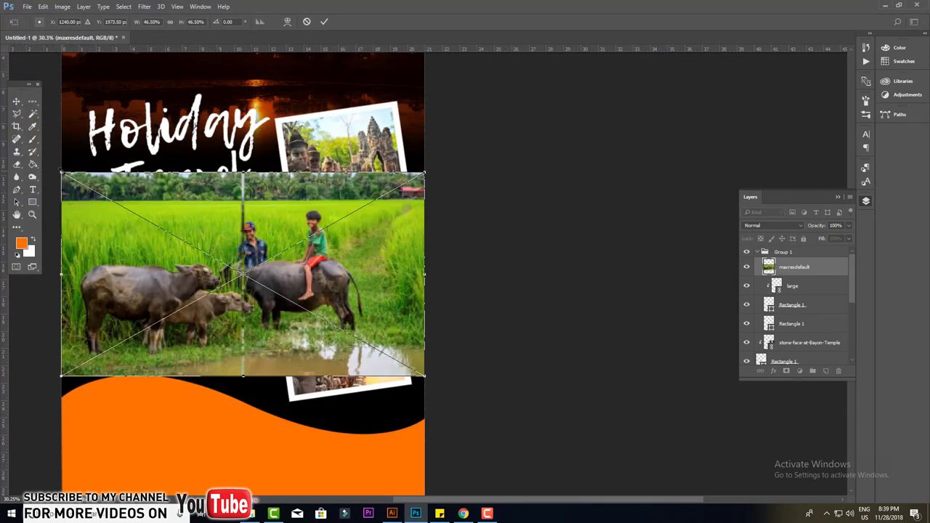
{"action": "left_click_drag", "start_coordinate": [62, 172], "coordinate": [253, 280]}
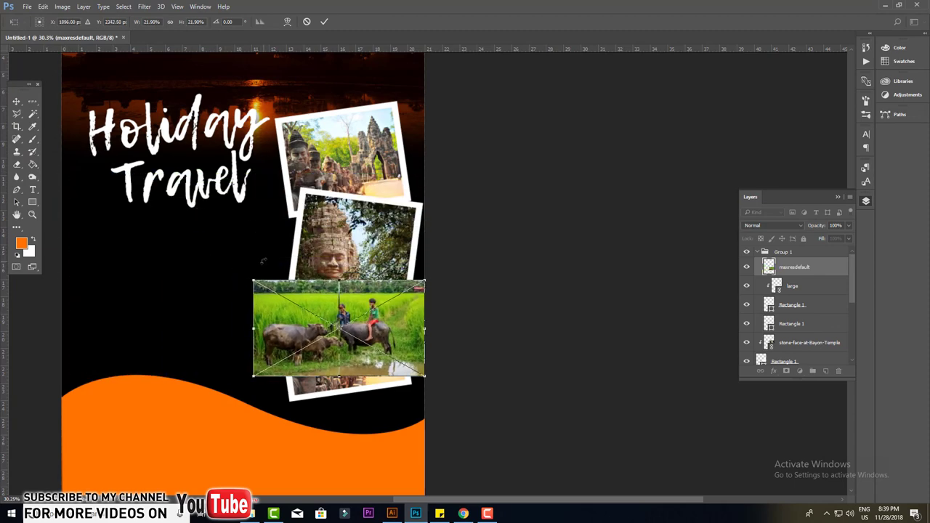
{"action": "key", "text": "Return"}
- Put the rice-field photo into the lowest frame, delete the old gate photo, and enlarge it
{"action": "scroll", "coordinate": [389, 409], "scroll_direction": "up", "scroll_amount": 3}
{"action": "scroll", "coordinate": [388, 409], "scroll_direction": "up", "scroll_amount": 2}
{"action": "left_click_drag", "start_coordinate": [380, 339], "coordinate": [382, 369]}
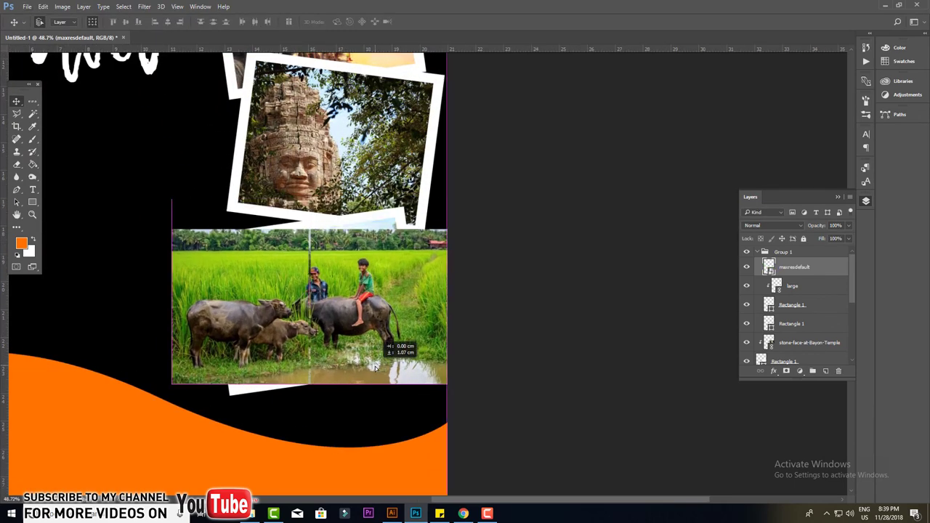
{"action": "left_click_drag", "start_coordinate": [793, 265], "coordinate": [794, 295]}
{"action": "left_click", "coordinate": [793, 267]}
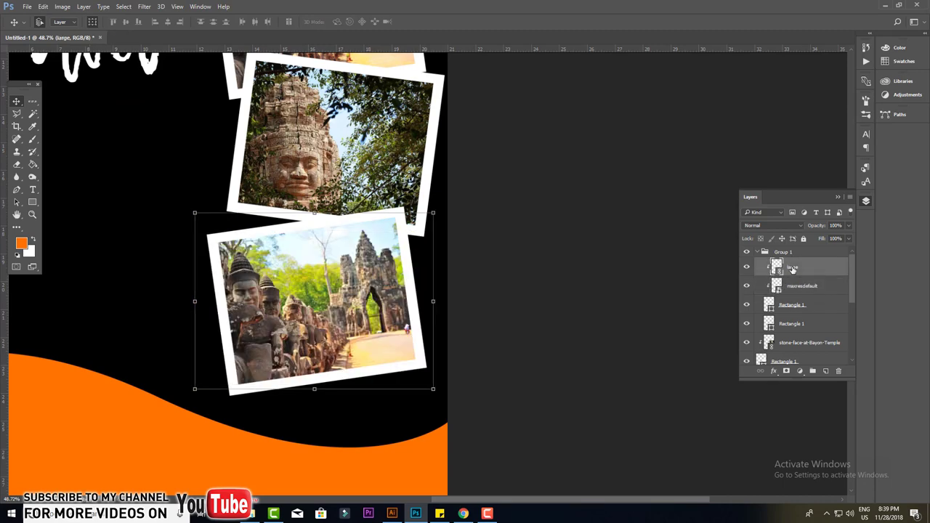
{"action": "key", "text": "Delete"}
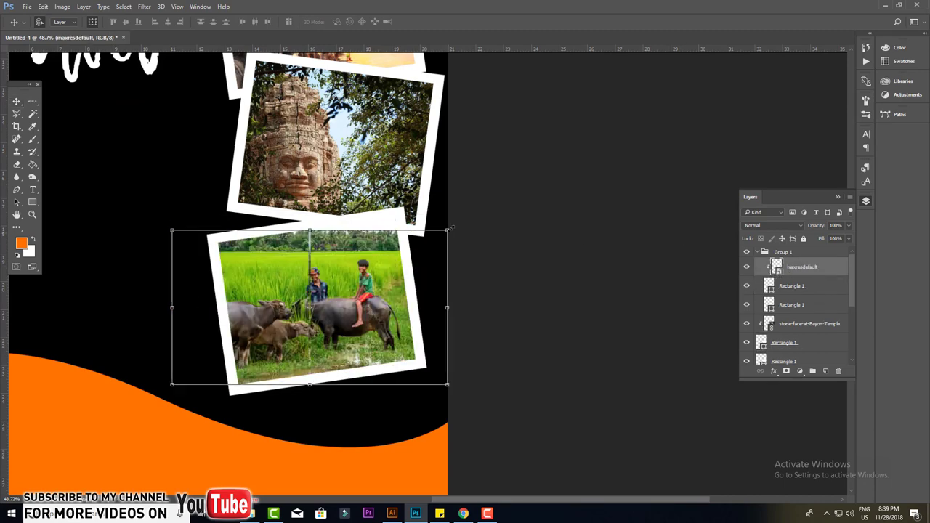
{"action": "left_click_drag", "start_coordinate": [447, 230], "coordinate": [470, 217]}
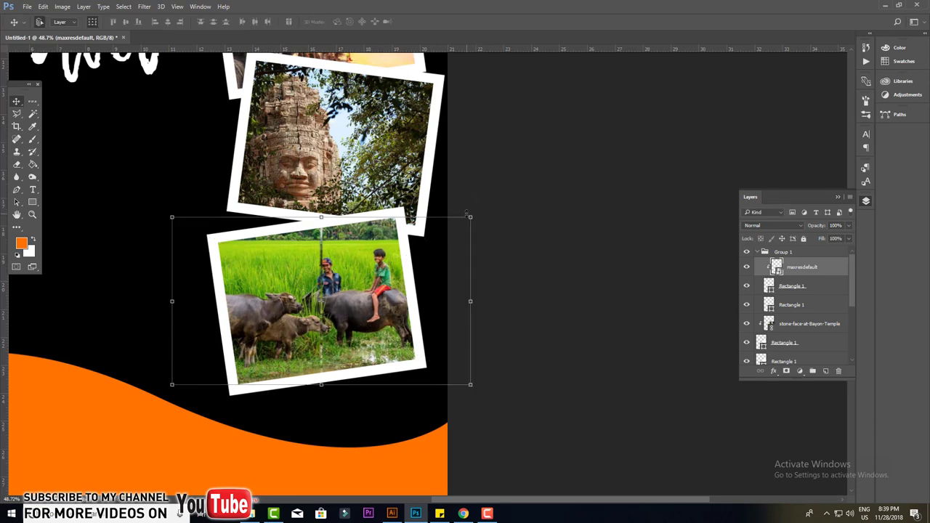
{"action": "key", "text": "Return"}
- Reposition the lower framed photo, then move all three framed photos upward together
{"action": "scroll", "coordinate": [473, 269], "scroll_direction": "up", "scroll_amount": 1}
{"action": "scroll", "coordinate": [436, 364], "scroll_direction": "up", "scroll_amount": 1}
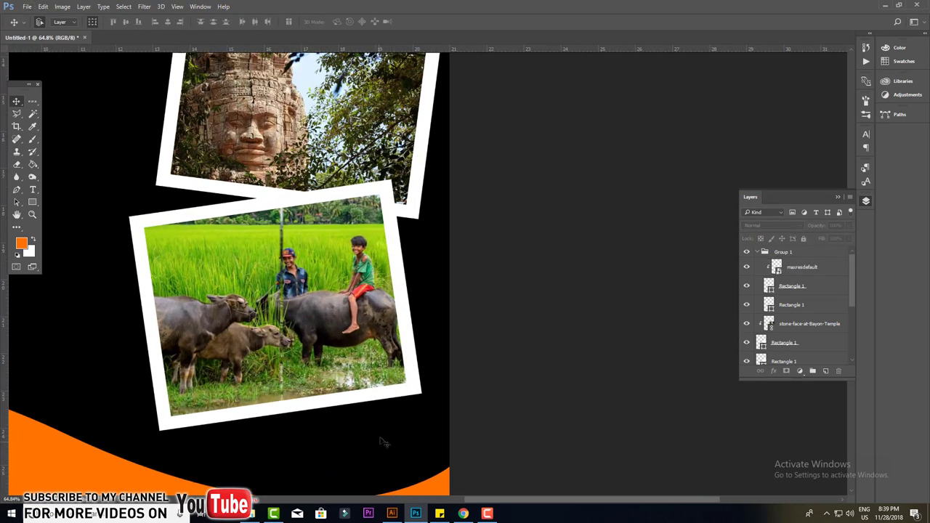
{"action": "left_click_drag", "start_coordinate": [378, 427], "coordinate": [338, 350]}
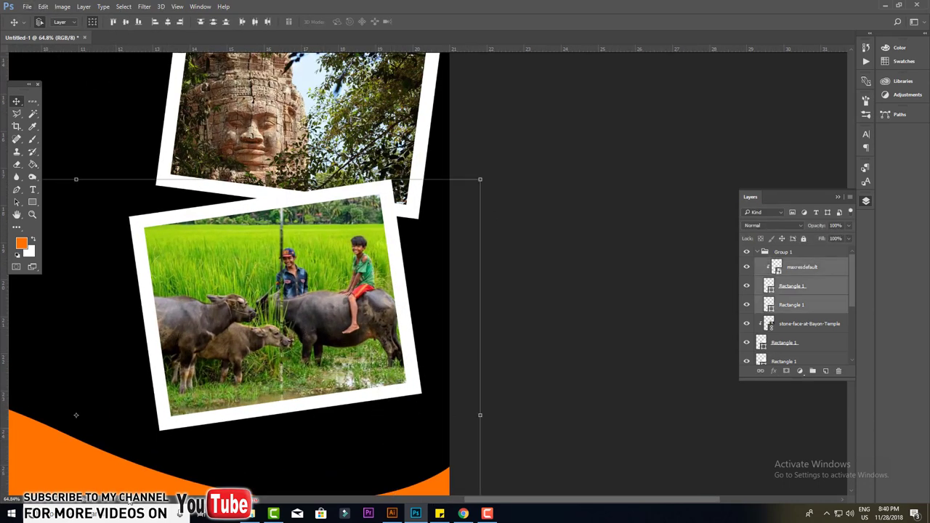
{"action": "left_click_drag", "start_coordinate": [218, 395], "coordinate": [218, 421]}
{"action": "scroll", "coordinate": [277, 324], "scroll_direction": "down", "scroll_amount": 2}
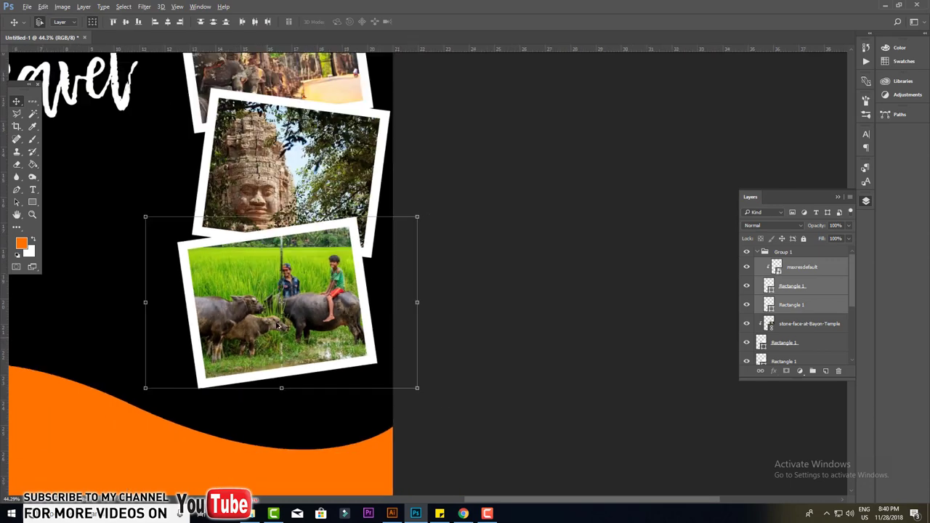
{"action": "scroll", "coordinate": [280, 325], "scroll_direction": "down", "scroll_amount": 2}
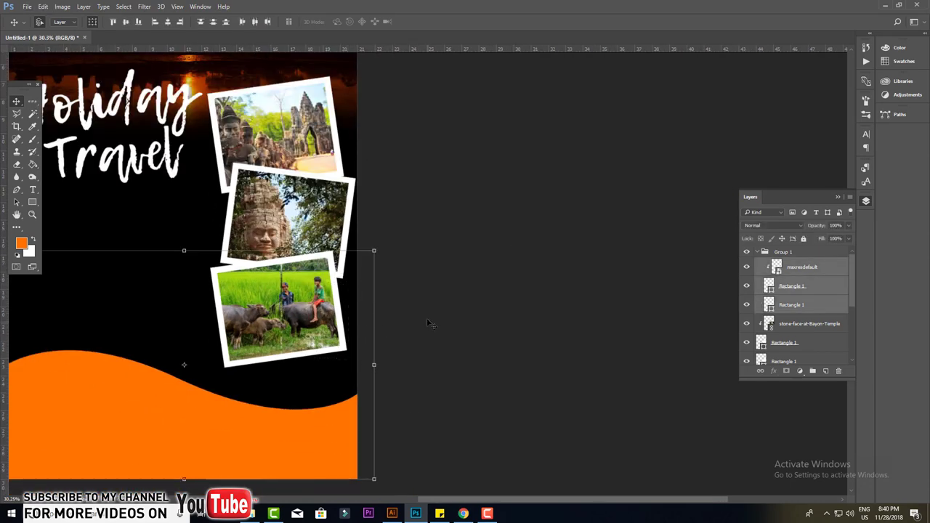
{"action": "left_click_drag", "start_coordinate": [429, 323], "coordinate": [224, 247]}
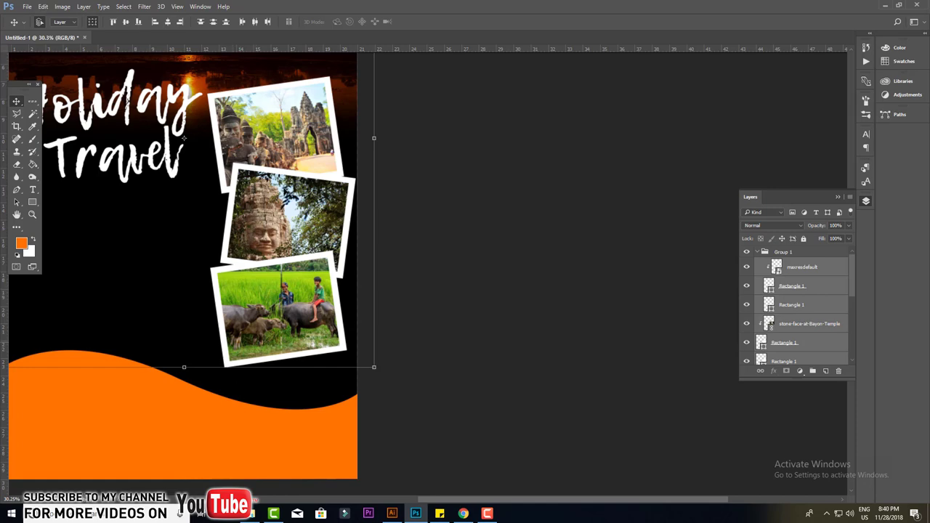
{"action": "scroll", "coordinate": [332, 239], "scroll_direction": "up", "scroll_amount": 3}
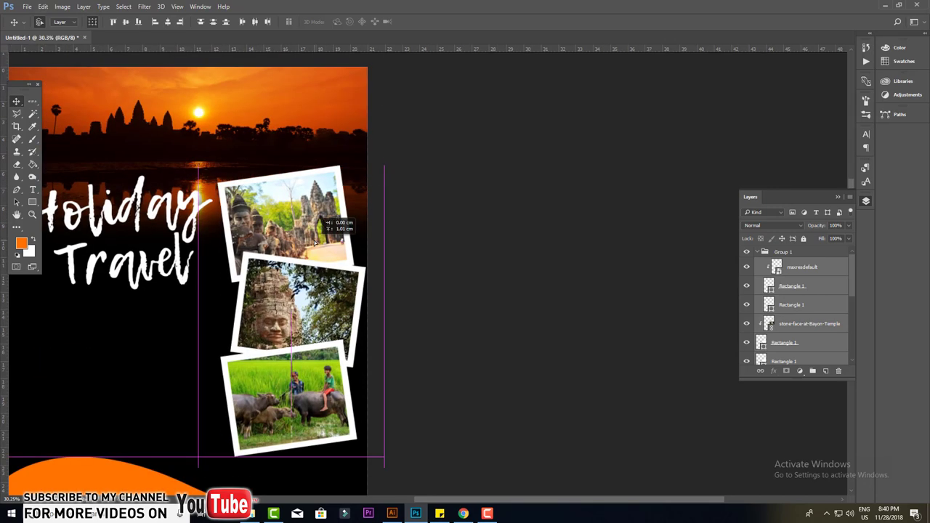
{"action": "left_click_drag", "start_coordinate": [332, 262], "coordinate": [333, 237]}
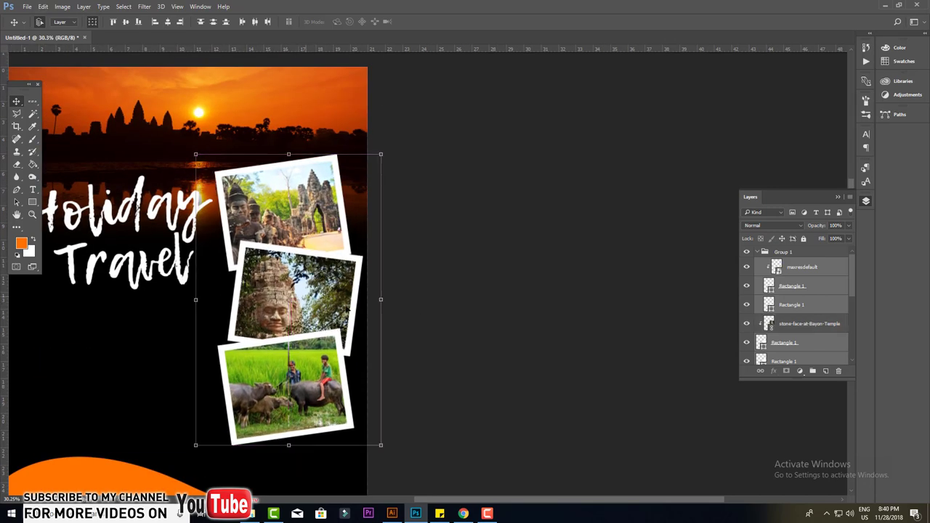
- Nudge the middle stone-face photo slightly left and down
{"action": "left_click", "coordinate": [407, 320]}
{"action": "left_click_drag", "start_coordinate": [399, 320], "coordinate": [532, 261]}
{"action": "left_click", "coordinate": [480, 218]}
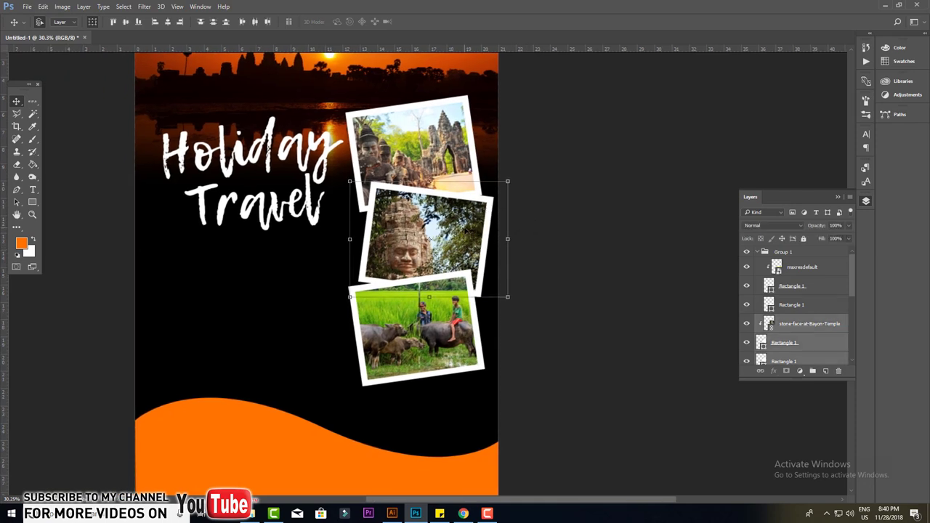
{"action": "left_click_drag", "start_coordinate": [481, 216], "coordinate": [463, 228]}
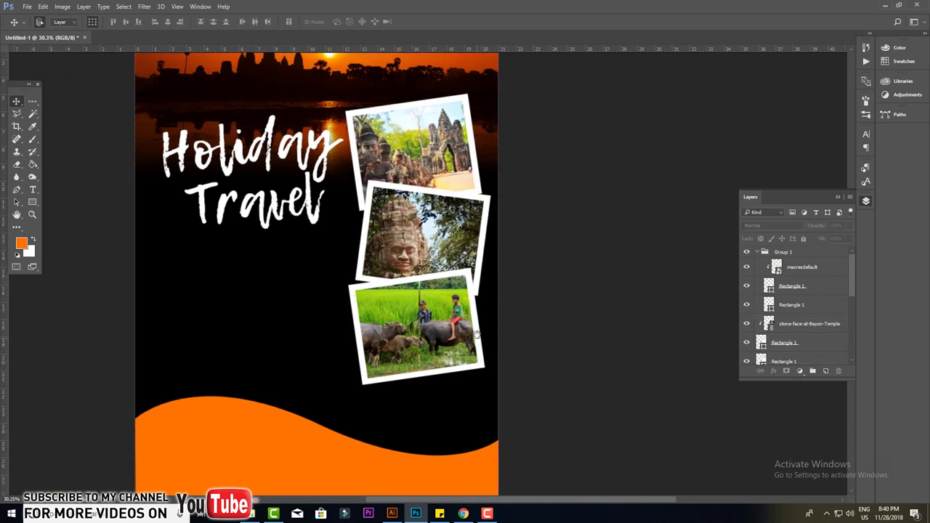
- Copy the buffalo photo further down, tilted about 20 degrees over the orange wave
{"action": "scroll", "coordinate": [461, 276], "scroll_direction": "down", "scroll_amount": 3}
{"action": "left_click_drag", "start_coordinate": [445, 365], "coordinate": [385, 336]}
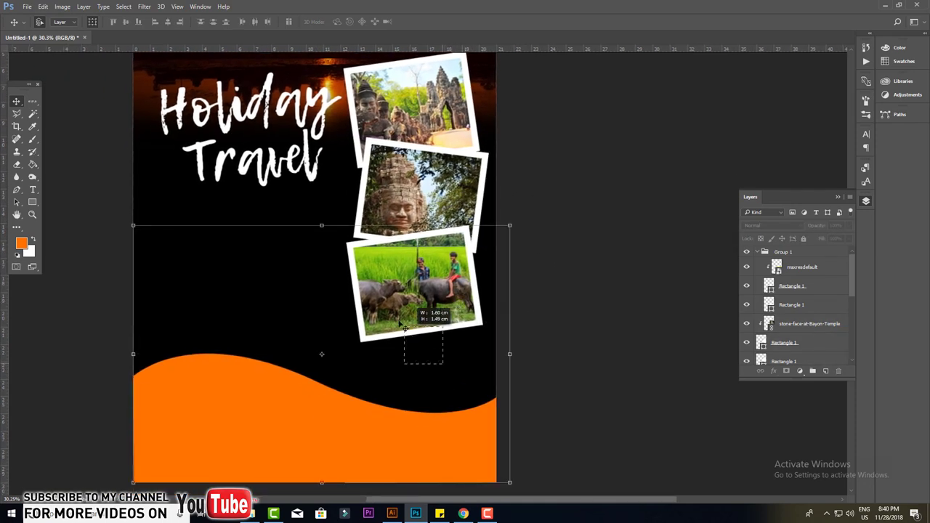
{"action": "left_click", "coordinate": [327, 403]}
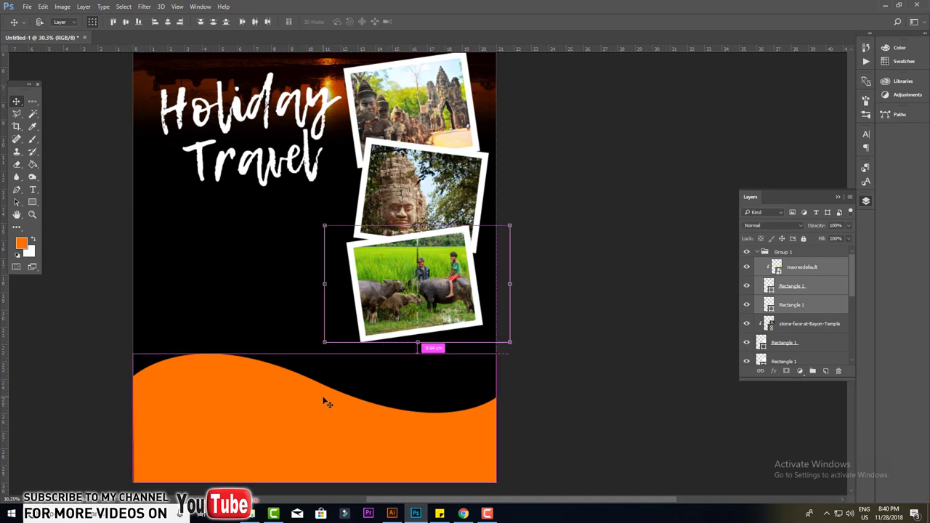
{"action": "left_click_drag", "start_coordinate": [431, 282], "coordinate": [431, 357]}
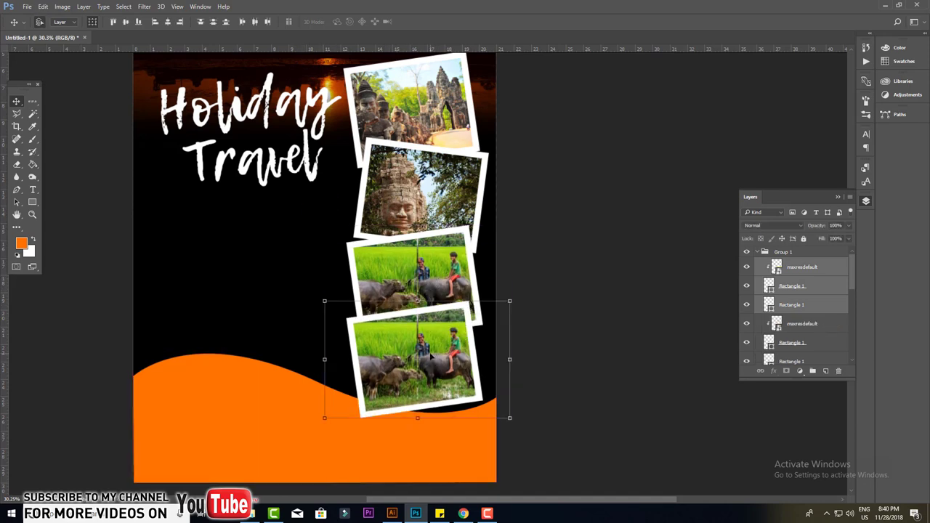
{"action": "left_click_drag", "start_coordinate": [514, 424], "coordinate": [489, 451]}
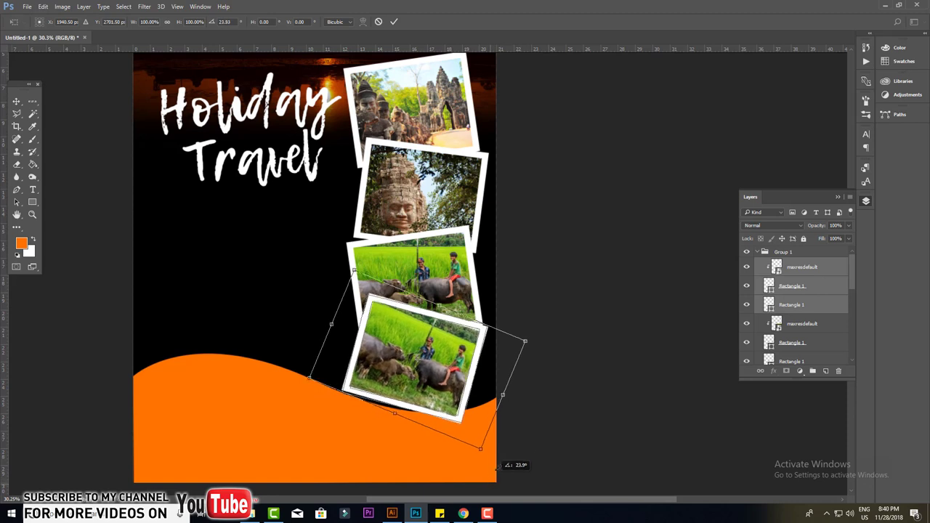
{"action": "left_click_drag", "start_coordinate": [426, 392], "coordinate": [425, 410]}
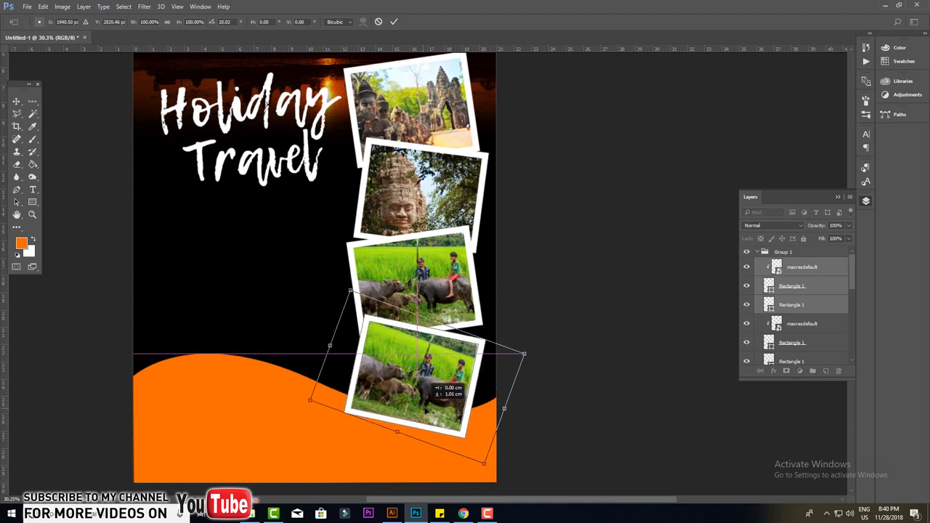
{"action": "key", "text": "Return"}
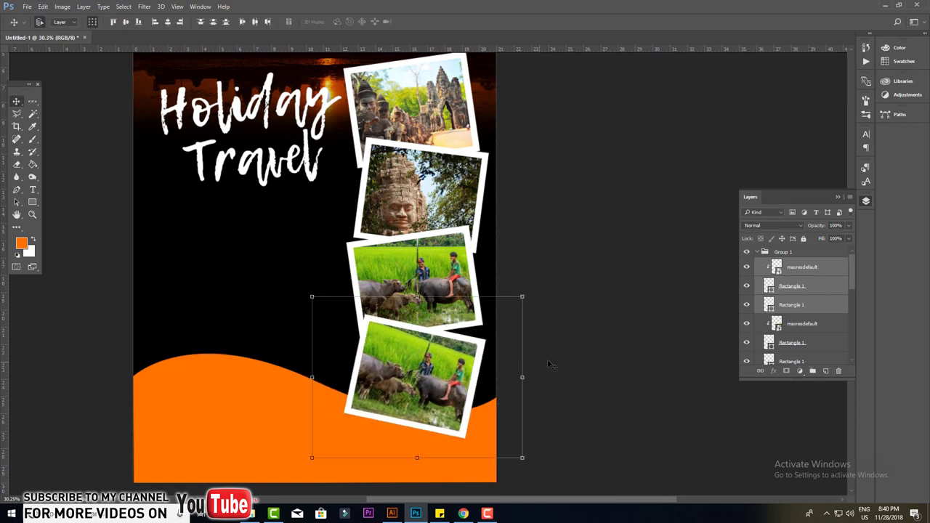
- Scale the selected photo column up to about 102%
{"action": "left_click", "coordinate": [296, 422], "text": "shift"}
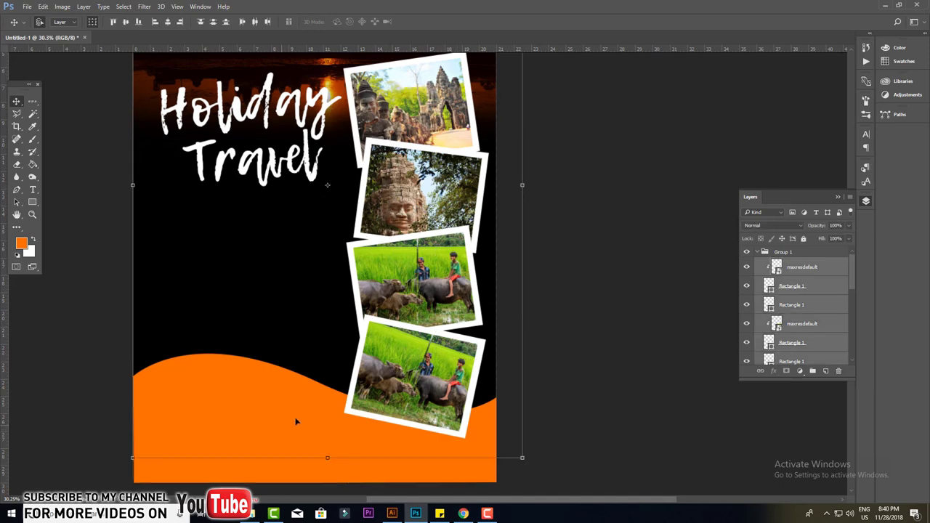
{"action": "left_click", "coordinate": [218, 82], "text": "shift"}
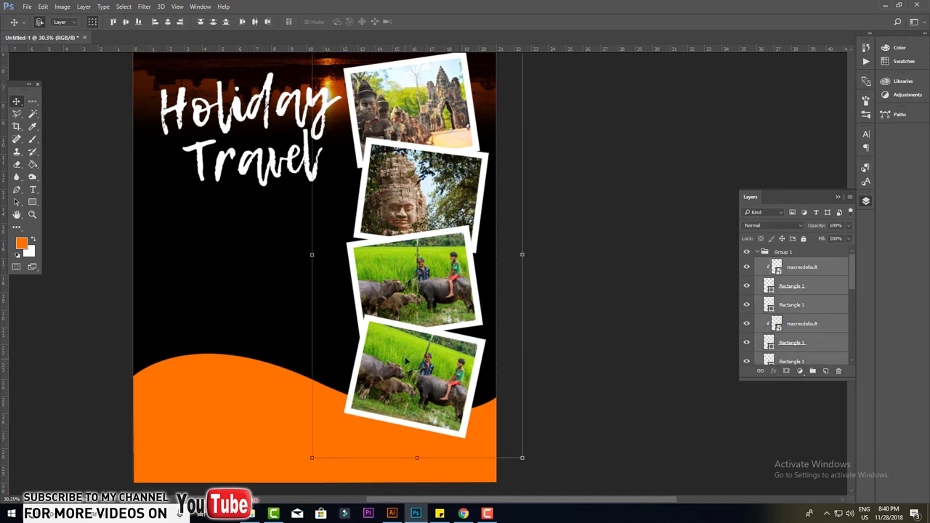
{"action": "key", "text": "ctrl+t"}
{"action": "left_click_drag", "start_coordinate": [312, 458], "coordinate": [296, 495]}
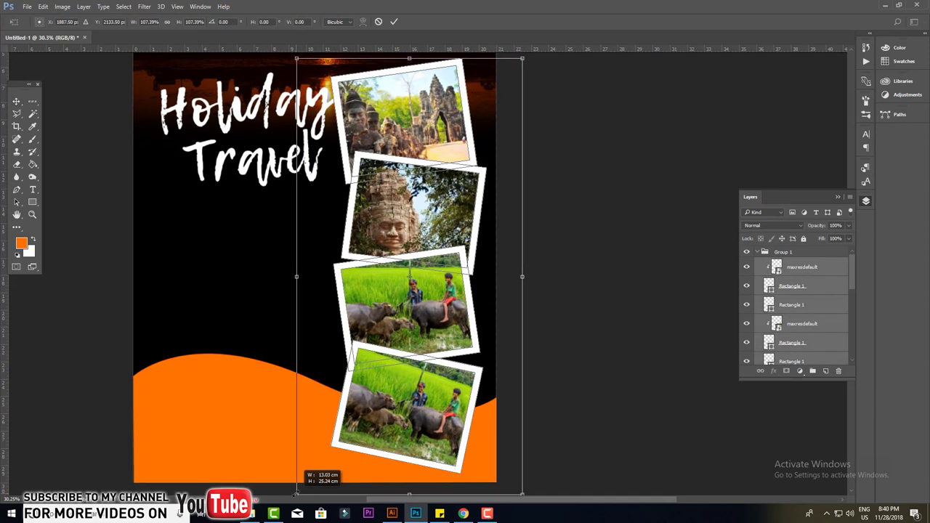
{"action": "left_click_drag", "start_coordinate": [525, 58], "coordinate": [504, 107]}
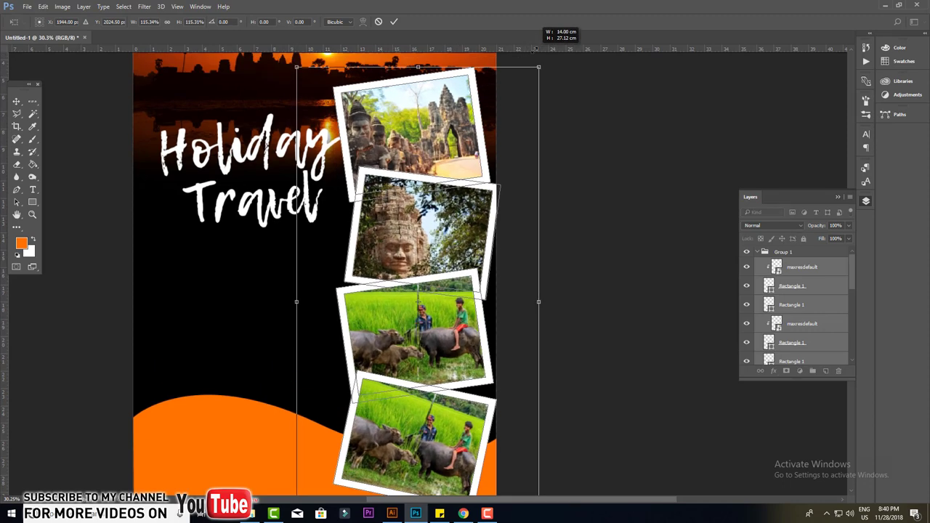
{"action": "left_click_drag", "start_coordinate": [297, 120], "coordinate": [317, 161]}
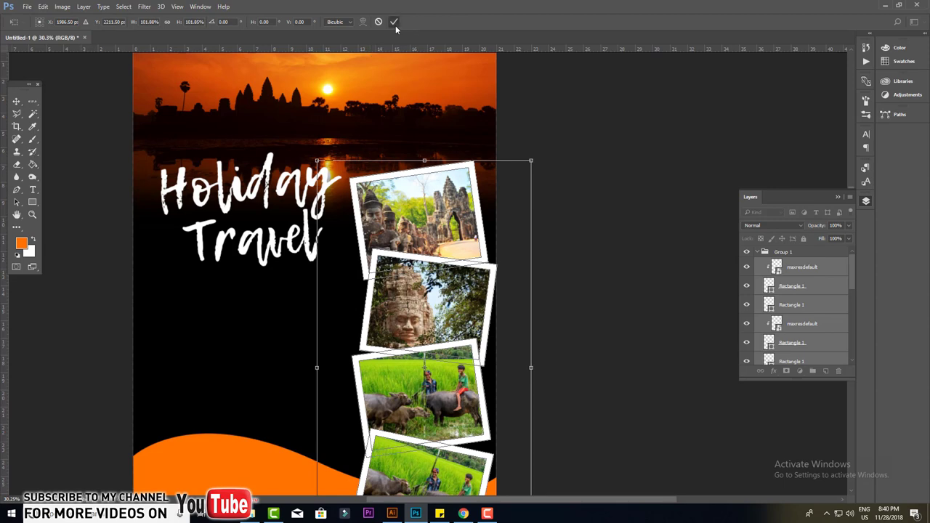
{"action": "left_click", "coordinate": [394, 22]}
- Select the bottom buffalo photo copy to prepare for replacing its picture
{"action": "scroll", "coordinate": [542, 177], "scroll_direction": "down", "scroll_amount": 3}
{"action": "left_click", "coordinate": [407, 306]}
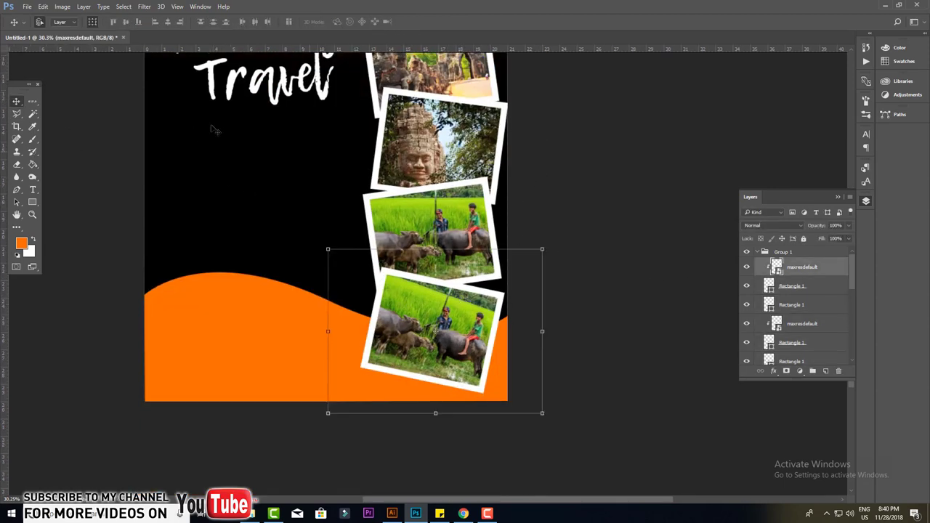
{"action": "left_click", "coordinate": [25, 7]}
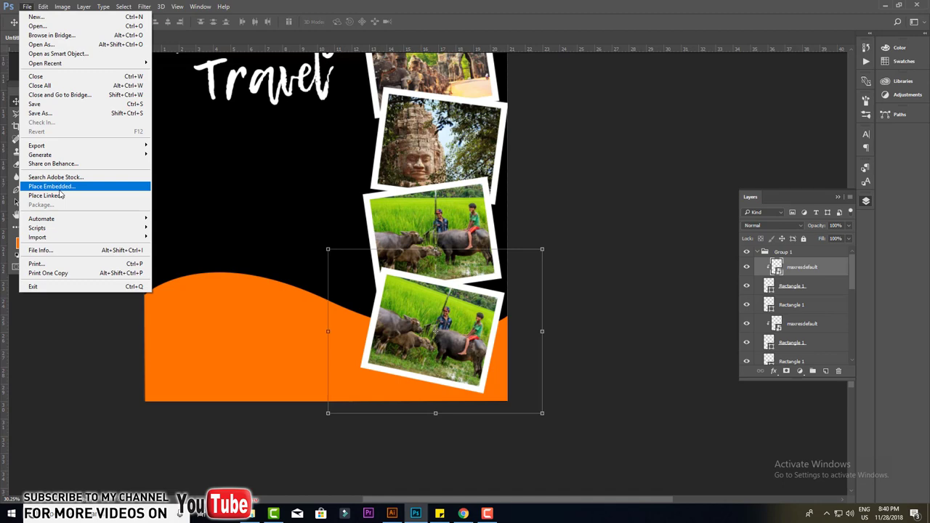
- Place the embedded Cambodia-cycling-temple-landscape image, scaled and moved over the bottom frame
{"action": "left_click", "coordinate": [61, 189]}
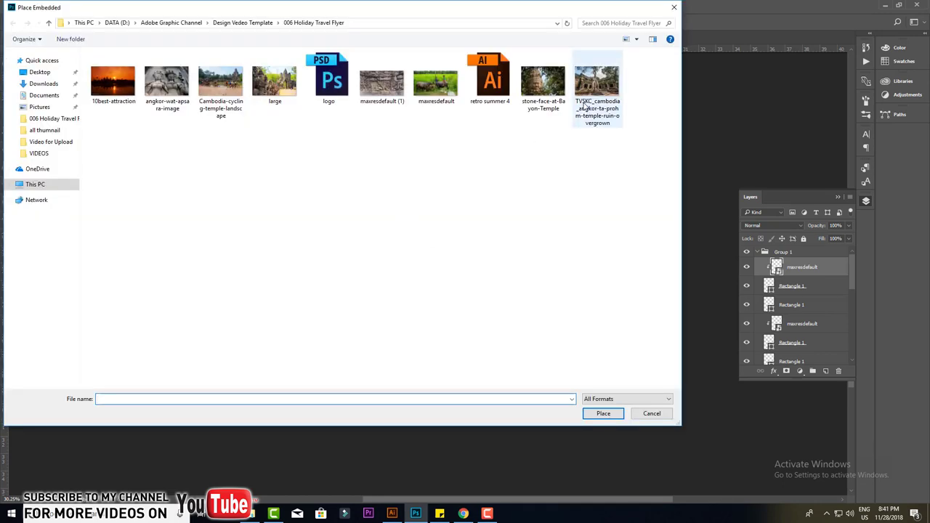
{"action": "left_click", "coordinate": [220, 82]}
{"action": "left_click", "coordinate": [585, 414]}
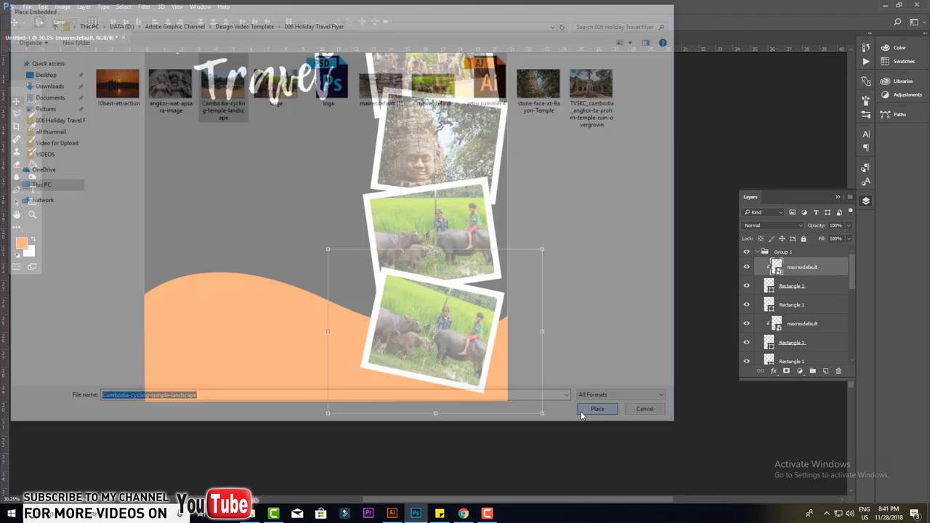
{"action": "left_click_drag", "start_coordinate": [145, 107], "coordinate": [331, 233]}
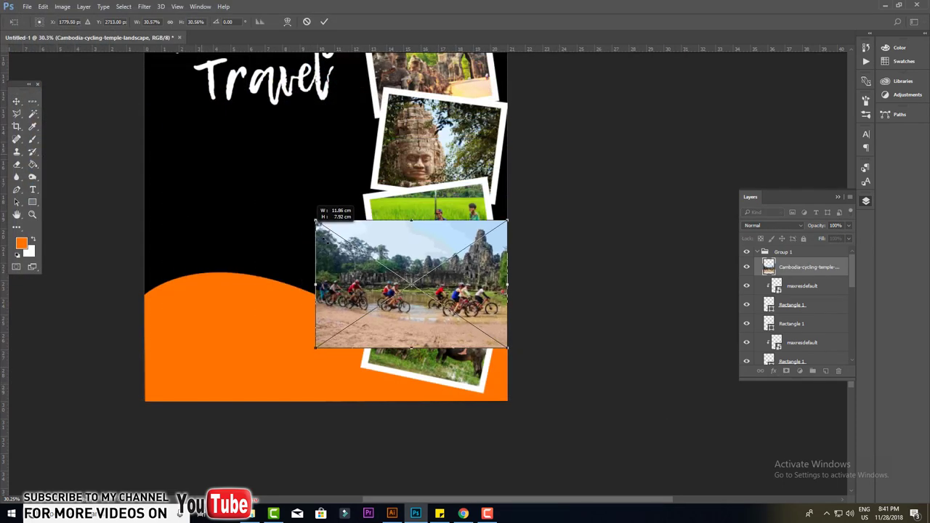
{"action": "left_click_drag", "start_coordinate": [451, 314], "coordinate": [458, 357]}
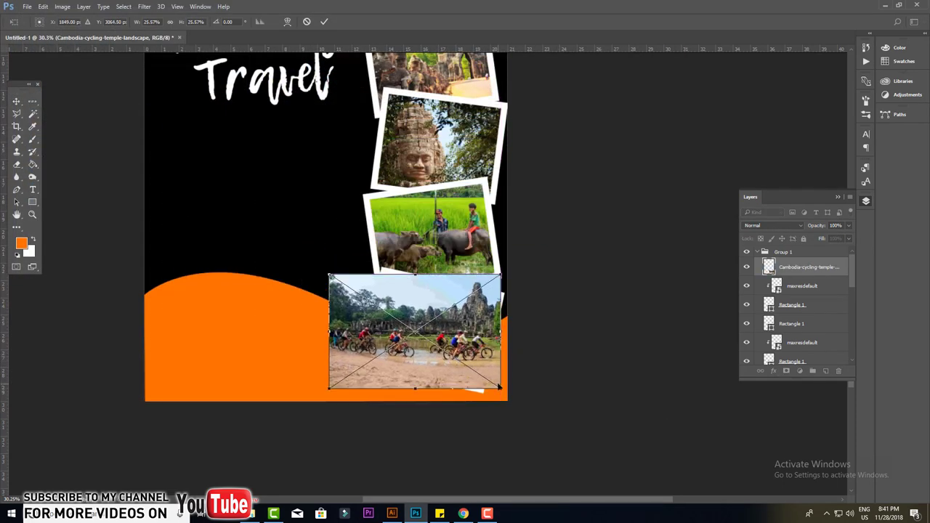
{"action": "key", "text": "Return"}
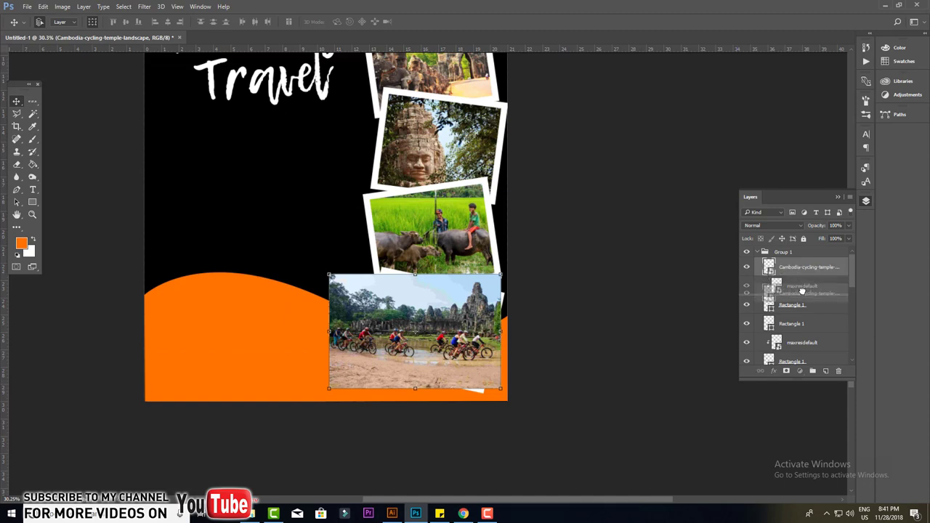
- Restack the cycling picture into the bottom frame, remove the old buffalo photo, and nudge it
{"action": "left_click_drag", "start_coordinate": [802, 286], "coordinate": [794, 269]}
{"action": "key", "text": "ctrl+z"}
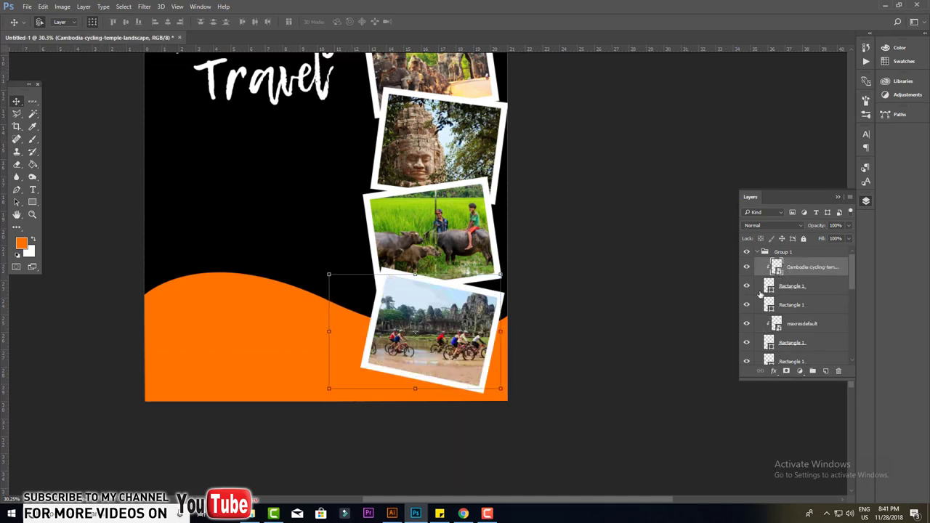
{"action": "scroll", "coordinate": [522, 356], "scroll_direction": "up", "scroll_amount": 1, "text": "alt"}
{"action": "scroll", "coordinate": [522, 356], "scroll_direction": "up", "scroll_amount": 1, "text": "alt"}
{"action": "left_click_drag", "start_coordinate": [399, 316], "coordinate": [404, 316]}
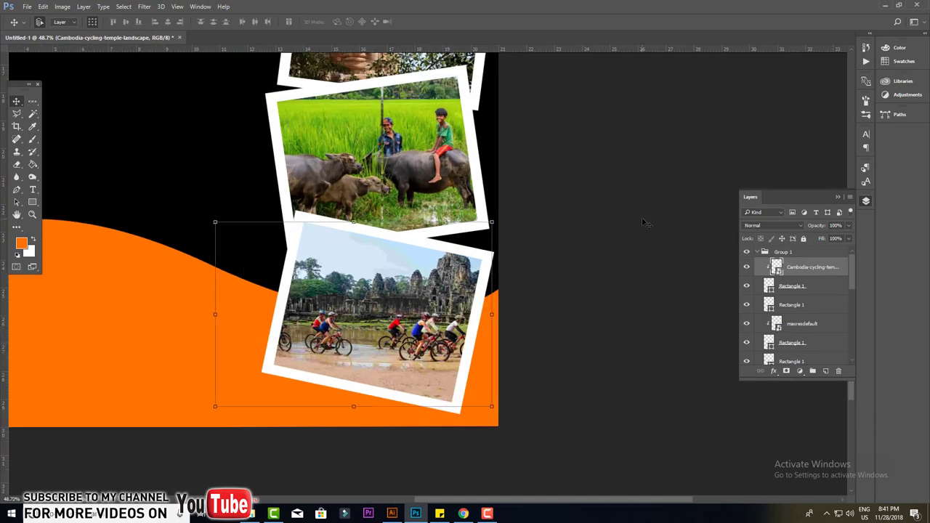
{"action": "scroll", "coordinate": [411, 279], "scroll_direction": "down", "scroll_amount": 1, "text": "alt"}
{"action": "scroll", "coordinate": [411, 279], "scroll_direction": "down", "scroll_amount": 1, "text": "alt"}
- Open the logo.psd file
{"action": "left_click", "coordinate": [27, 7]}
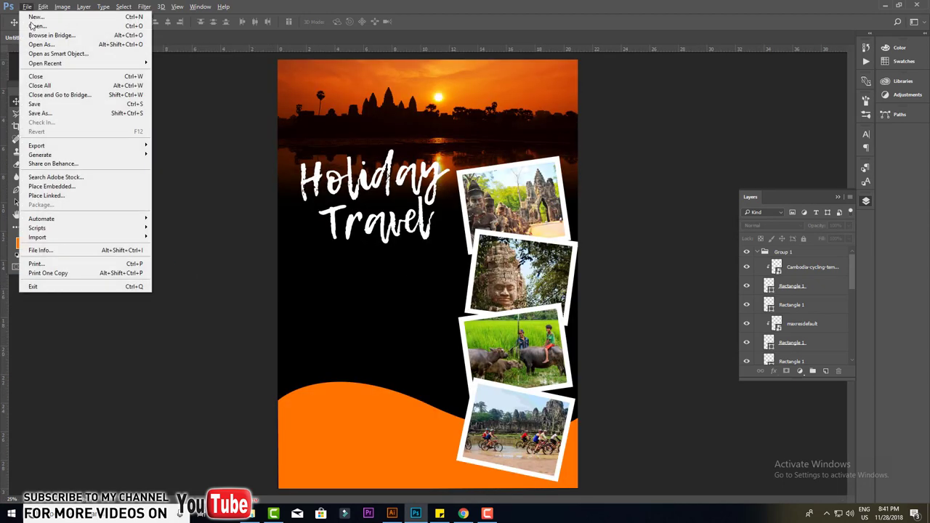
{"action": "left_click", "coordinate": [36, 26]}
{"action": "left_click", "coordinate": [329, 79]}
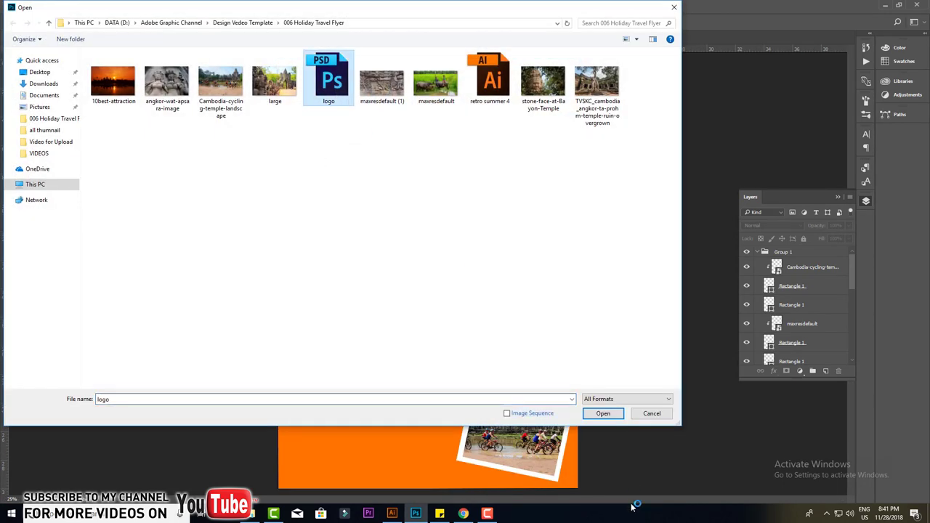
{"action": "left_click", "coordinate": [612, 419]}
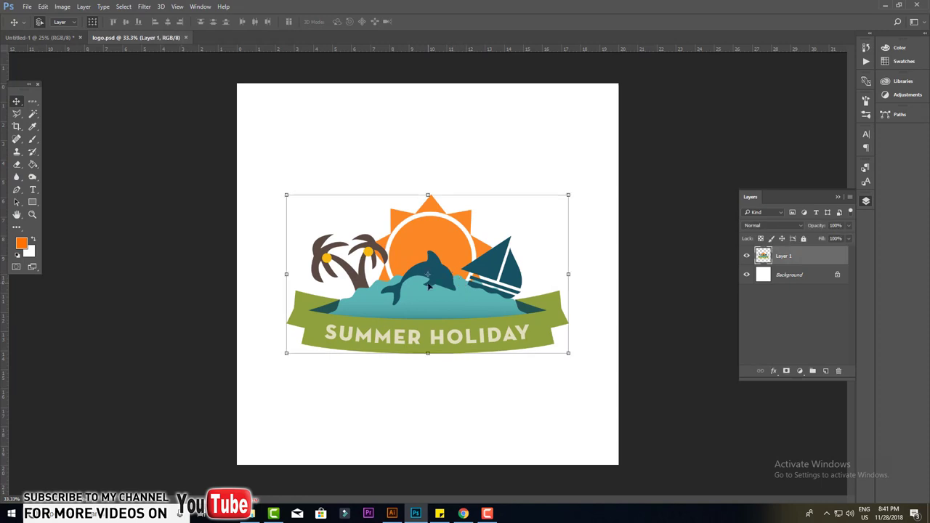
- Bring the logo layer into the flyer, scale it under half size, and place it on the lower-left orange wave
{"action": "mouse_move", "coordinate": [432, 239]}
{"action": "left_mouse_down"}
{"action": "mouse_move", "coordinate": [175, 91]}
{"action": "mouse_move", "coordinate": [415, 453]}
{"action": "left_mouse_up"}
{"action": "left_click_drag", "start_coordinate": [450, 420], "coordinate": [392, 450]}
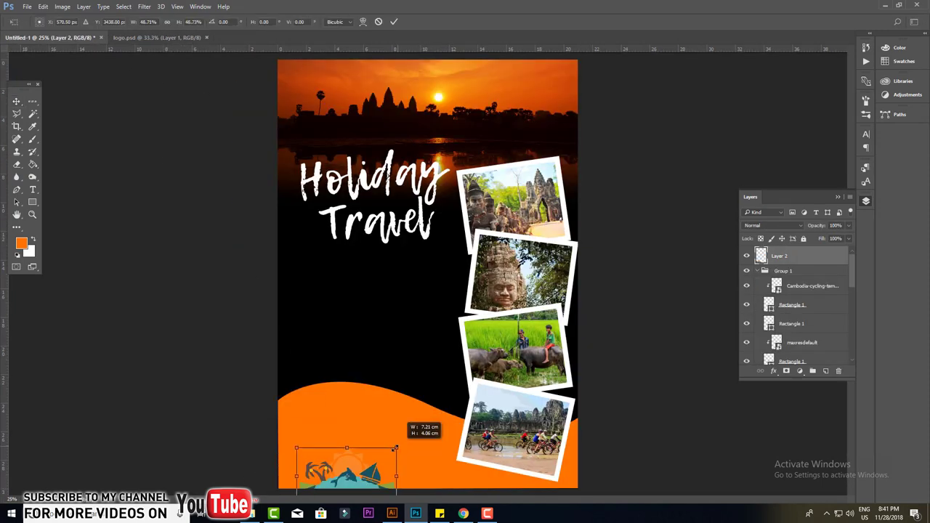
{"action": "left_click_drag", "start_coordinate": [347, 470], "coordinate": [348, 436]}
{"action": "key", "text": "Return"}
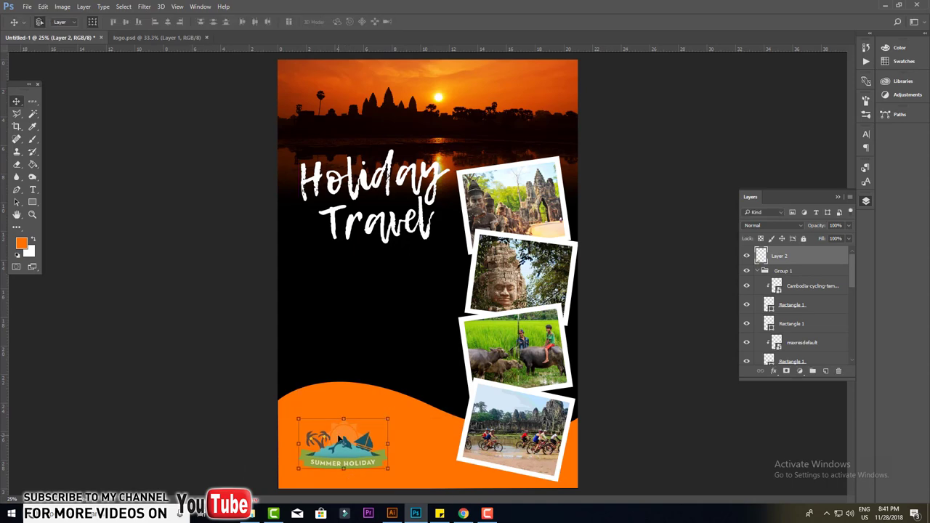
{"action": "scroll", "coordinate": [387, 405], "scroll_direction": "up", "scroll_amount": 1}
{"action": "scroll", "coordinate": [387, 406], "scroll_direction": "up", "scroll_amount": 3}
{"action": "scroll", "coordinate": [353, 415], "scroll_direction": "up", "scroll_amount": 3}
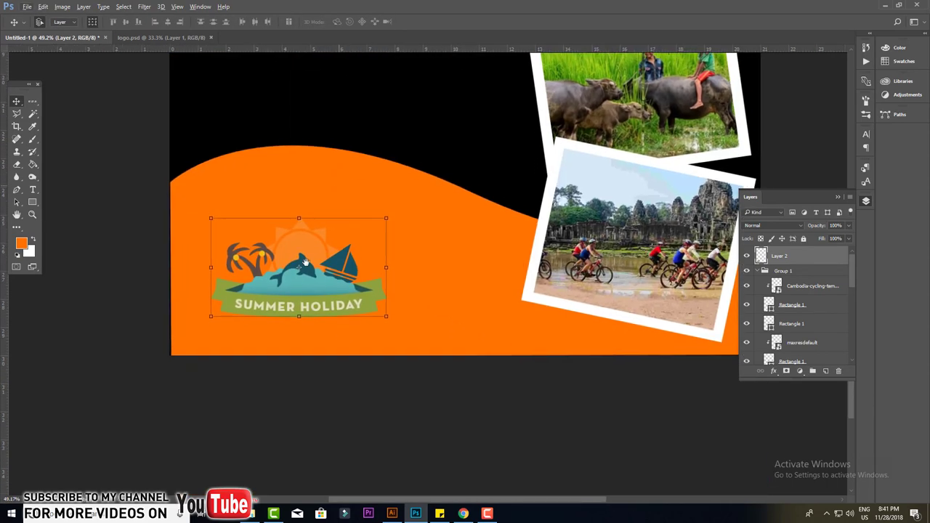
{"action": "scroll", "coordinate": [305, 305], "scroll_direction": "up", "scroll_amount": 2}
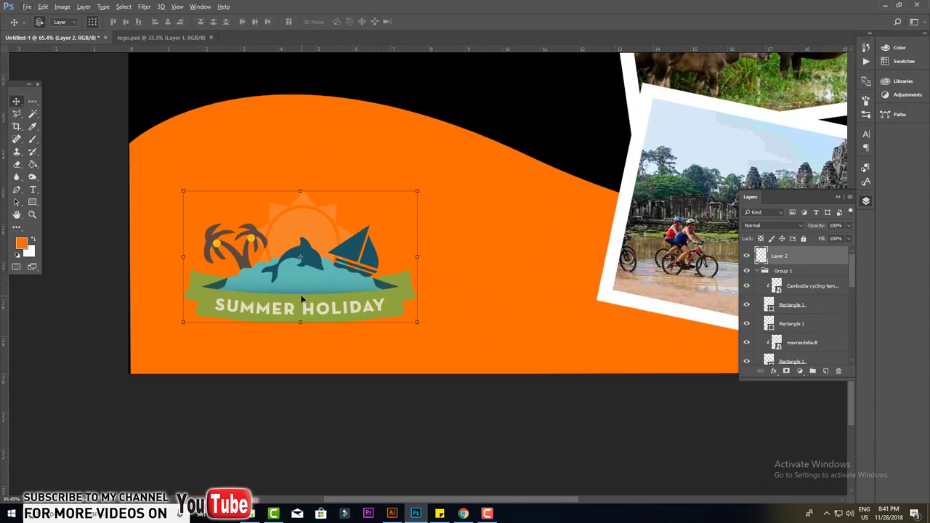
- Add a drop shadow to the logo at 54% opacity and 13 px distance
{"action": "left_click", "coordinate": [773, 371]}
{"action": "left_click", "coordinate": [792, 494]}
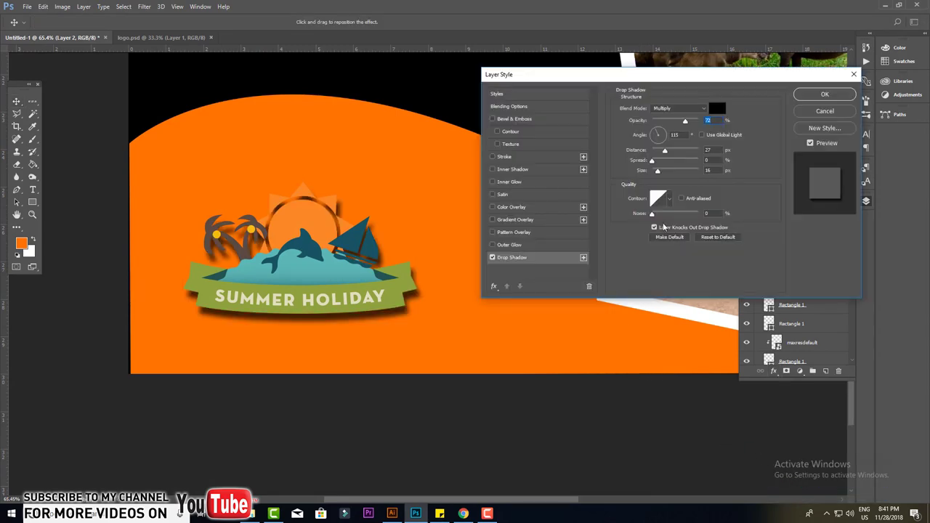
{"action": "left_click_drag", "start_coordinate": [685, 122], "coordinate": [678, 123]}
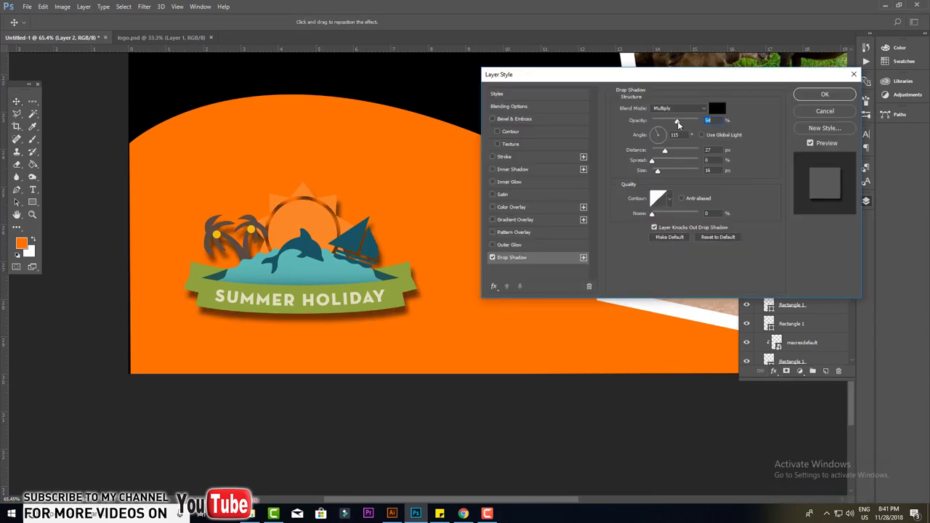
{"action": "left_click_drag", "start_coordinate": [666, 151], "coordinate": [658, 150]}
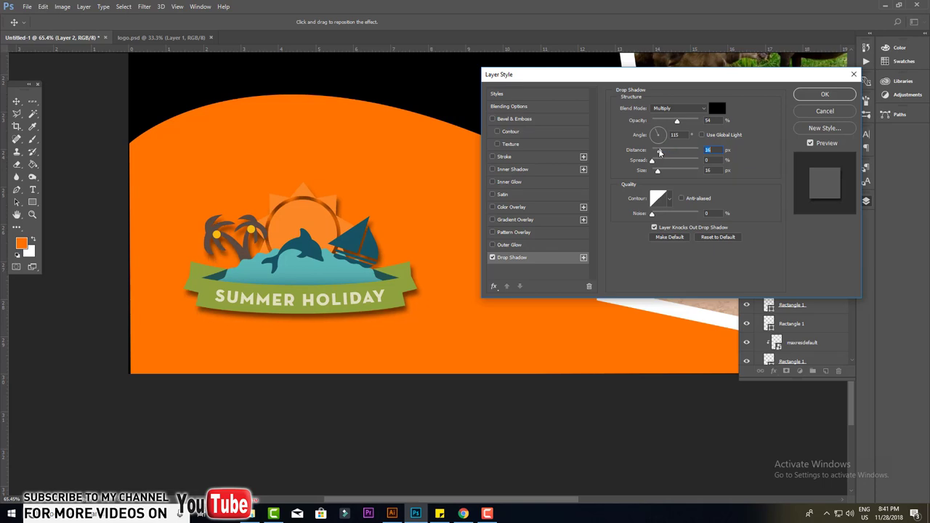
- Add a white (#ffffff) outer glow to the logo
{"action": "left_click", "coordinate": [508, 244]}
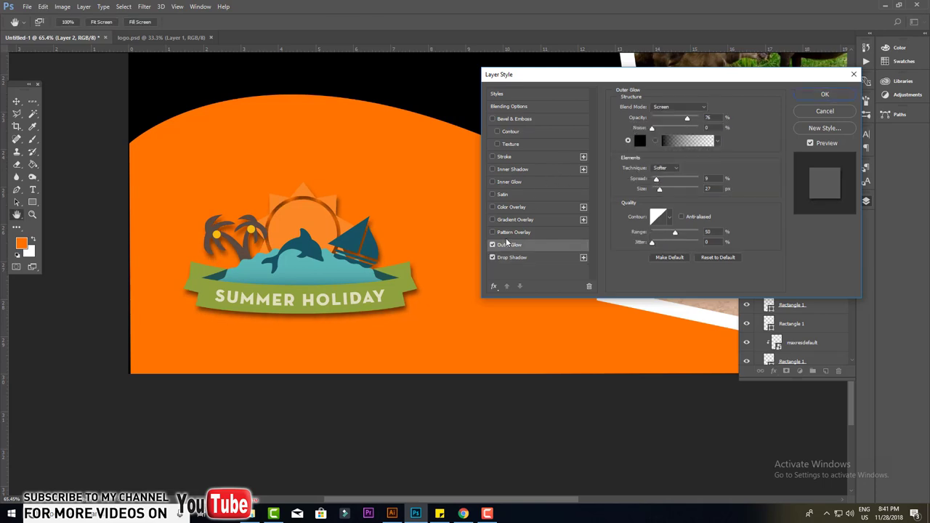
{"action": "left_click", "coordinate": [638, 141]}
{"action": "type", "text": "ffffff"}
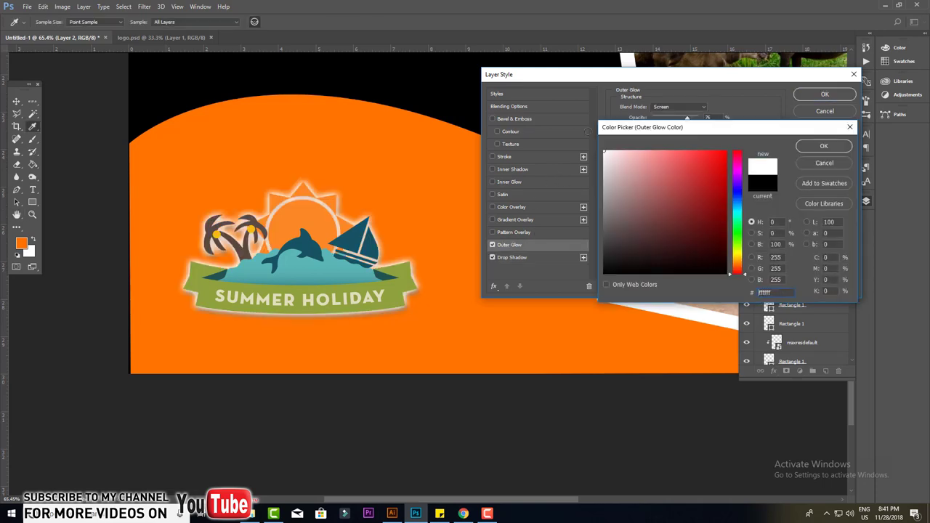
{"action": "left_click", "coordinate": [804, 149]}
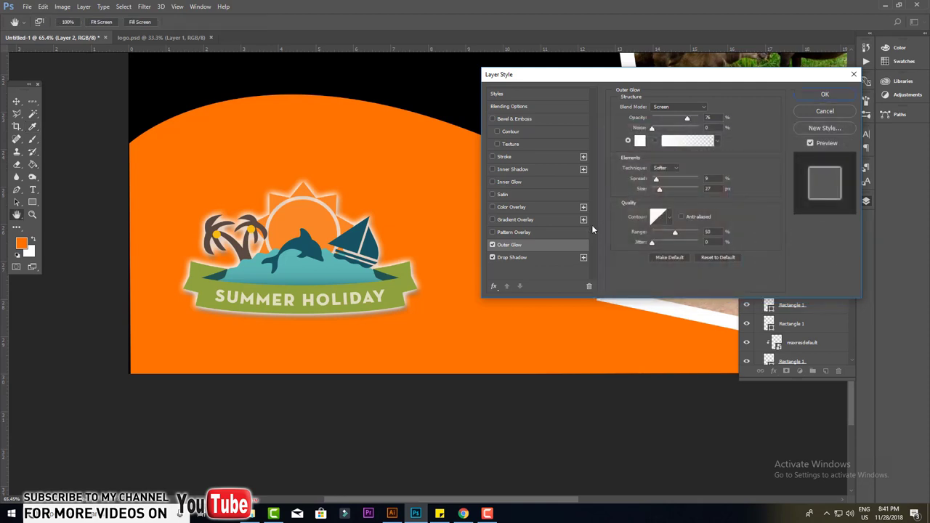
- Push the drop shadow farther, to about 22 px, and apply the effects
{"action": "left_click", "coordinate": [518, 257]}
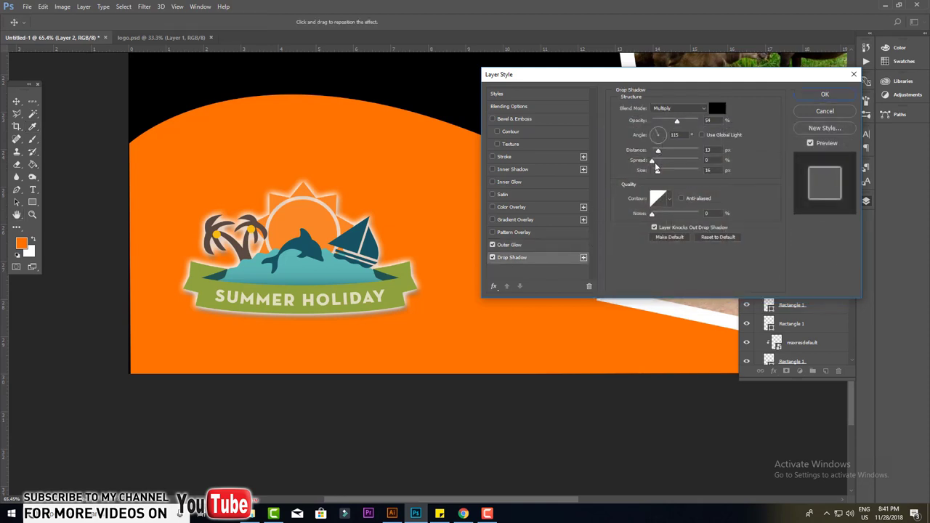
{"action": "left_click_drag", "start_coordinate": [661, 157], "coordinate": [657, 171]}
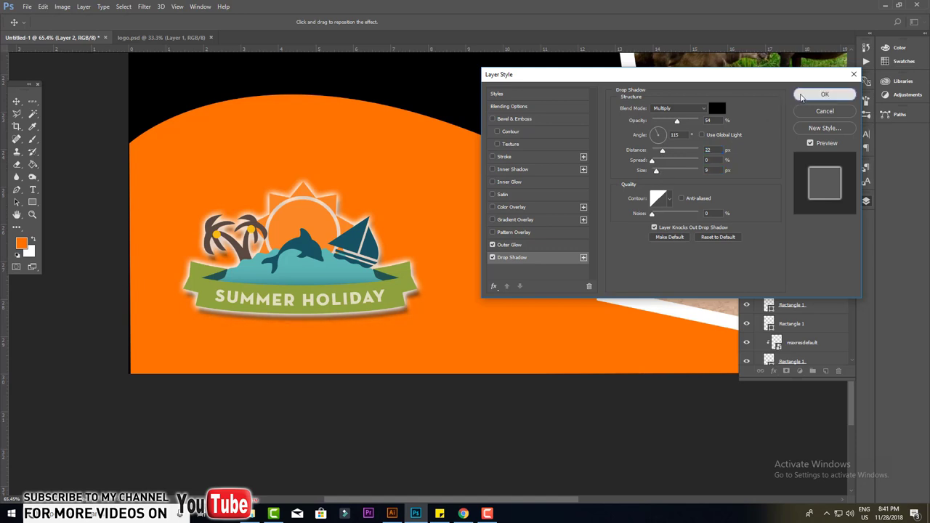
{"action": "left_click", "coordinate": [802, 97]}
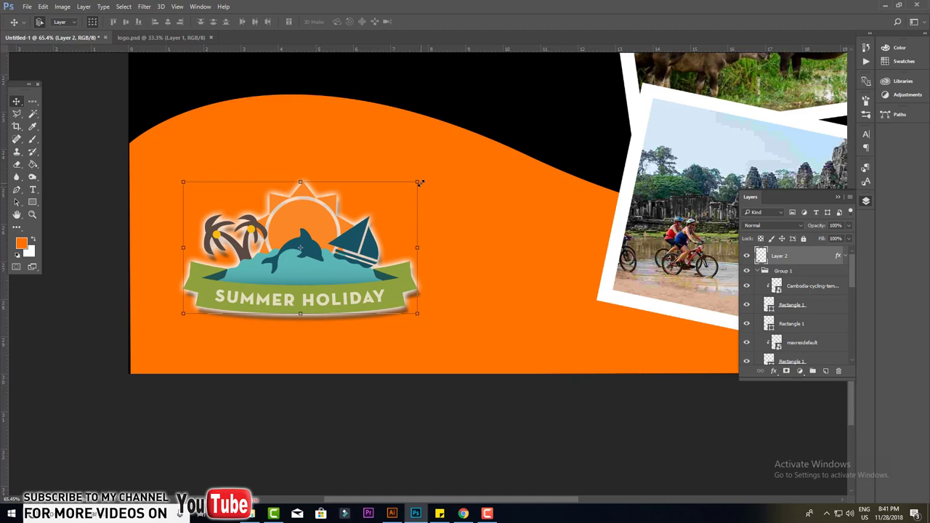
- Shrink the Summer Holiday logo and shift it further left on the orange wave
{"action": "left_click_drag", "start_coordinate": [420, 183], "coordinate": [359, 204]}
{"action": "key", "text": "Return"}
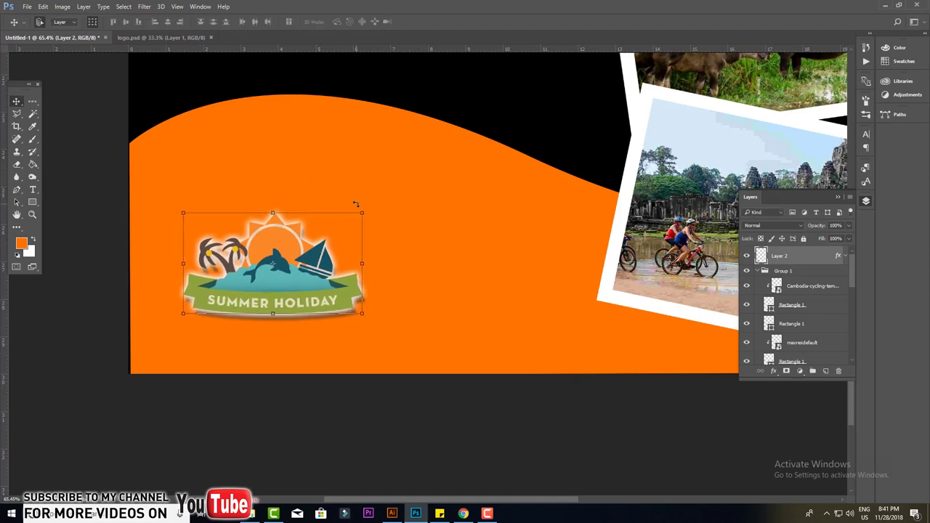
{"action": "scroll", "coordinate": [316, 255], "scroll_direction": "up", "scroll_amount": 2}
{"action": "left_click_drag", "start_coordinate": [301, 289], "coordinate": [271, 289]}
{"action": "scroll", "coordinate": [271, 288], "scroll_direction": "down", "scroll_amount": 2}
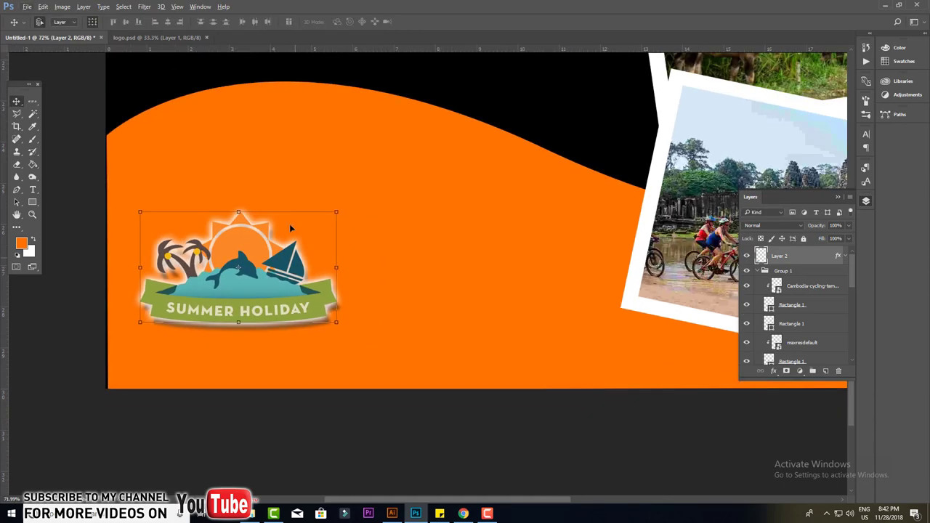
{"action": "left_click", "coordinate": [235, 191]}
{"action": "left_click_drag", "start_coordinate": [106, 237], "coordinate": [104, 236]}
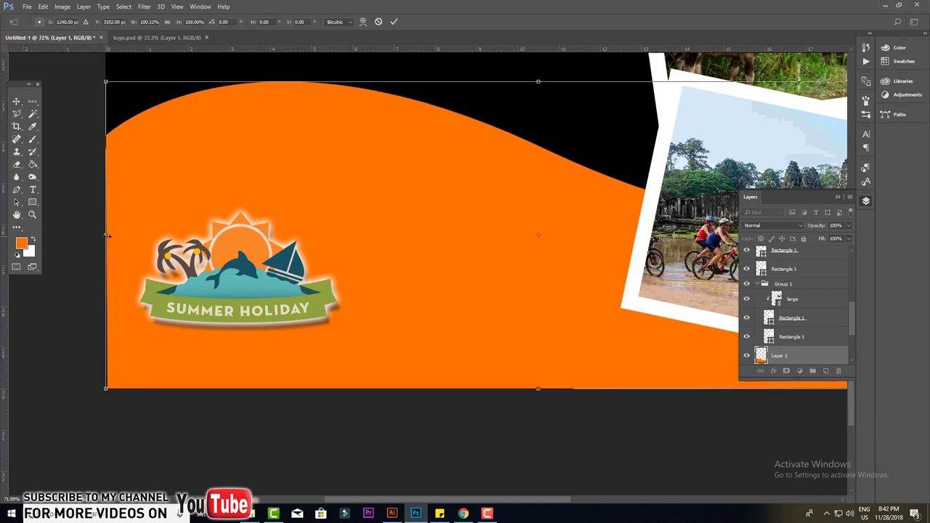
{"action": "left_click", "coordinate": [85, 272]}
- Type the BOOK NOW headline in Bebas Regular near the wave's top centre
{"action": "key", "text": "t"}
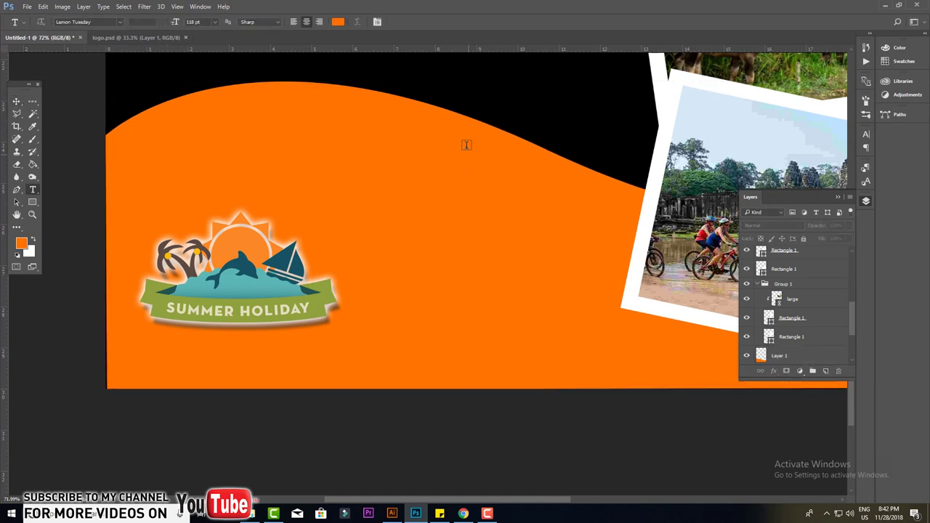
{"action": "left_click", "coordinate": [393, 191]}
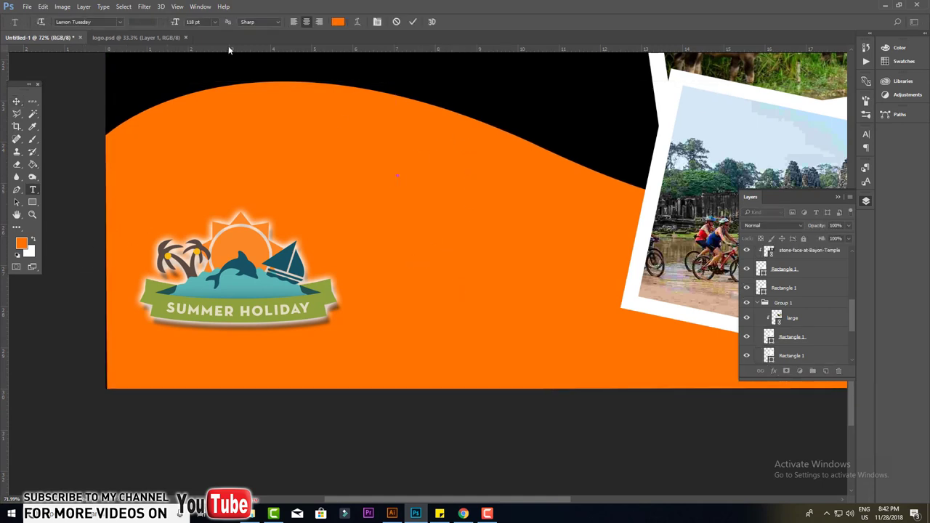
{"action": "left_click", "coordinate": [120, 22]}
{"action": "type", "text": "beba"}
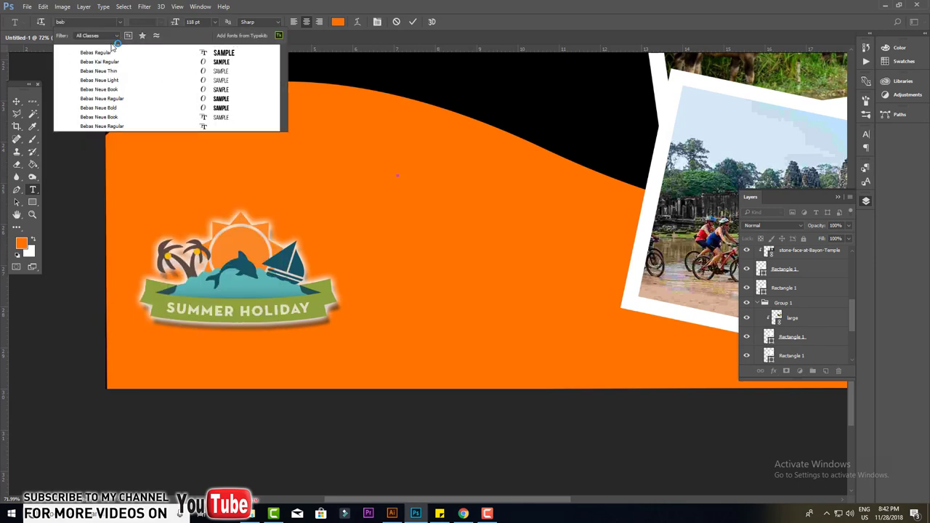
{"action": "left_click", "coordinate": [107, 54]}
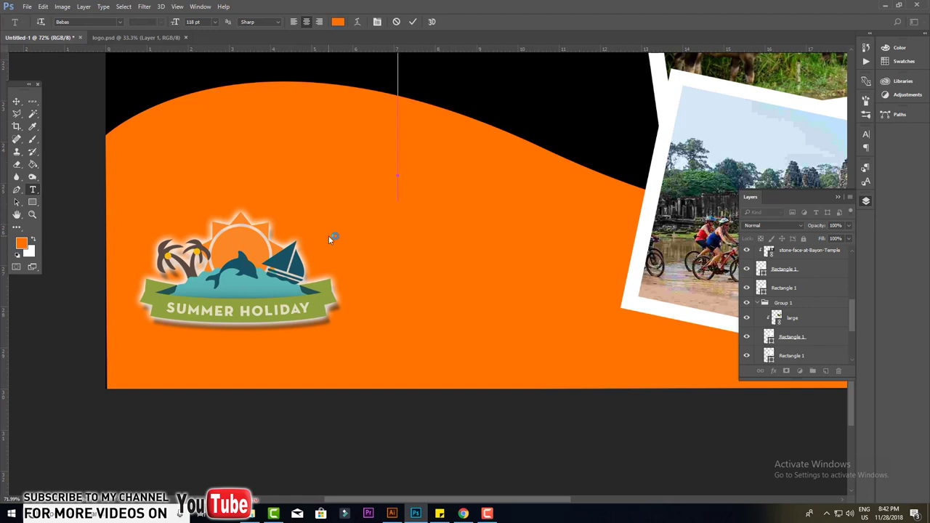
{"action": "type", "text": "BU"}
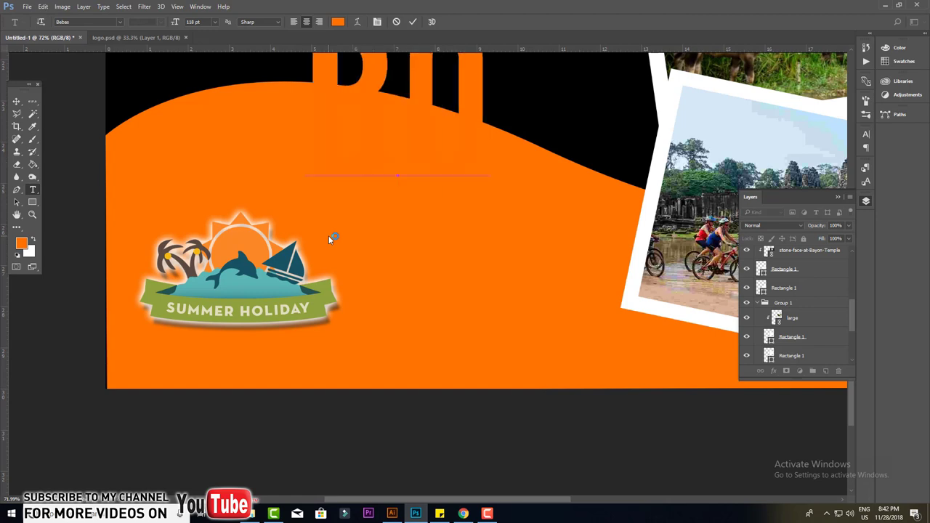
{"action": "type", "text": "NK NOW"}
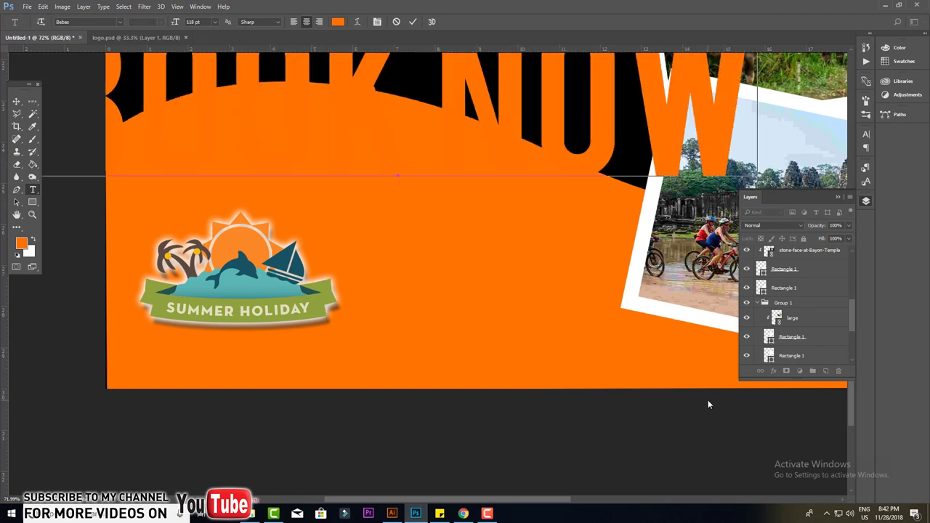
- Set the headline to 36 pt and move it lower onto the orange wave
{"action": "key", "text": "ctrl+a"}
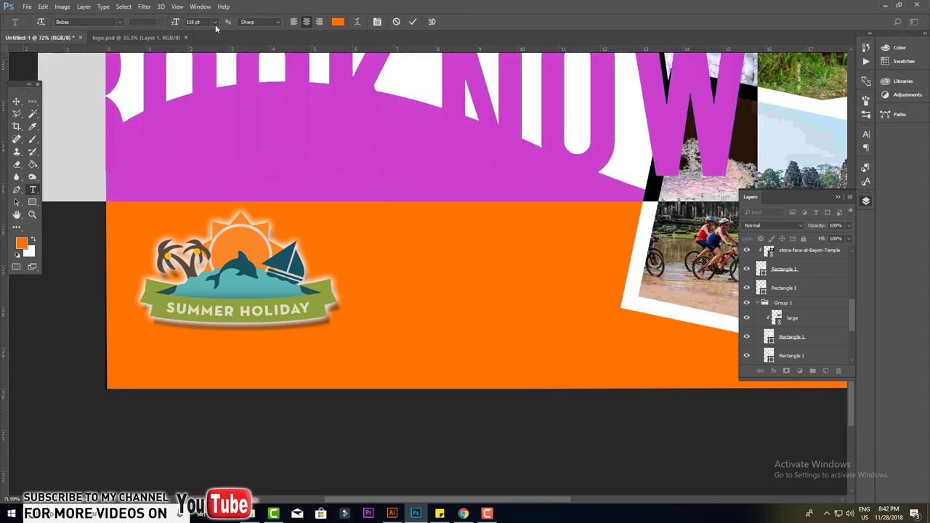
{"action": "left_click", "coordinate": [215, 23]}
{"action": "left_click", "coordinate": [209, 169]}
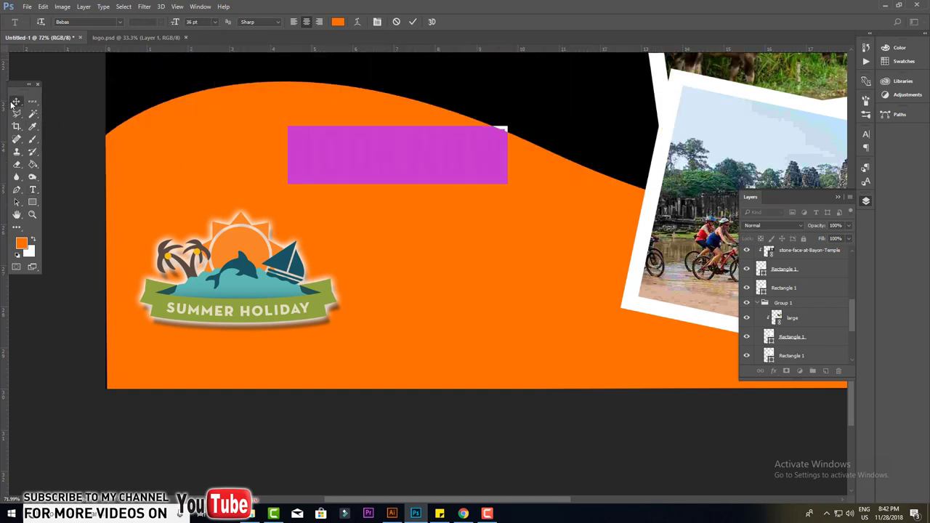
{"action": "left_click", "coordinate": [15, 103]}
{"action": "left_click_drag", "start_coordinate": [393, 152], "coordinate": [459, 228]}
- Recolour the BOOK NOW text to #175c41
{"action": "key", "text": "t"}
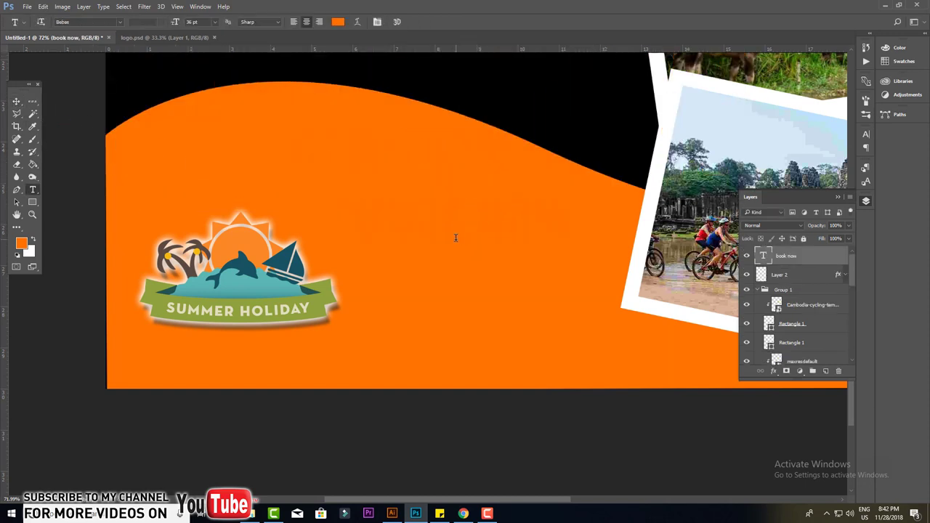
{"action": "left_click", "coordinate": [434, 222]}
{"action": "key", "text": "ctrl+a"}
{"action": "left_click", "coordinate": [338, 22]}
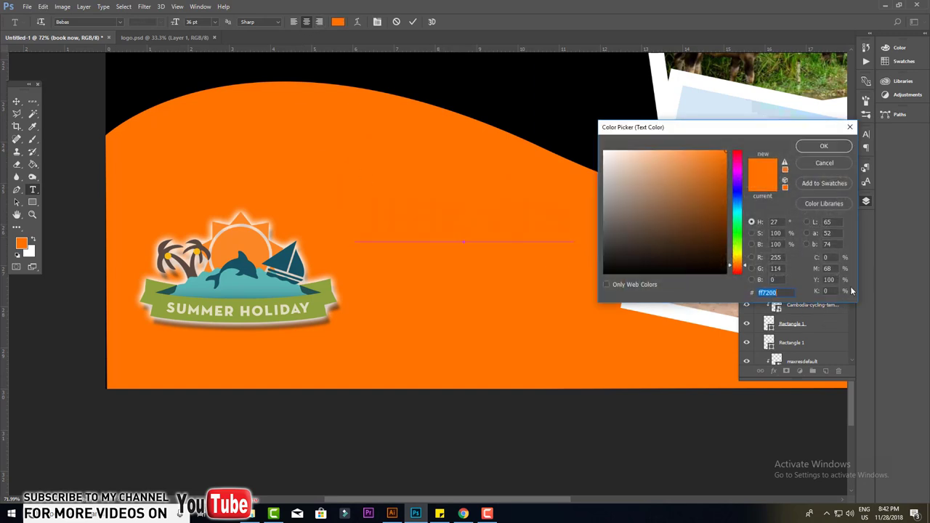
{"action": "type", "text": "175c41"}
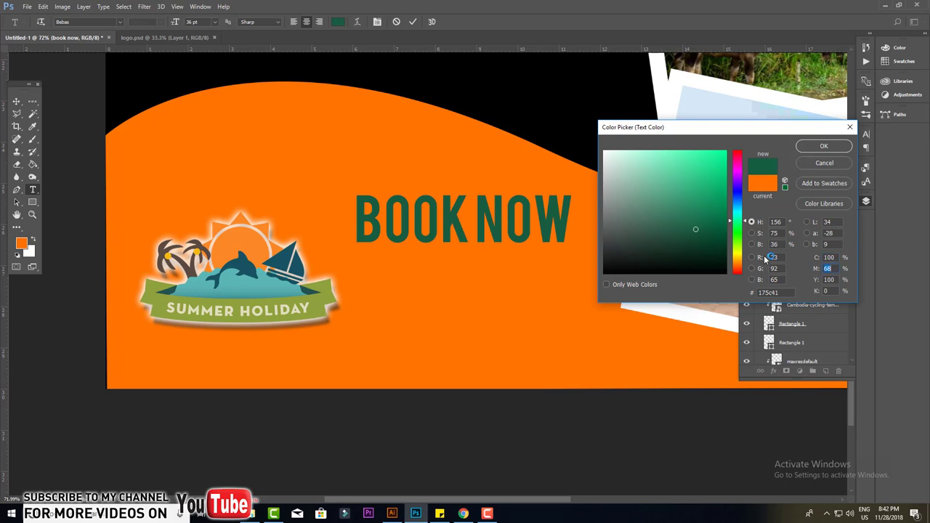
{"action": "key", "text": "Return"}
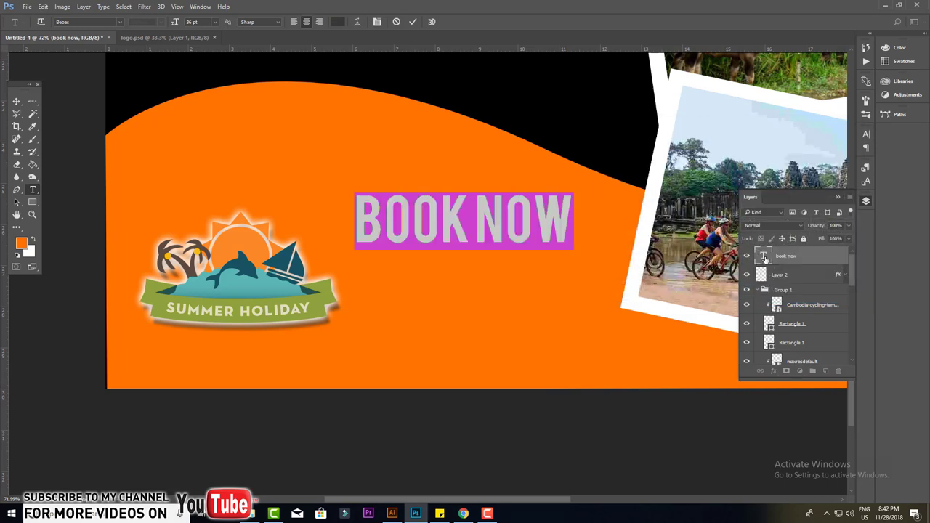
- Change the BOOK NOW colour to dark blue (cyan 100, yellow 0, black 0) and commit
{"action": "left_click", "coordinate": [339, 22]}
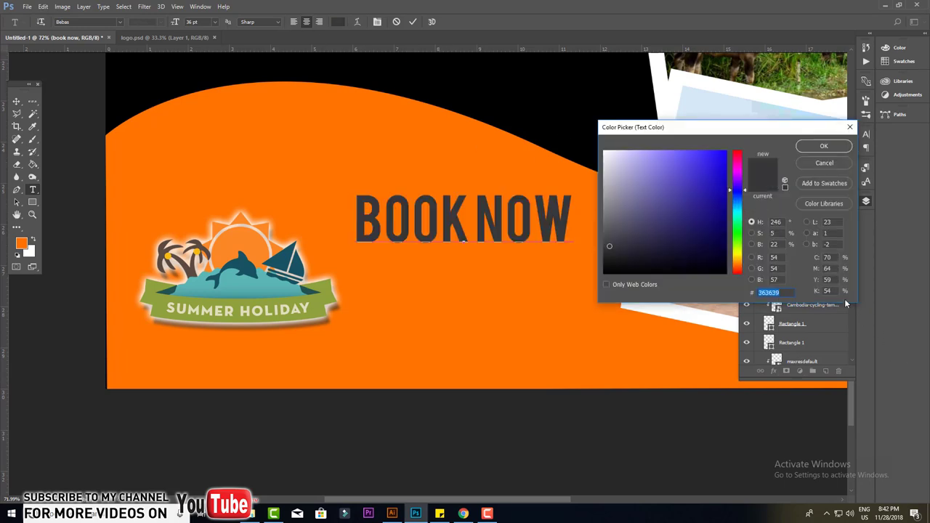
{"action": "left_click", "coordinate": [830, 258]}
{"action": "type", "text": "1"}
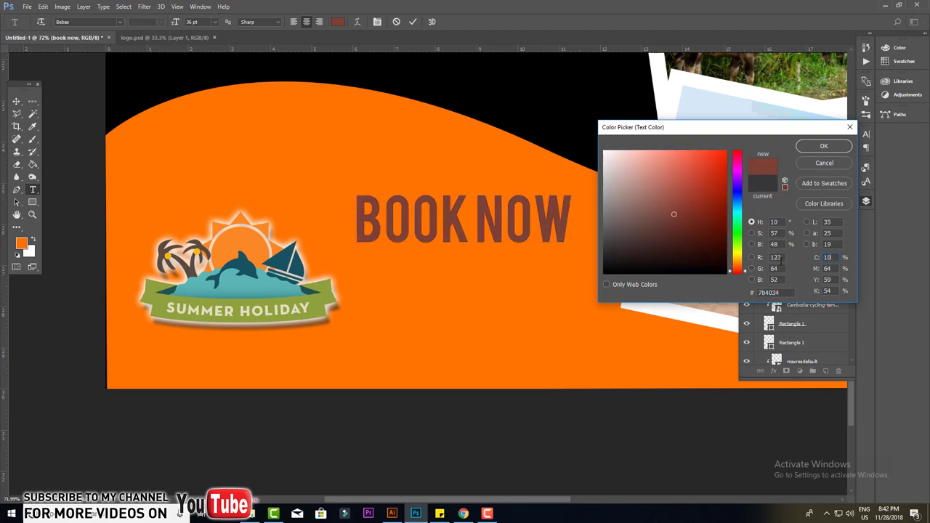
{"action": "type", "text": "00"}
{"action": "key", "text": "Tab"}
{"action": "type", "text": "100"}
{"action": "key", "text": "Tab"}
{"action": "type", "text": "0"}
{"action": "key", "text": "Tab"}
{"action": "type", "text": "0"}
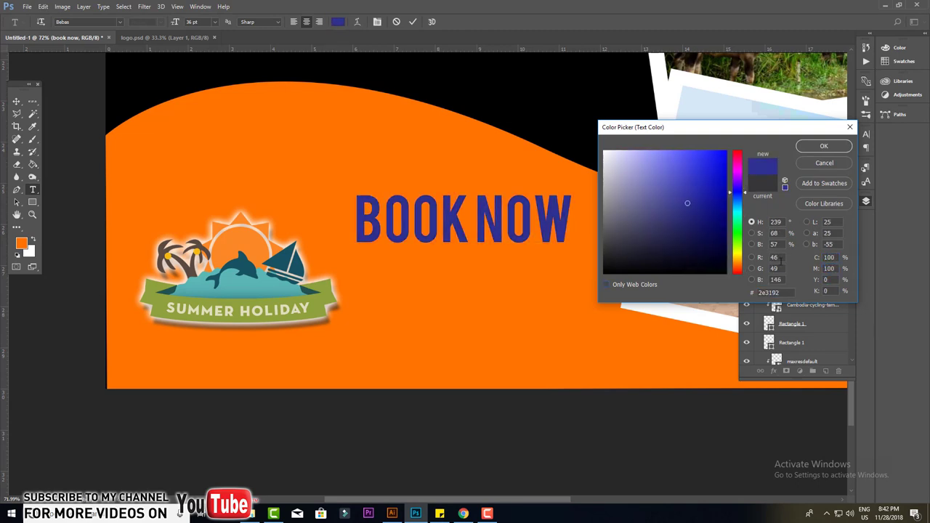
{"action": "key", "text": "Return"}
{"action": "left_click", "coordinate": [770, 260]}
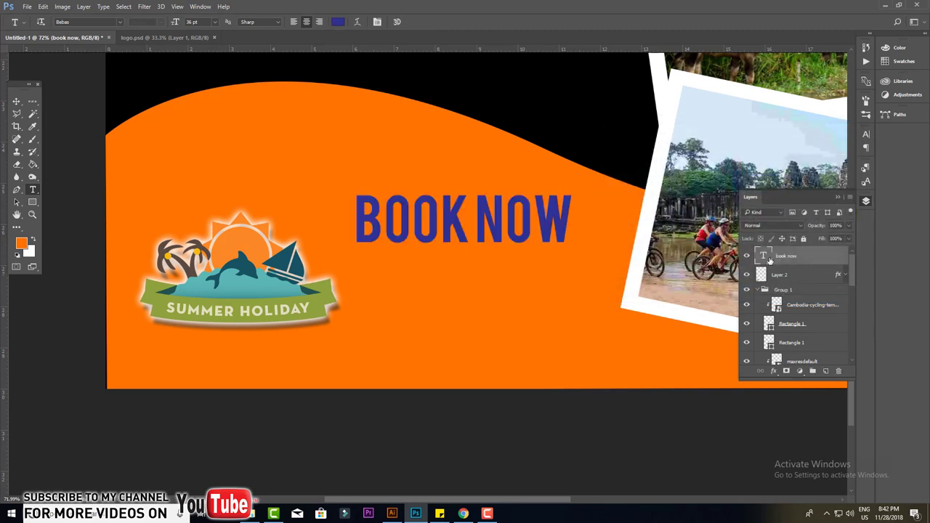
{"action": "left_click", "coordinate": [16, 101]}
- Duplicate BOOK NOW and place the copy below the original
{"action": "scroll", "coordinate": [365, 368], "scroll_direction": "up", "scroll_amount": 1}
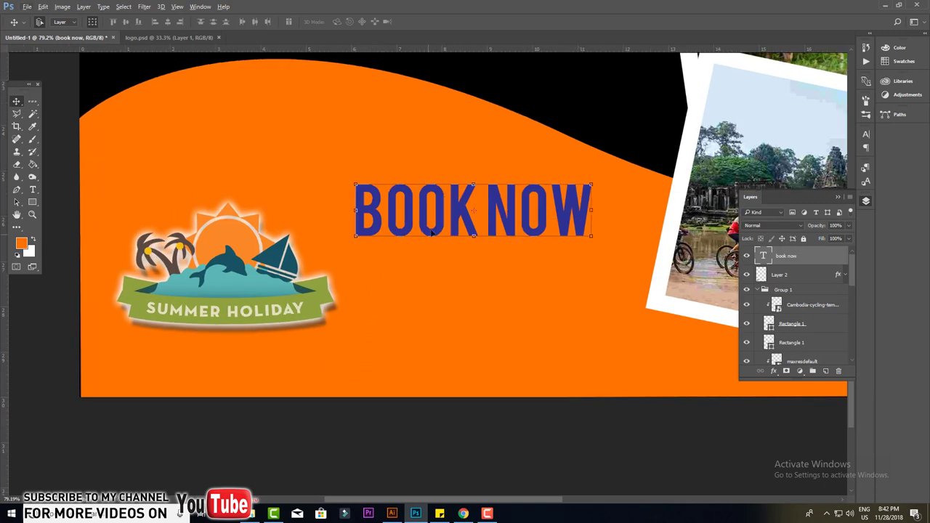
{"action": "left_click_drag", "start_coordinate": [429, 223], "coordinate": [427, 196], "text": "alt"}
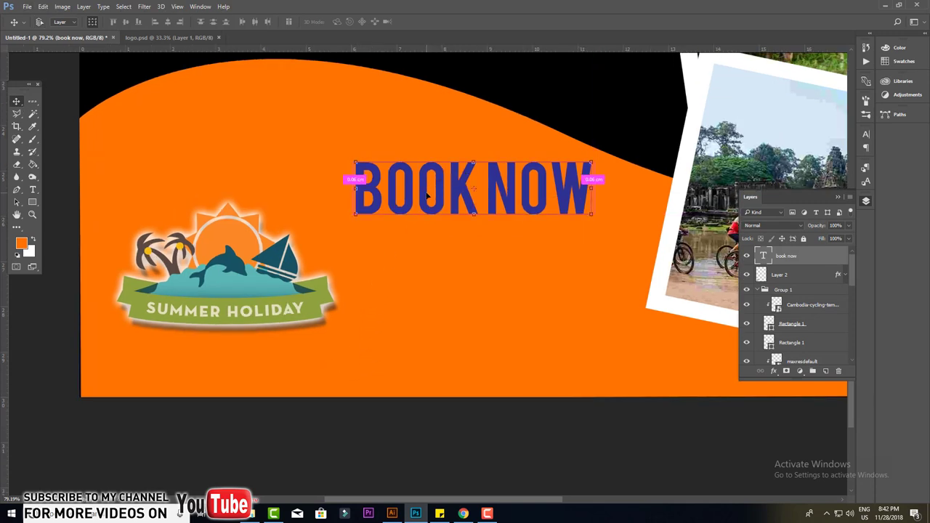
{"action": "left_click_drag", "start_coordinate": [430, 197], "coordinate": [431, 258]}
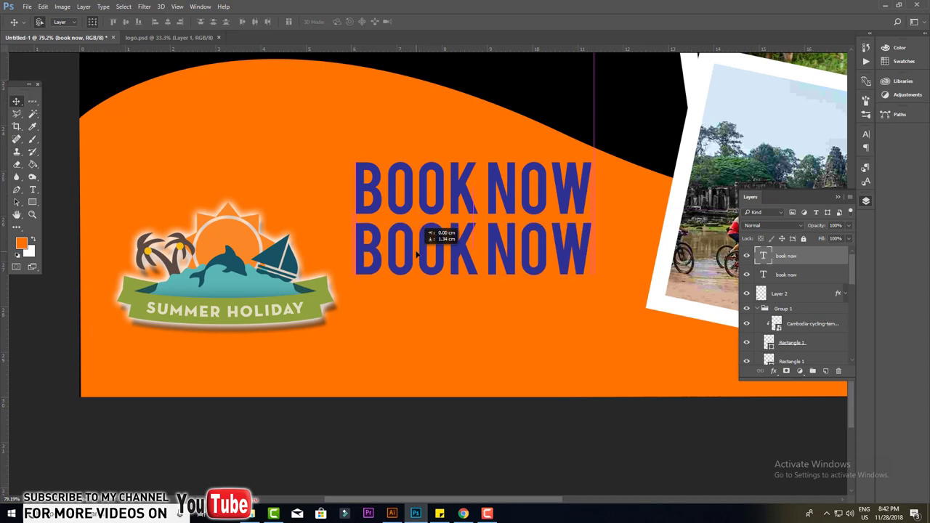
- Replace the copy's text with the phone number (000) 123 456 at 29 pt
{"action": "key", "text": "t"}
{"action": "left_click", "coordinate": [570, 274]}
{"action": "key", "text": "ctrl+a"}
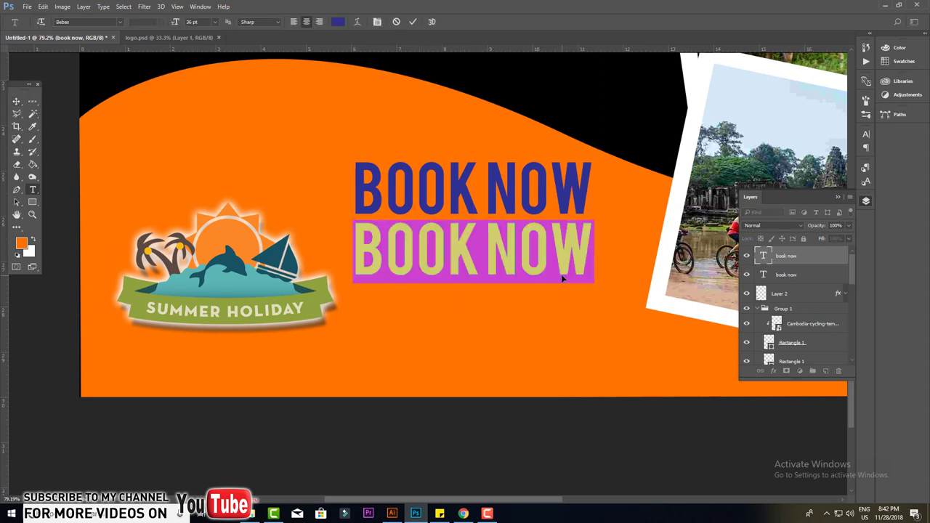
{"action": "type", "text": "00"}
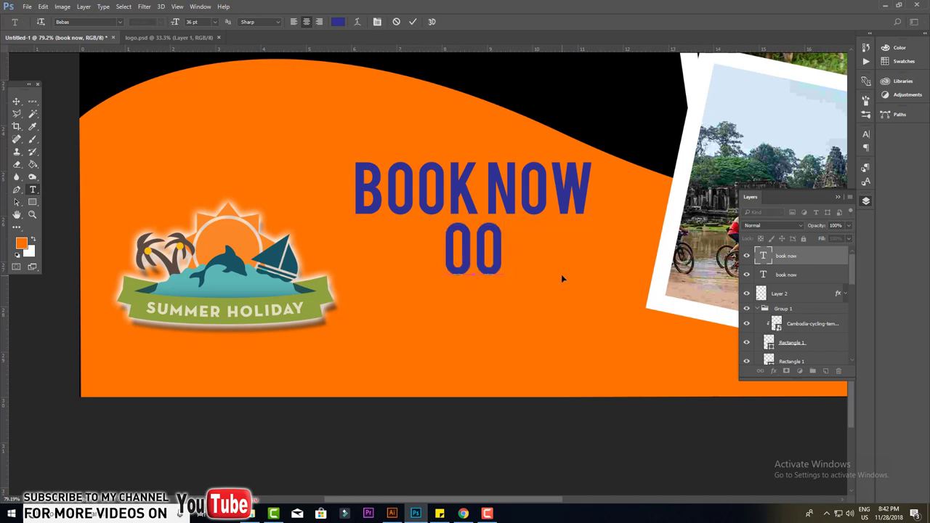
{"action": "type", "text": "0)"}
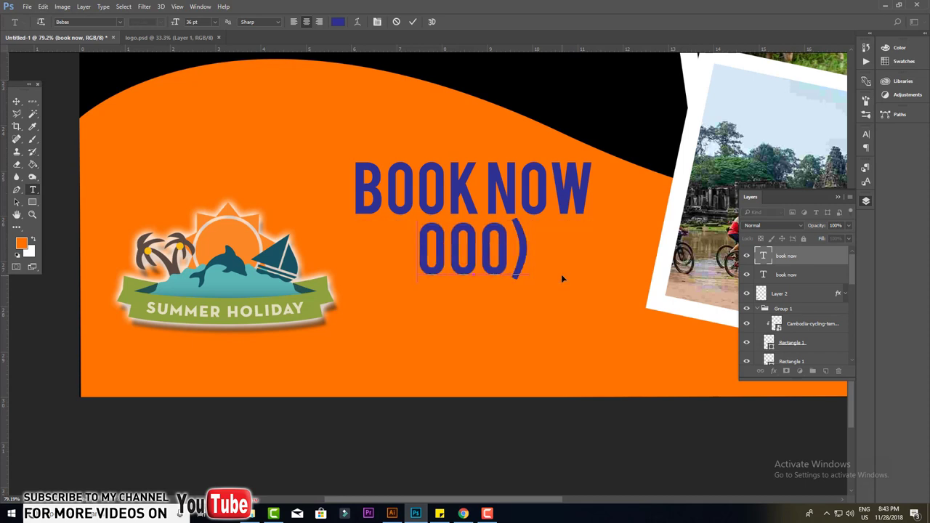
{"action": "type", "text": "{"}
{"action": "key", "text": "BackSpace"}
{"action": "type", "text": "("}
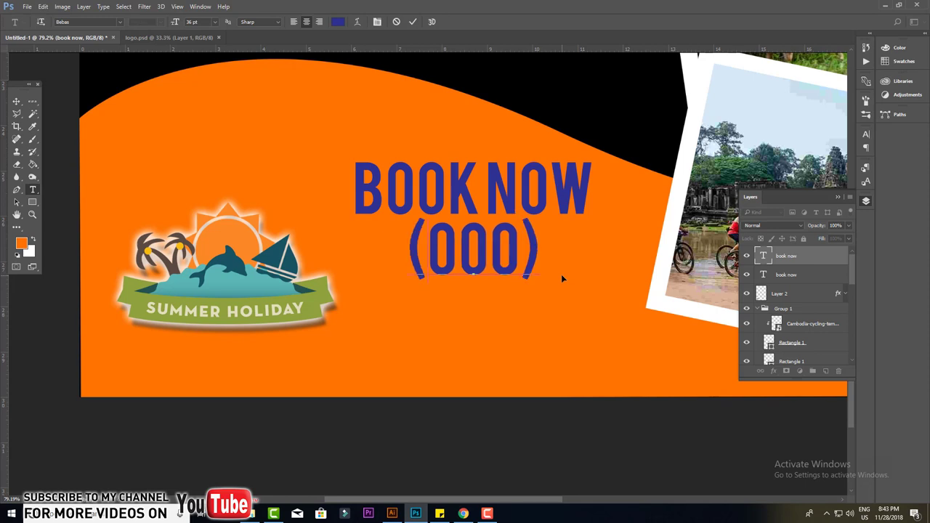
{"action": "key", "text": "End"}
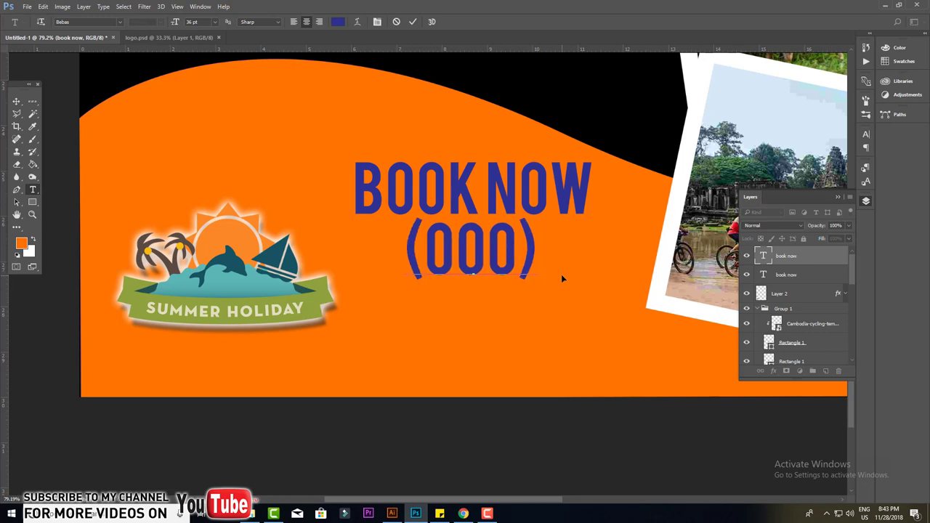
{"action": "type", "text": " 123 456"}
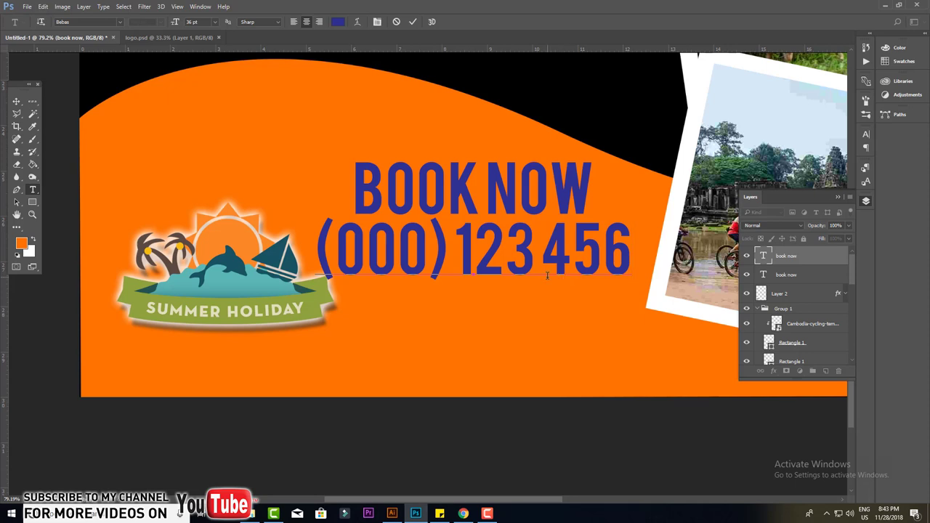
{"action": "key", "text": "ctrl+a"}
{"action": "left_click_drag", "start_coordinate": [182, 27], "coordinate": [174, 23]}
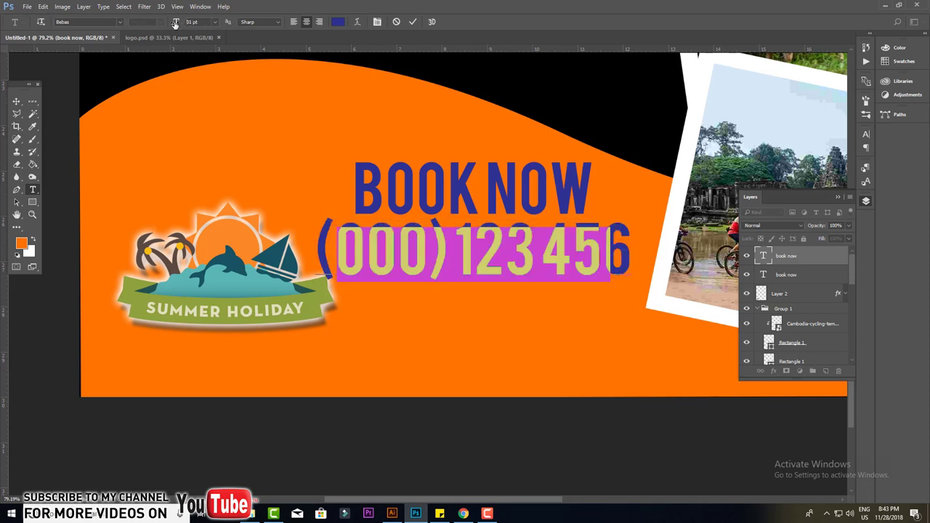
{"action": "key", "text": "ctrl+Return"}
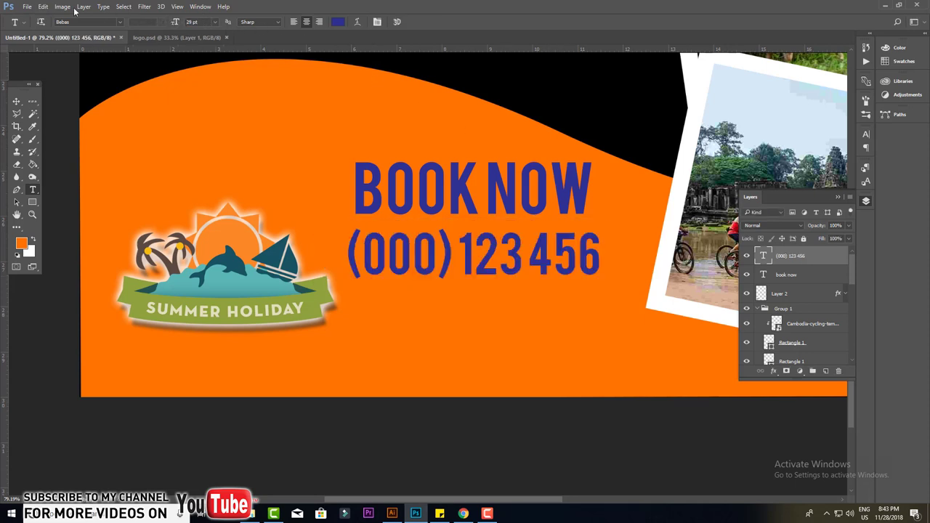
- Nudge and scale the phone number slightly smaller, then duplicate its layer
{"action": "left_click", "coordinate": [16, 101]}
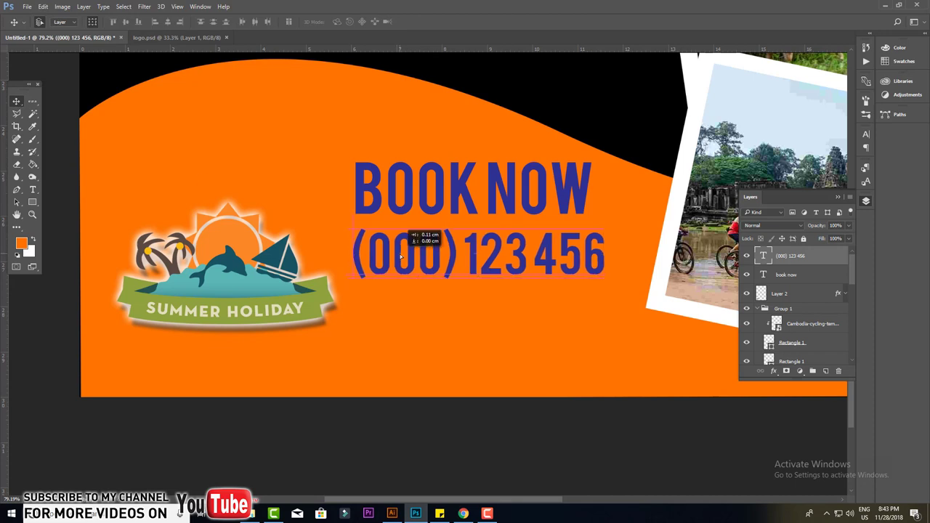
{"action": "left_click_drag", "start_coordinate": [396, 255], "coordinate": [402, 255]}
{"action": "left_click", "coordinate": [604, 279]}
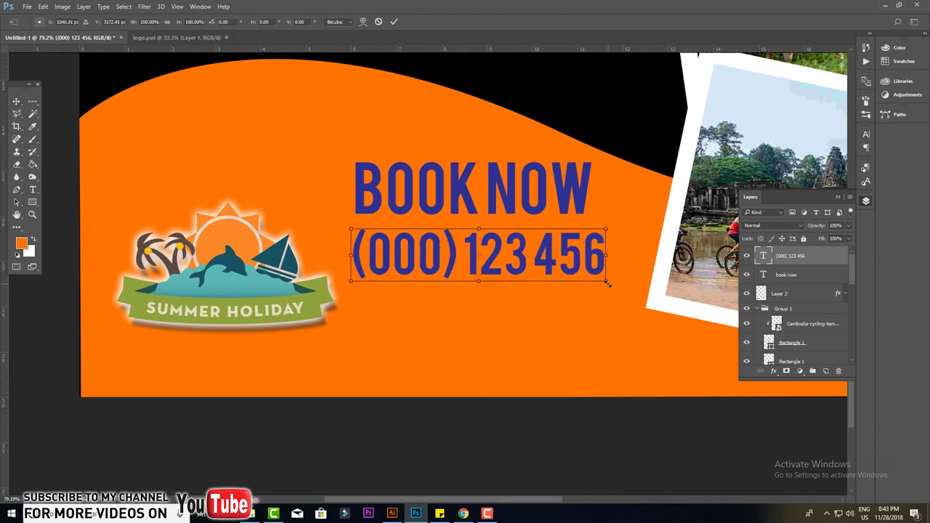
{"action": "left_click_drag", "start_coordinate": [608, 284], "coordinate": [590, 276]}
{"action": "key", "text": "Return"}
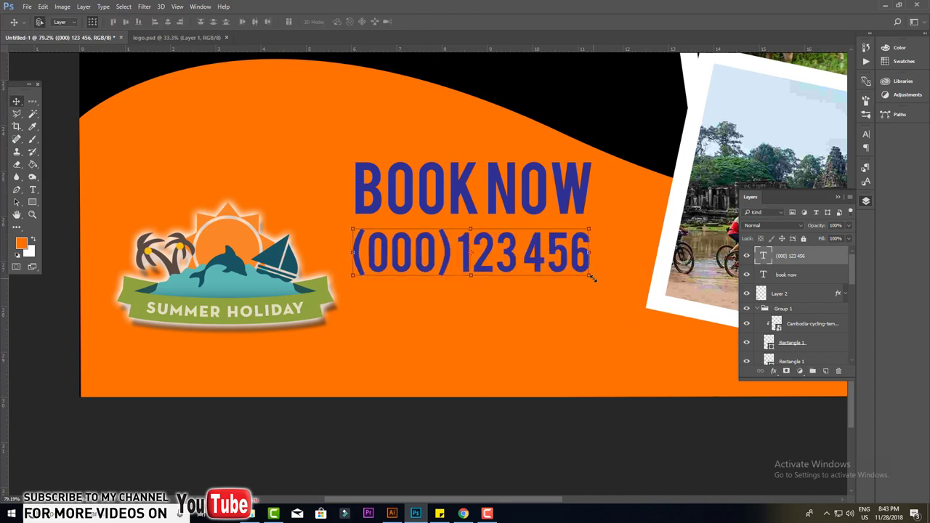
{"action": "key", "text": "Up"}
{"action": "key", "text": "Up"}
{"action": "key", "text": "Up"}
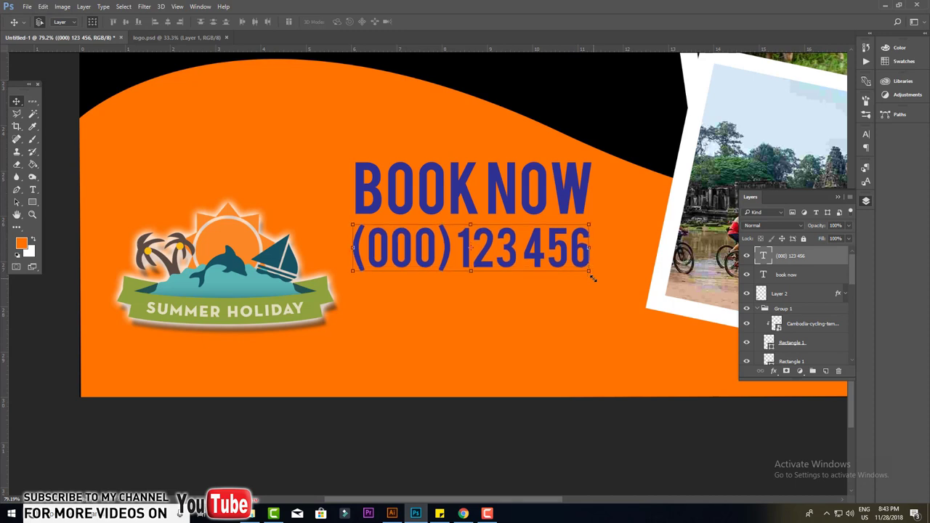
{"action": "key", "text": "ctrl+j"}
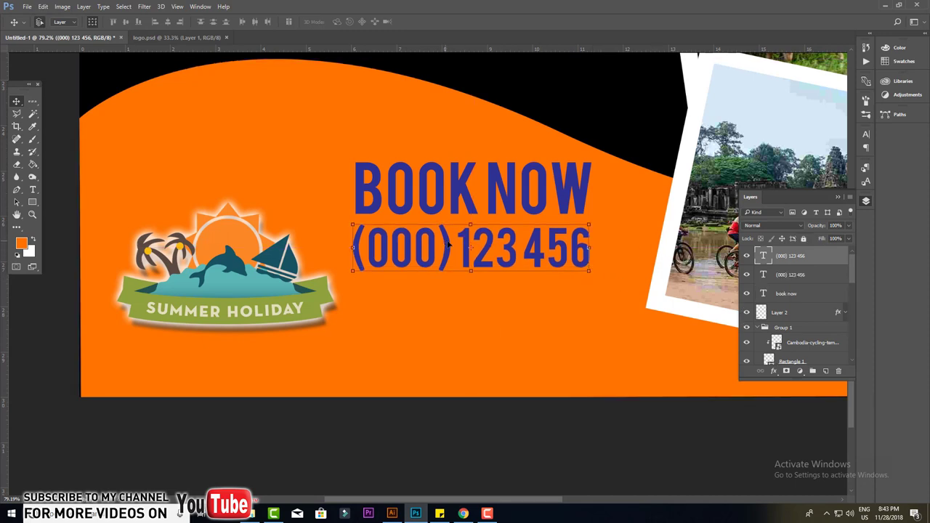
{"action": "left_click_drag", "start_coordinate": [448, 244], "coordinate": [448, 307]}
{"action": "double_click", "coordinate": [443, 322]}
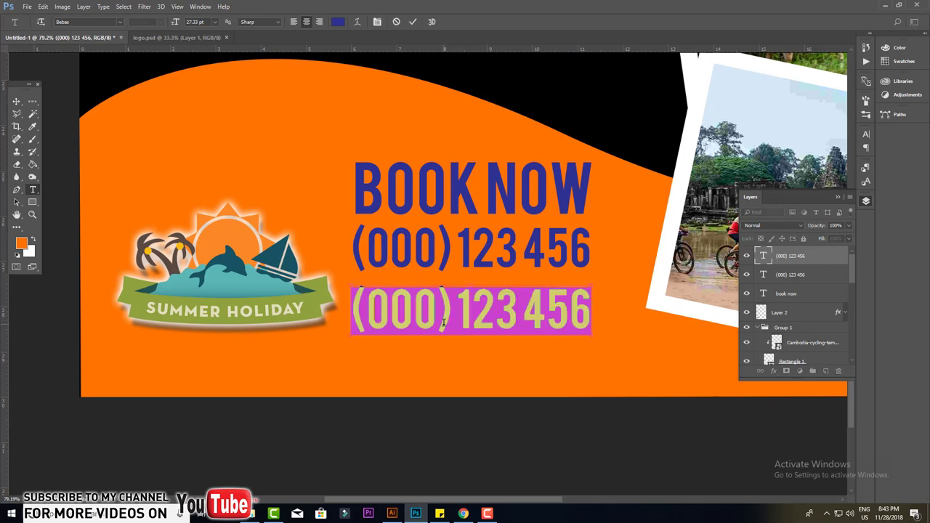
{"action": "type", "text": "www."}
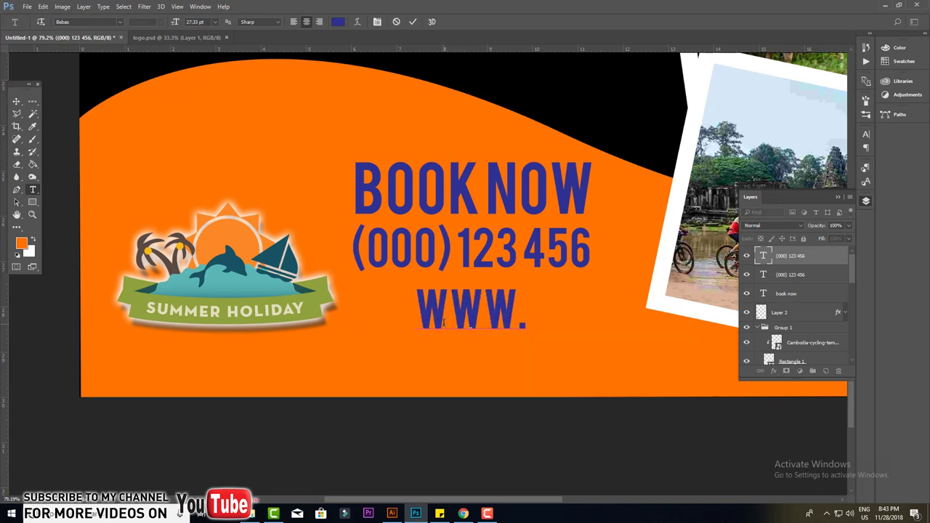
{"action": "type", "text": "do"}
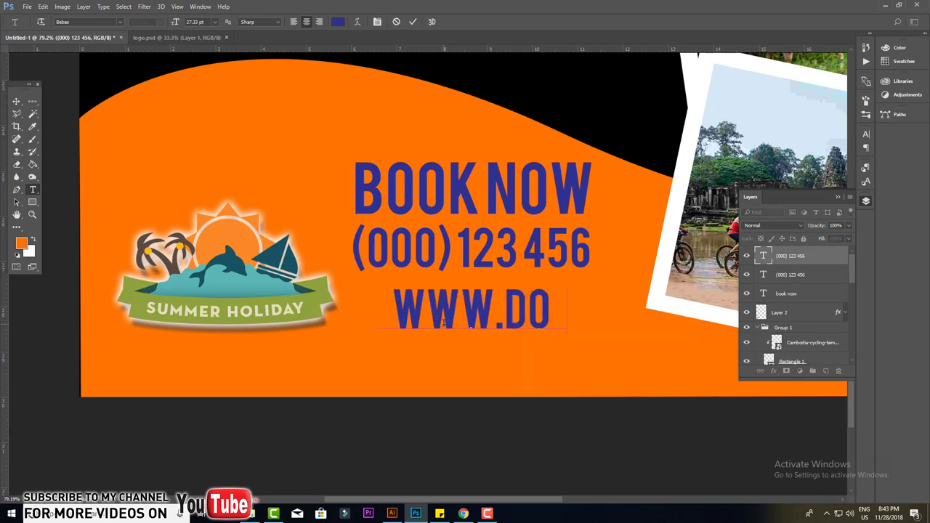
{"action": "type", "text": "mainnam"}
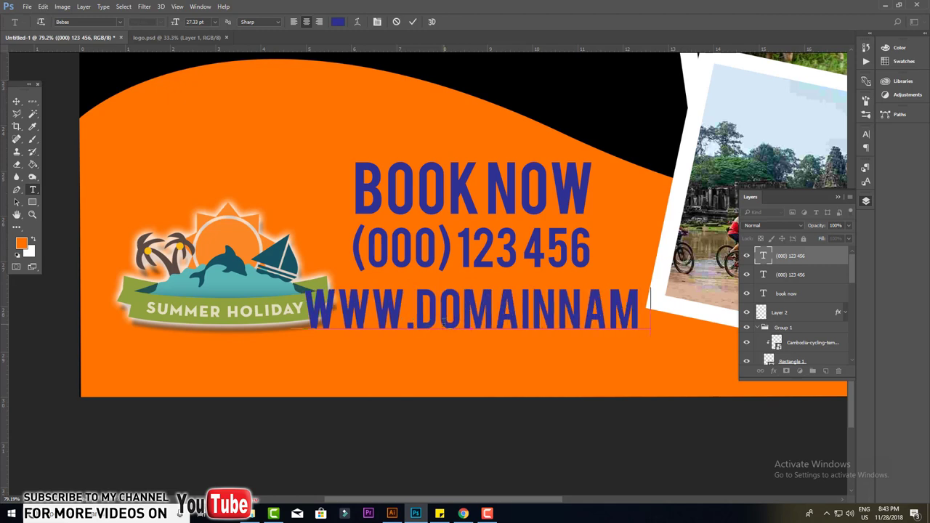
{"action": "type", "text": "e.com"}
{"action": "key", "text": "ctrl+a"}
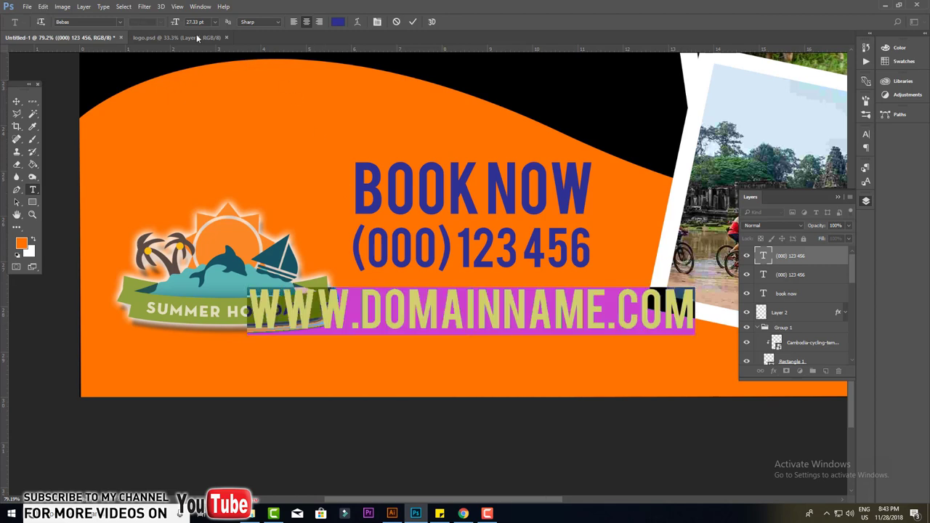
{"action": "left_click_drag", "start_coordinate": [177, 23], "coordinate": [169, 23]}
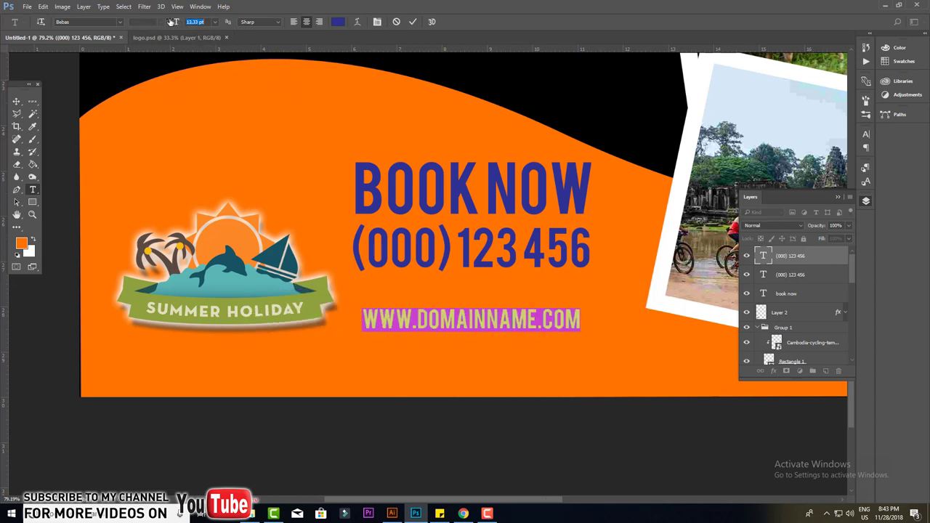
{"action": "left_click", "coordinate": [412, 21]}
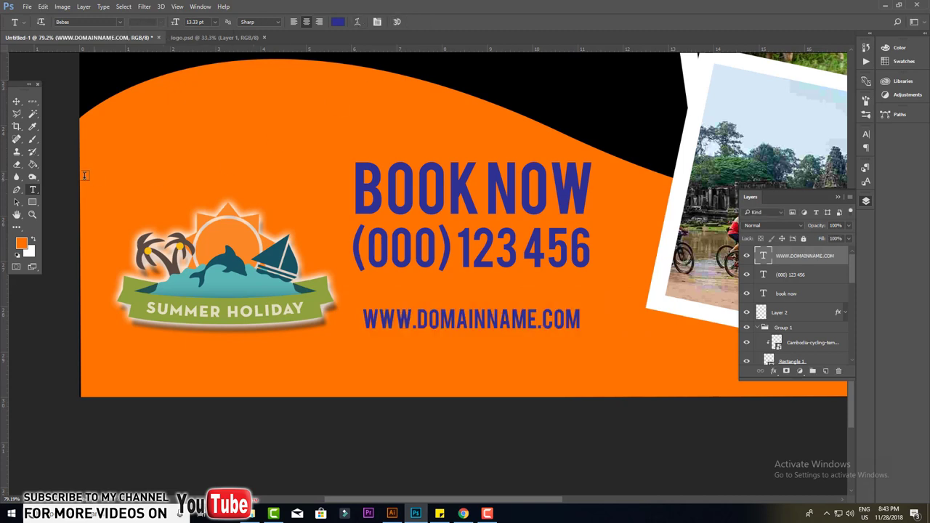
- Position the web address under the phone number and stretch it to the phone number's width
{"action": "left_click", "coordinate": [16, 101]}
{"action": "left_click_drag", "start_coordinate": [401, 318], "coordinate": [394, 293]}
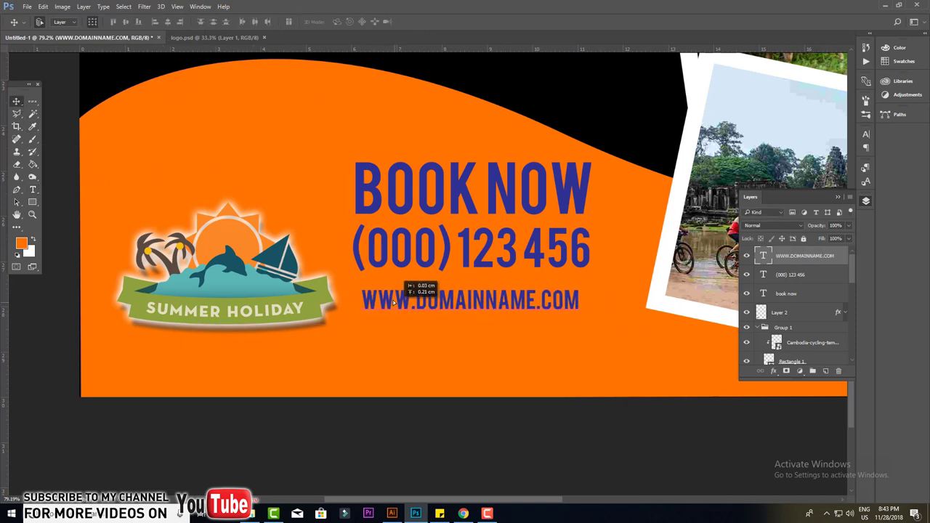
{"action": "left_click", "coordinate": [574, 308]}
{"action": "left_click_drag", "start_coordinate": [575, 310], "coordinate": [589, 314]}
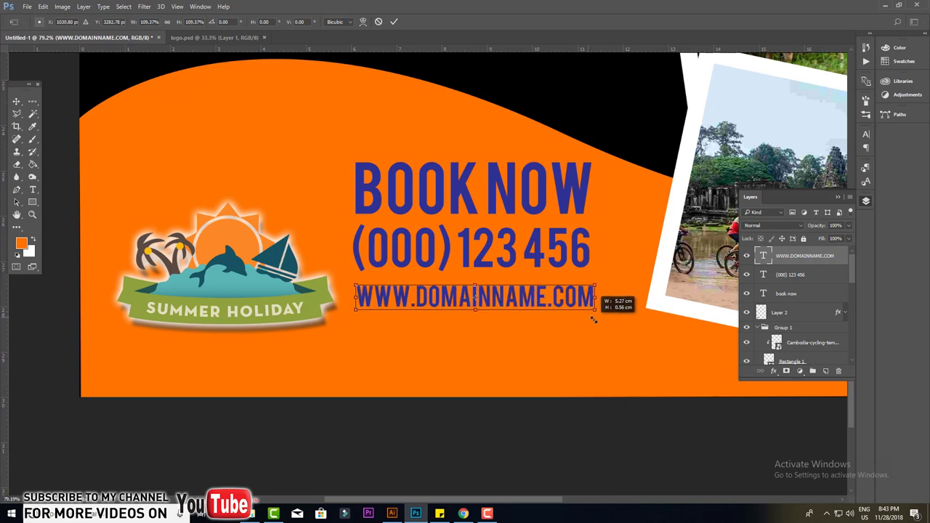
{"action": "key", "text": "Return"}
{"action": "left_click", "coordinate": [502, 352]}
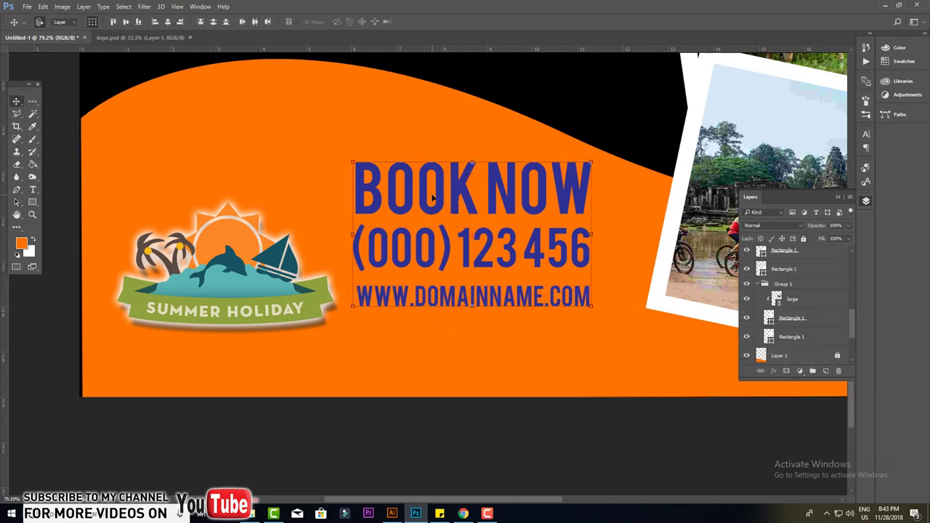
- Move the BOOK NOW, phone and web address lines lower on the wave
{"action": "left_click_drag", "start_coordinate": [438, 198], "coordinate": [439, 238]}
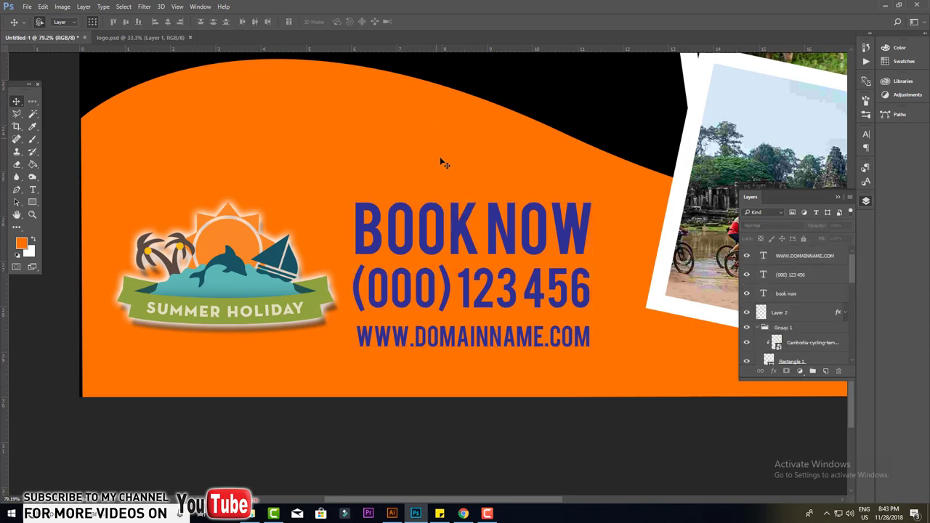
{"action": "scroll", "coordinate": [441, 160], "scroll_direction": "down", "scroll_amount": 3}
{"action": "scroll", "coordinate": [814, 348], "scroll_direction": "up", "scroll_amount": 1}
{"action": "scroll", "coordinate": [814, 355], "scroll_direction": "down", "scroll_amount": 2}
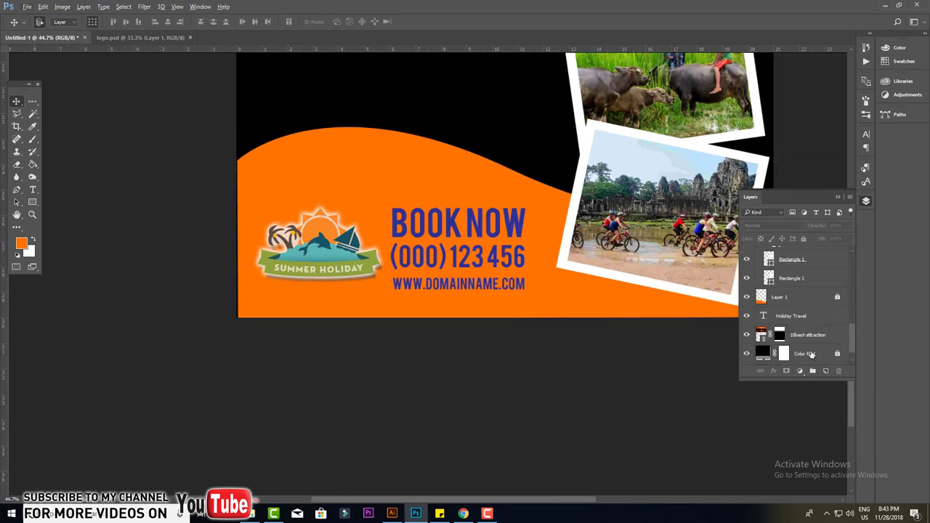
- Lower the orange wave's top edge to about 92% height
{"action": "left_click", "coordinate": [826, 302]}
{"action": "scroll", "coordinate": [367, 169], "scroll_direction": "down", "scroll_amount": 1}
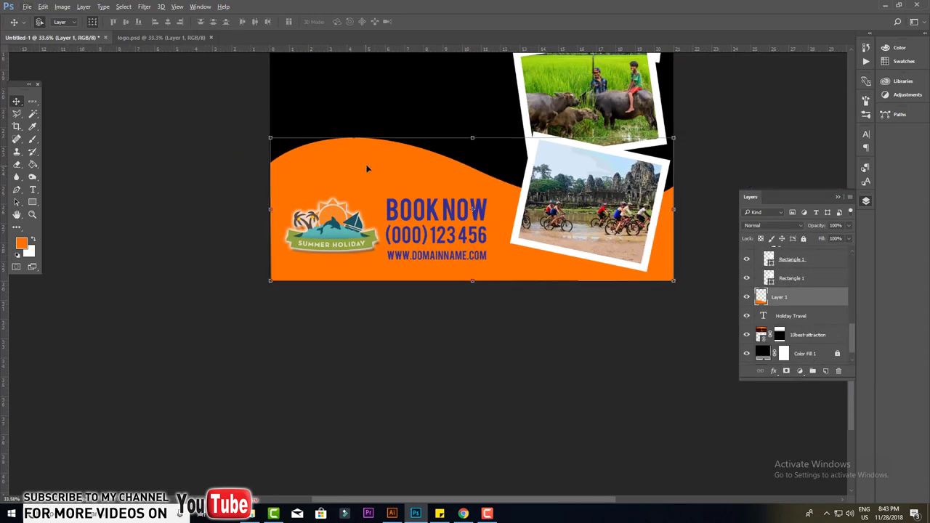
{"action": "left_click_drag", "start_coordinate": [472, 137], "coordinate": [472, 150]}
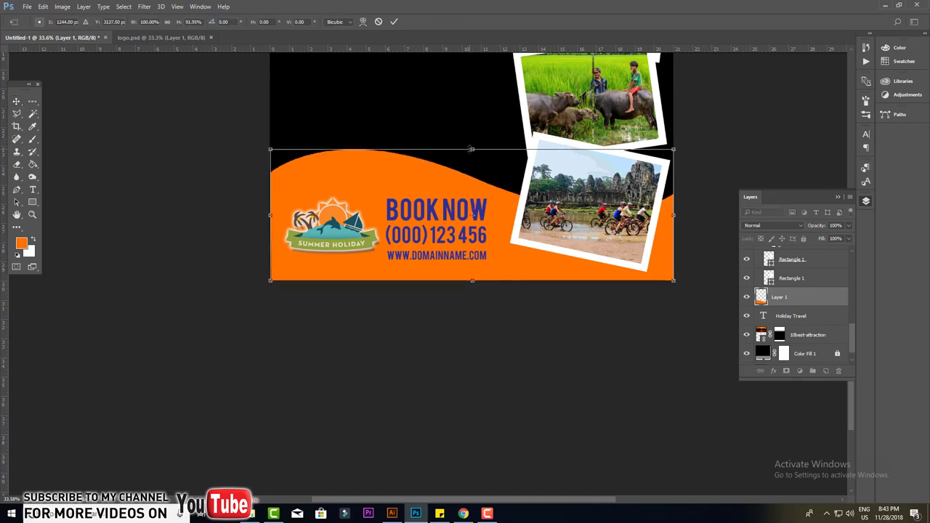
{"action": "key", "text": "Return"}
{"action": "left_click", "coordinate": [381, 388]}
{"action": "scroll", "coordinate": [380, 387], "scroll_direction": "down", "scroll_amount": 3}
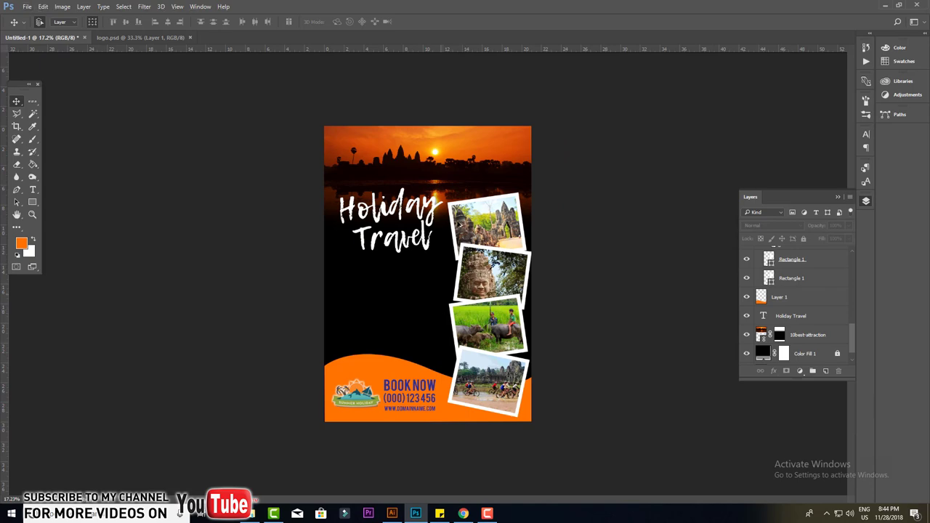
- Draw a paragraph text box below the Holiday Travel title and fill it with lorem ipsum
{"action": "scroll", "coordinate": [429, 277], "scroll_direction": "up", "scroll_amount": 1}
{"action": "scroll", "coordinate": [414, 283], "scroll_direction": "up", "scroll_amount": 1}
{"action": "scroll", "coordinate": [363, 309], "scroll_direction": "down", "scroll_amount": 1}
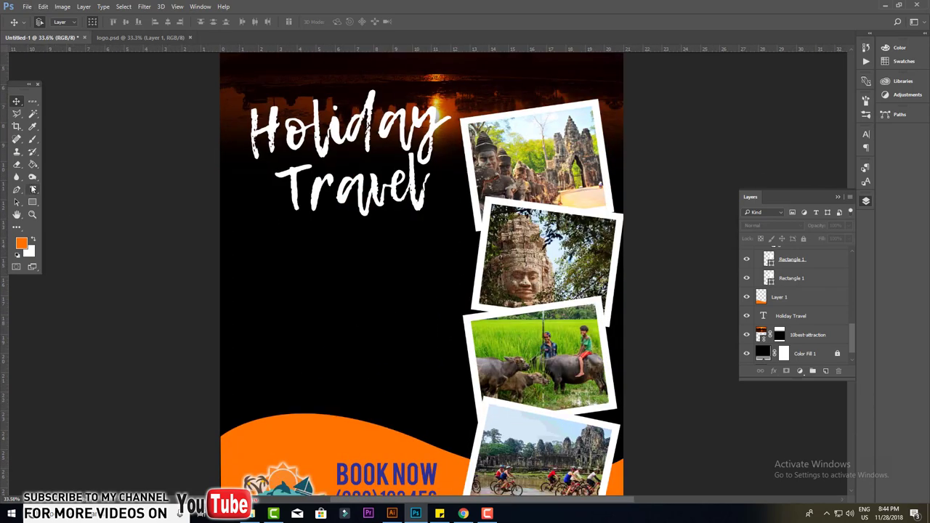
{"action": "left_click", "coordinate": [32, 189]}
{"action": "left_click_drag", "start_coordinate": [260, 231], "coordinate": [448, 333]}
{"action": "left_click", "coordinate": [120, 7]}
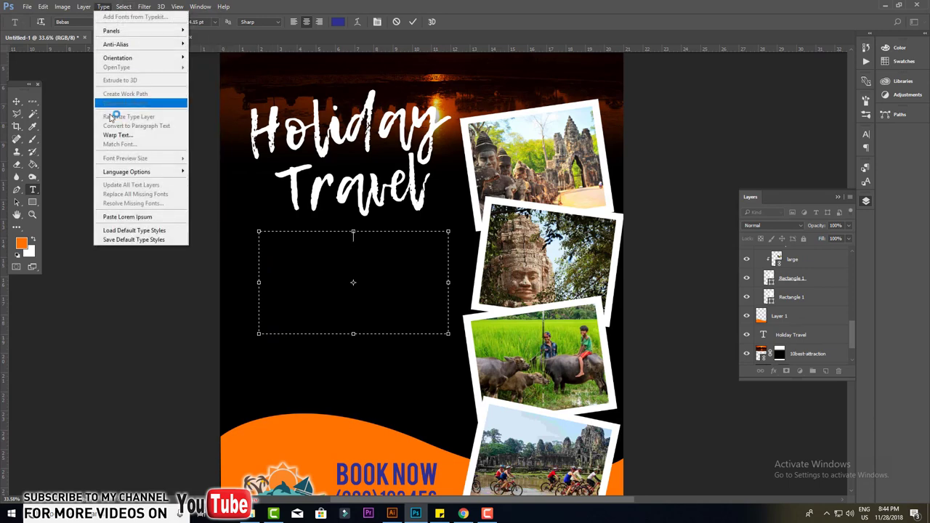
{"action": "left_click", "coordinate": [125, 216]}
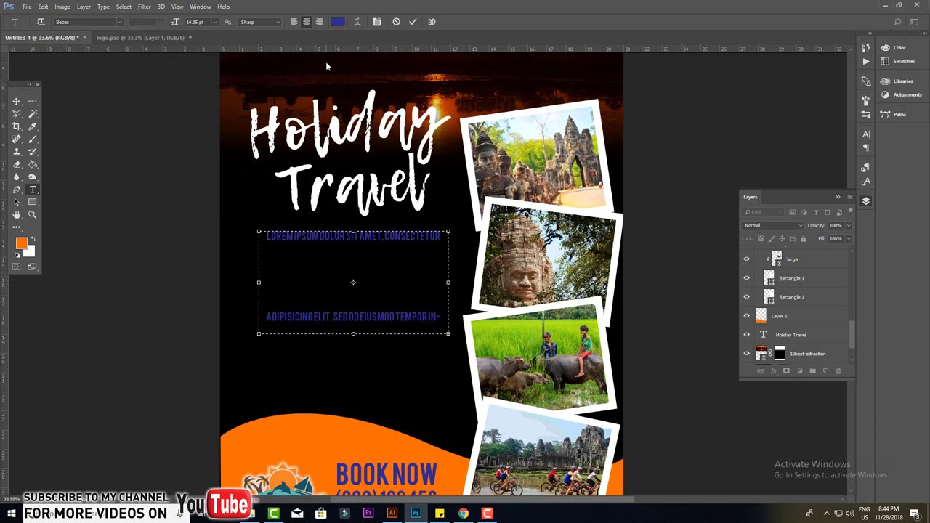
- Set the whole paragraph to Auto leading and the Akrobat Regular font
{"action": "key", "text": "ctrl+a"}
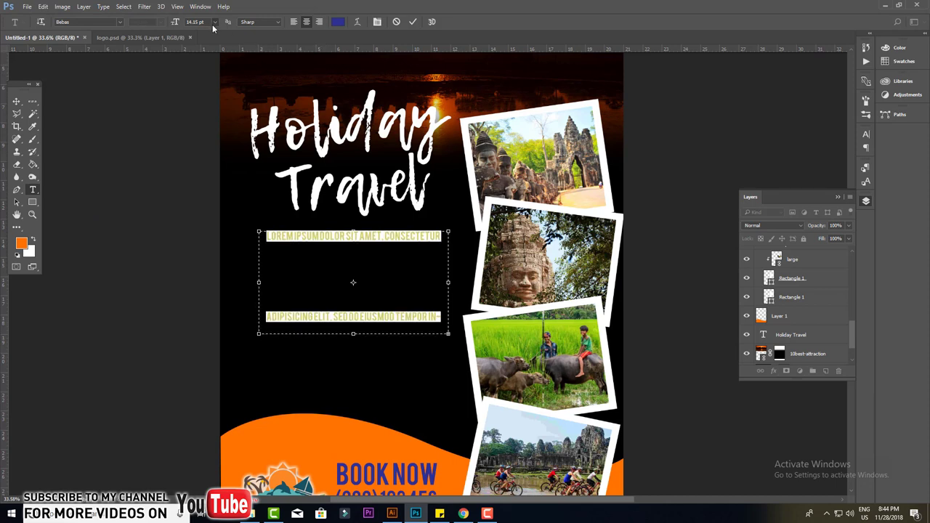
{"action": "left_click", "coordinate": [213, 22]}
{"action": "left_click", "coordinate": [378, 21]}
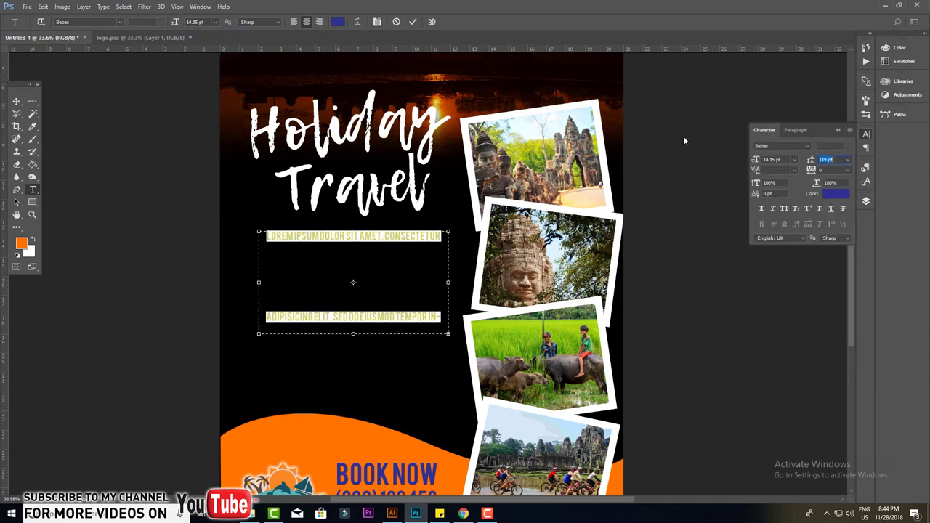
{"action": "left_click", "coordinate": [848, 160]}
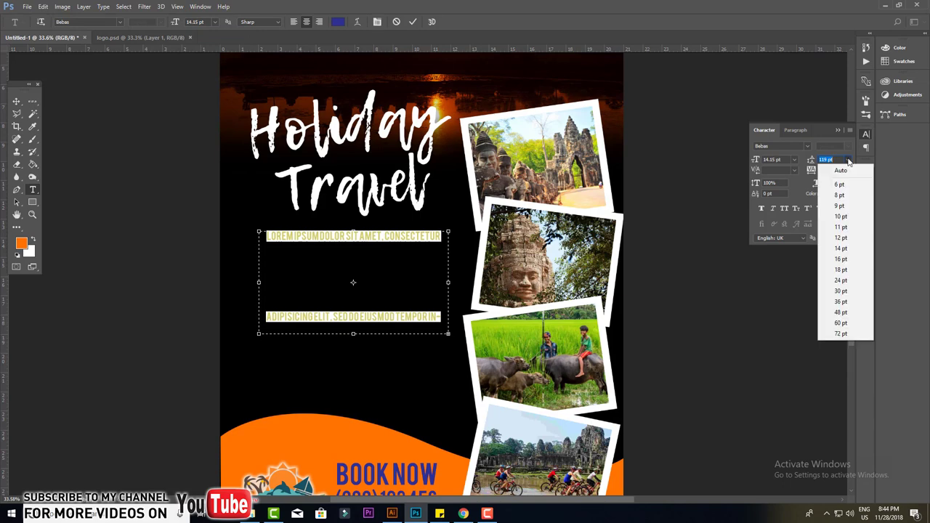
{"action": "left_click", "coordinate": [829, 171]}
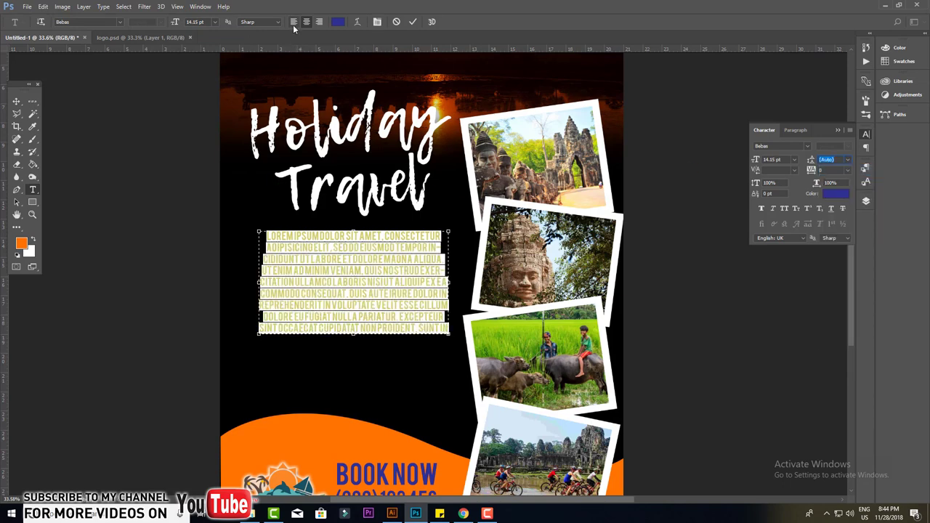
{"action": "left_click", "coordinate": [88, 22]}
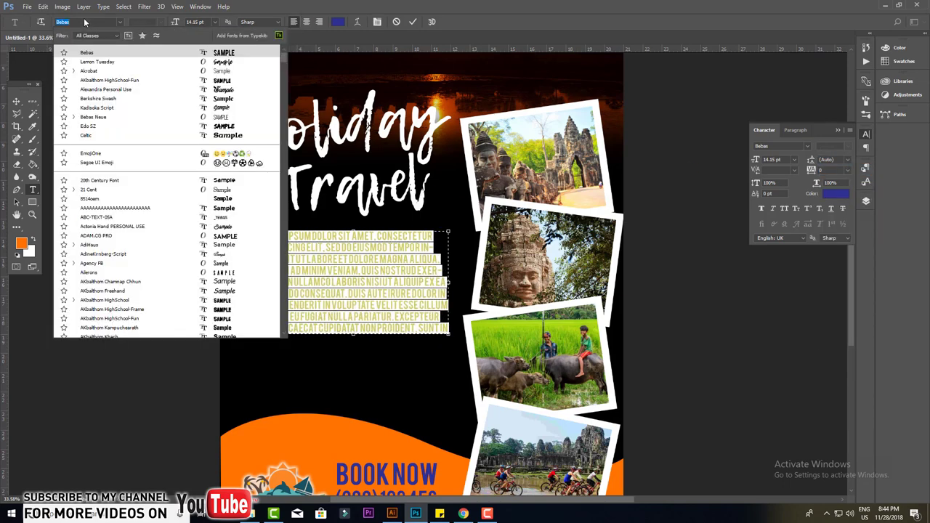
{"action": "type", "text": "akr"}
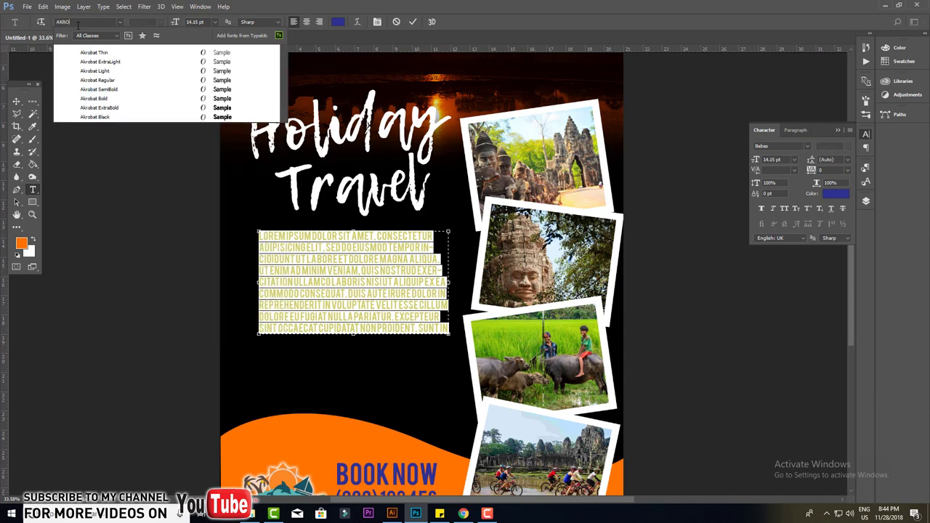
{"action": "left_click", "coordinate": [108, 80]}
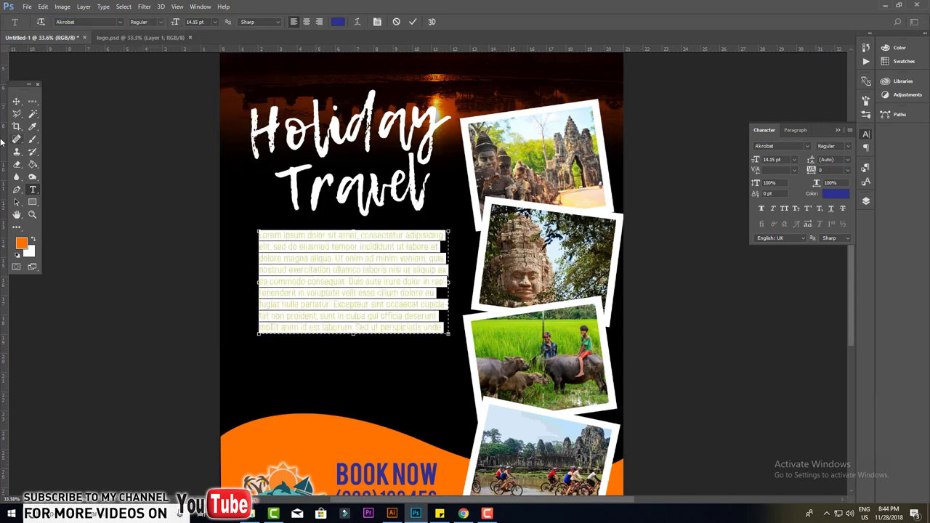
- Commit the paragraph, try squashing it vertically, then cancel the transform
{"action": "left_click", "coordinate": [16, 103]}
{"action": "left_click", "coordinate": [32, 113]}
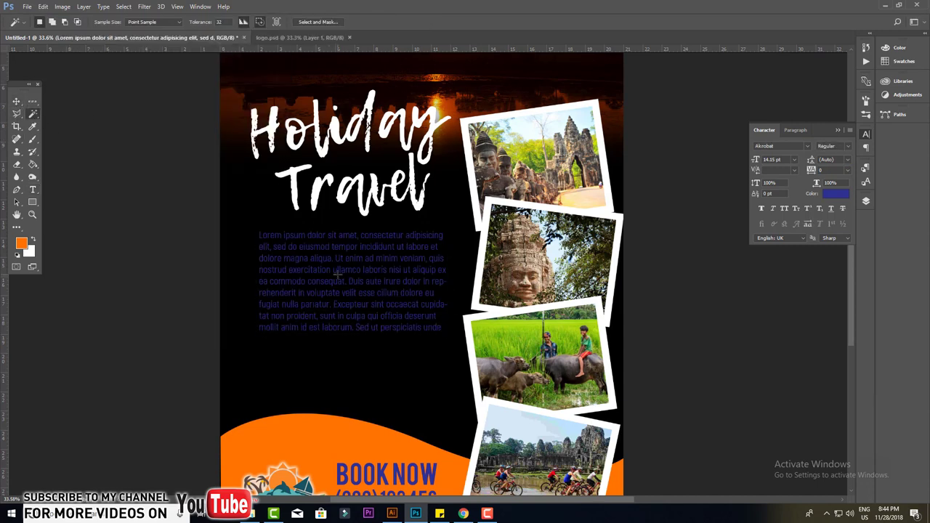
{"action": "left_click", "coordinate": [16, 102]}
{"action": "left_click", "coordinate": [355, 335]}
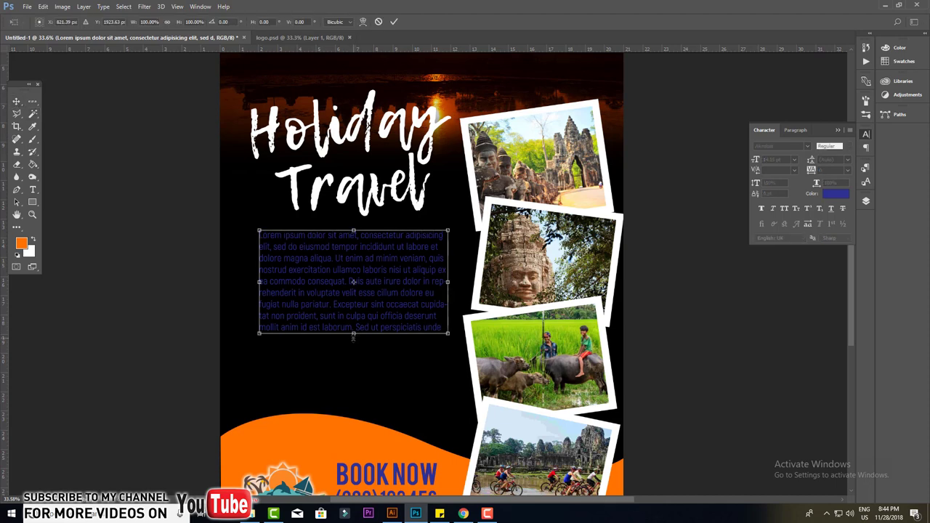
{"action": "left_click_drag", "start_coordinate": [355, 333], "coordinate": [354, 309]}
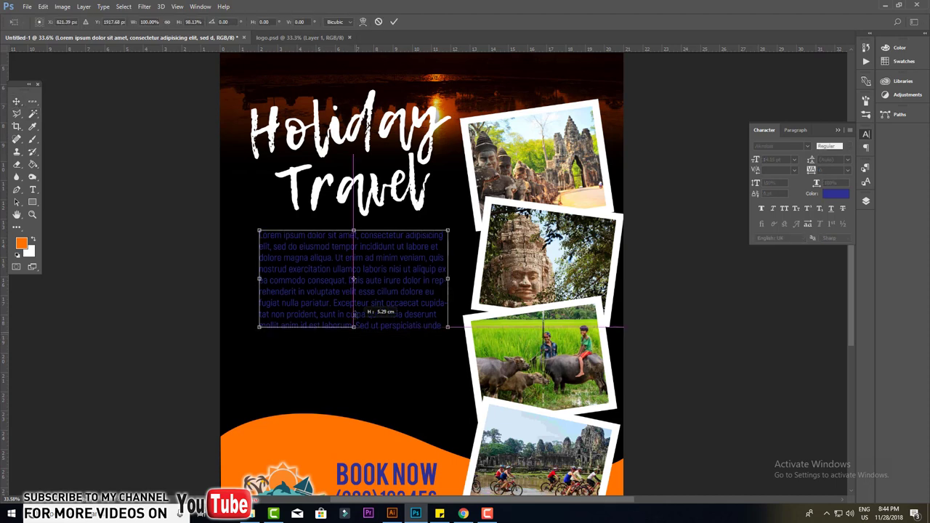
{"action": "key", "text": "Escape"}
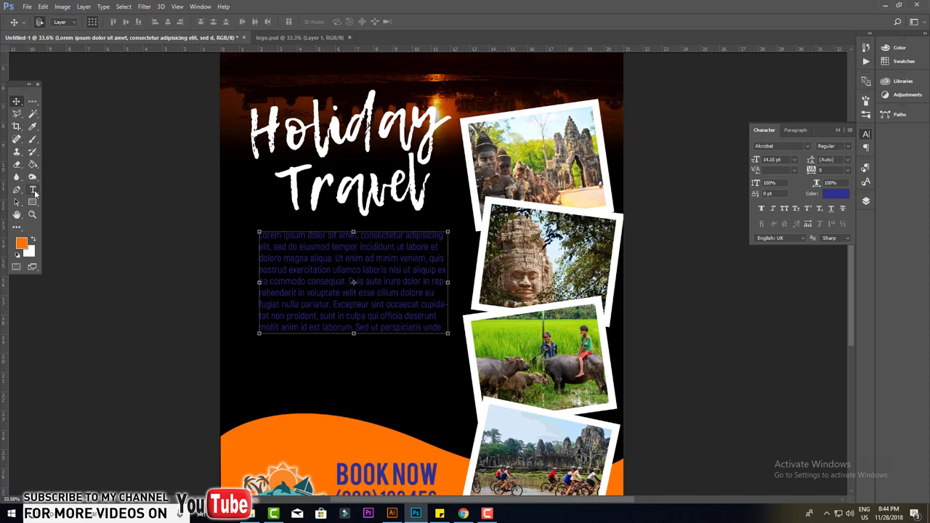
- Shorten the text box to about five lines, colour the text orange, and nudge it into place
{"action": "left_click", "coordinate": [32, 189]}
{"action": "left_click", "coordinate": [362, 329]}
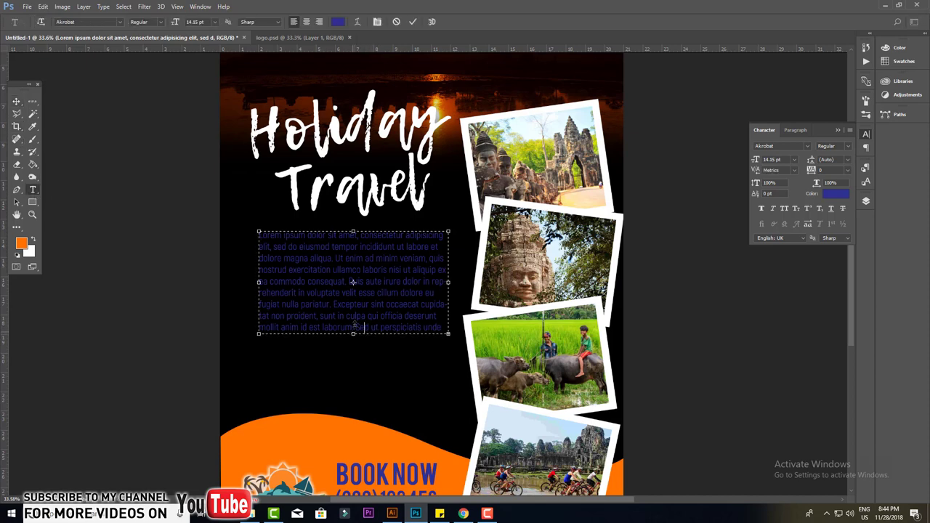
{"action": "left_click_drag", "start_coordinate": [354, 334], "coordinate": [353, 285]}
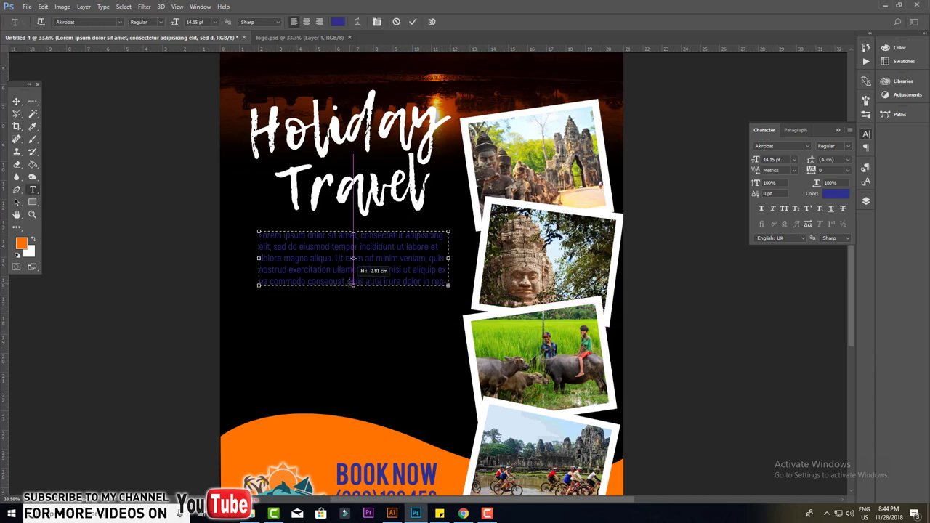
{"action": "key", "text": "ctrl+a"}
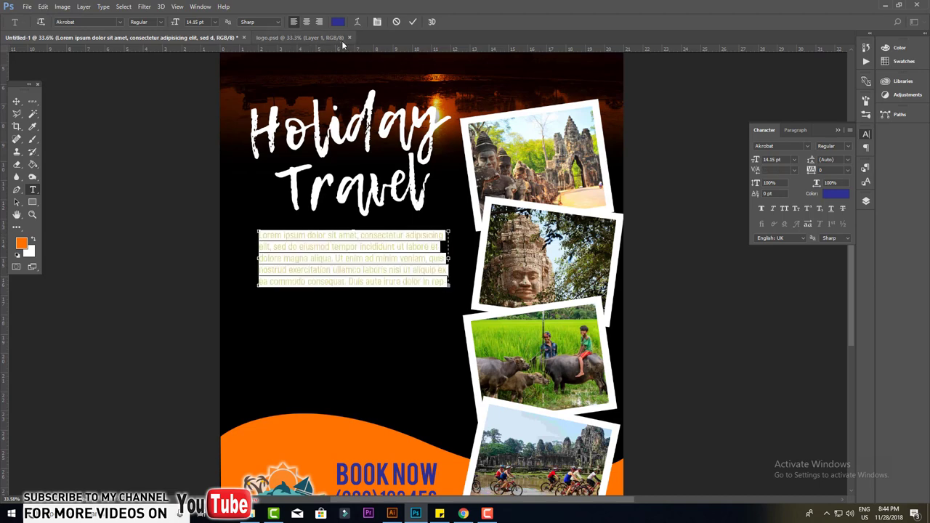
{"action": "left_click", "coordinate": [338, 21]}
{"action": "left_click", "coordinate": [291, 433]}
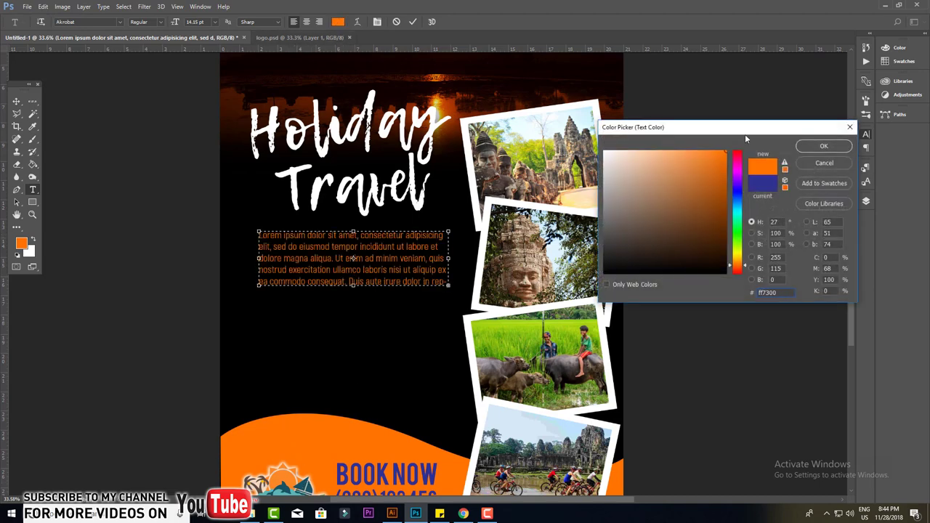
{"action": "left_click", "coordinate": [824, 146]}
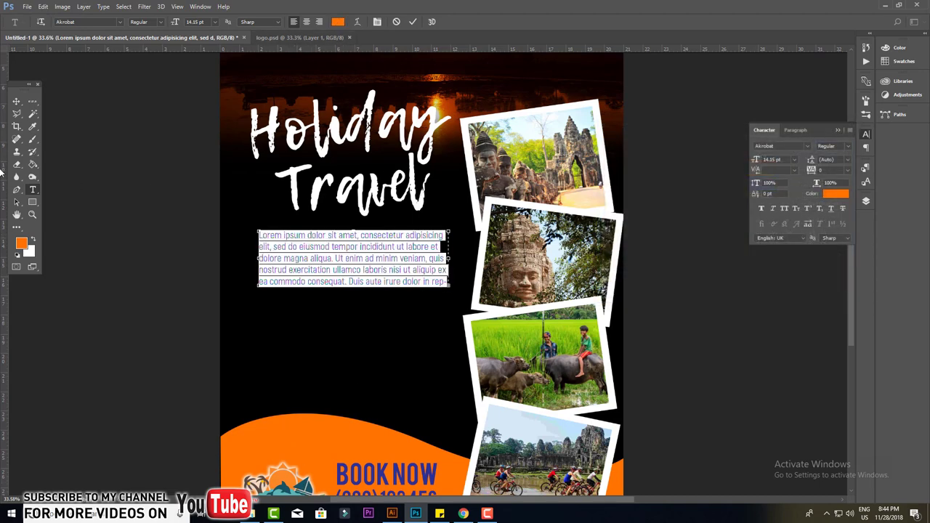
{"action": "left_click", "coordinate": [16, 101]}
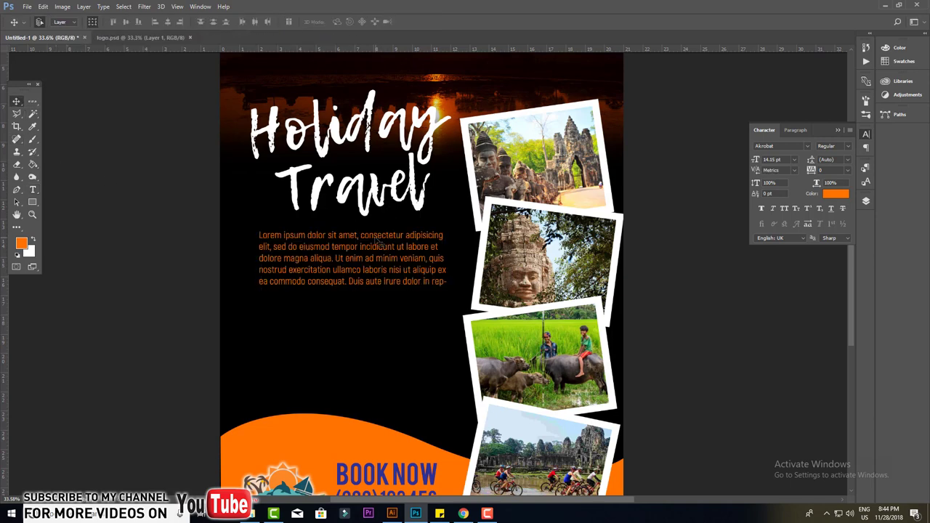
{"action": "mouse_move", "coordinate": [381, 244]}
{"action": "left_mouse_down"}
{"action": "mouse_move", "coordinate": [371, 243]}
{"action": "mouse_move", "coordinate": [384, 305]}
{"action": "left_mouse_up"}
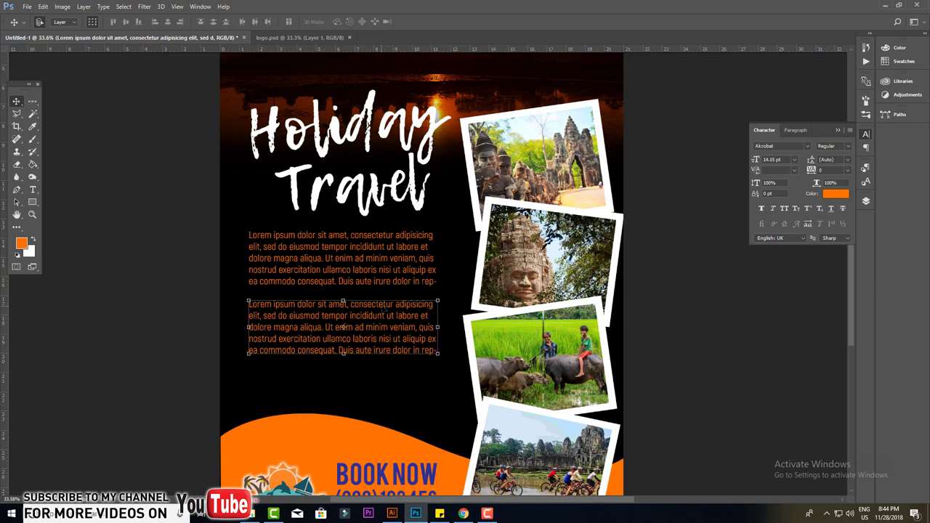
- Make the duplicate paragraph white, then lengthen and widen its text box to show more lines
{"action": "double_click", "coordinate": [384, 307]}
{"action": "key", "text": "ctrl+a"}
{"action": "left_click", "coordinate": [338, 22]}
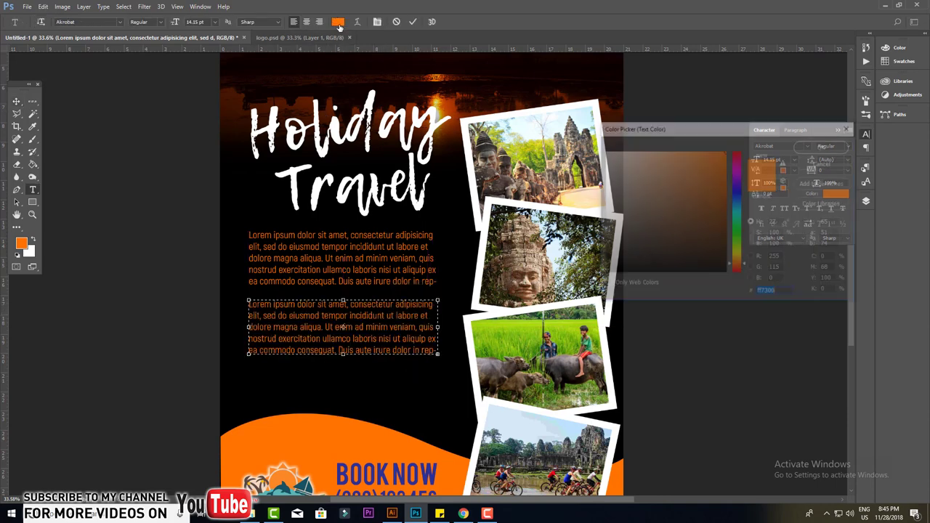
{"action": "left_click", "coordinate": [604, 152]}
{"action": "left_click", "coordinate": [805, 147]}
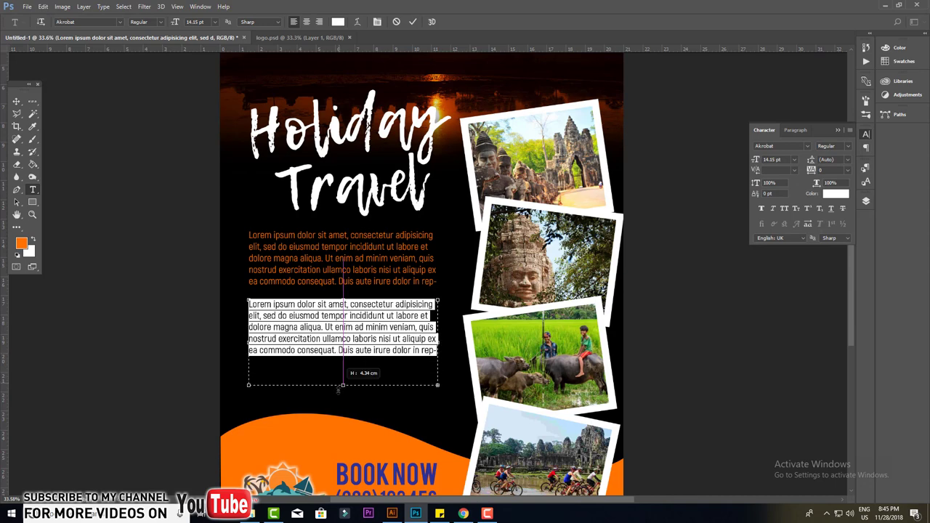
{"action": "left_click_drag", "start_coordinate": [338, 353], "coordinate": [342, 405]}
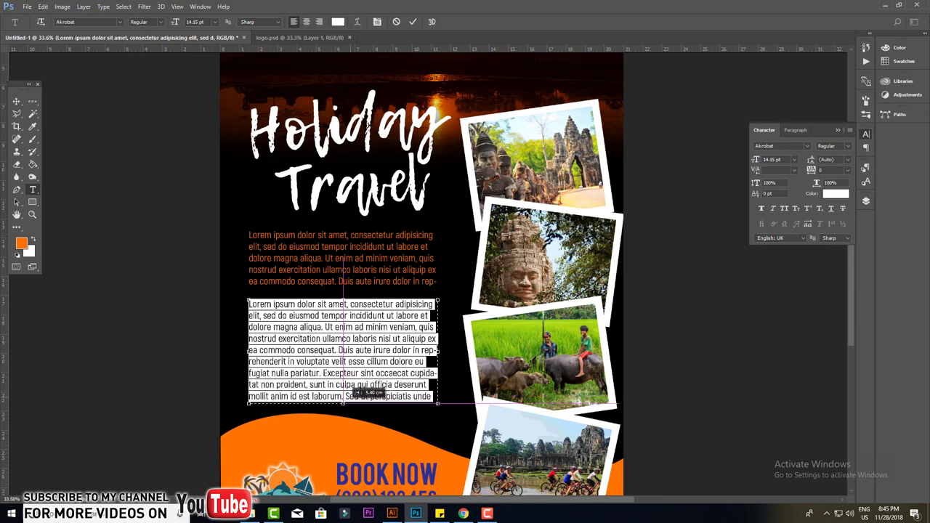
{"action": "left_click_drag", "start_coordinate": [439, 351], "coordinate": [459, 352]}
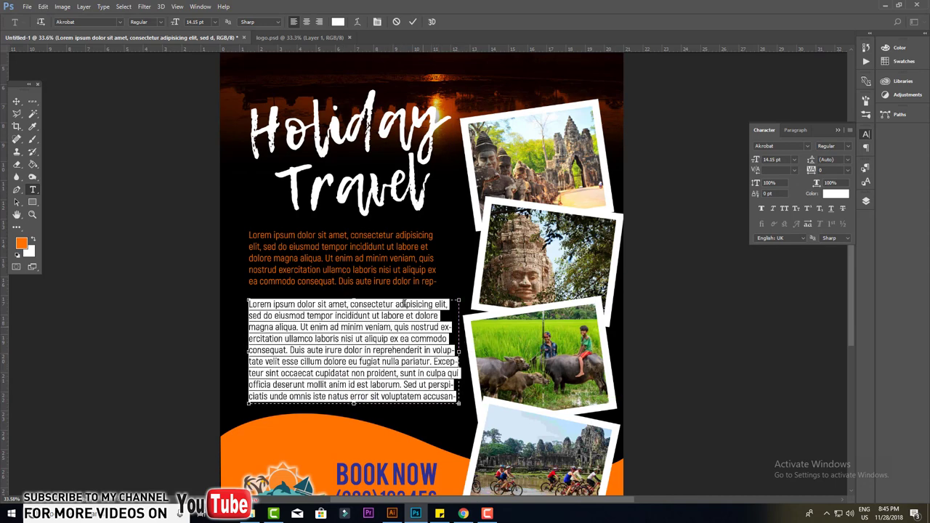
{"action": "left_click", "coordinate": [413, 22]}
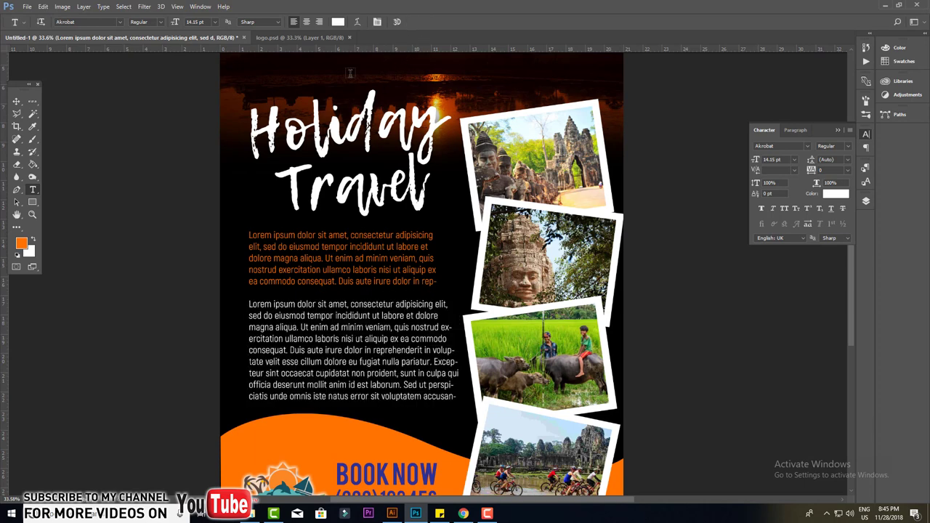
{"action": "left_click", "coordinate": [16, 102]}
- Scale the Holiday Travel heading to about 108.6% and rotate it roughly -5.4°
{"action": "key", "text": "ctrl+0"}
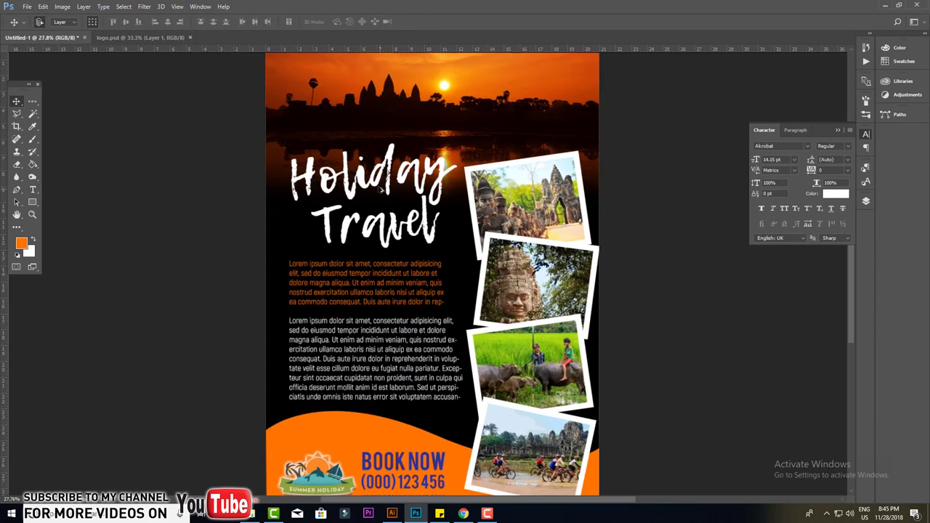
{"action": "scroll", "coordinate": [418, 282], "scroll_direction": "down", "scroll_amount": 1}
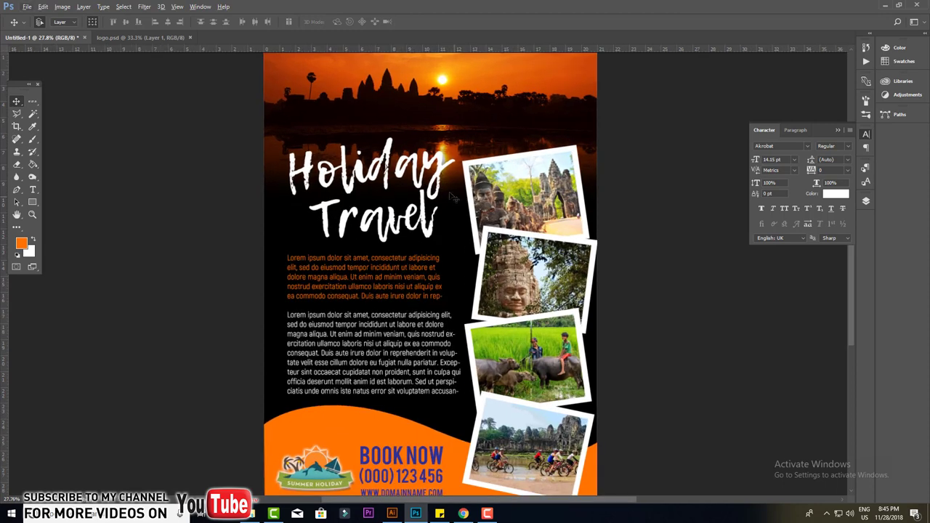
{"action": "left_click", "coordinate": [432, 166]}
{"action": "key", "text": "ctrl+t"}
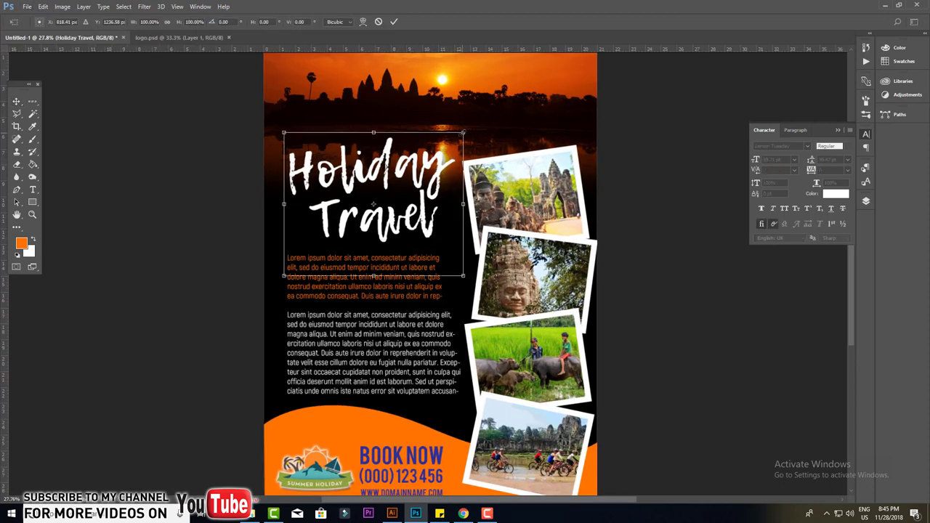
{"action": "left_click_drag", "start_coordinate": [463, 132], "coordinate": [470, 127]}
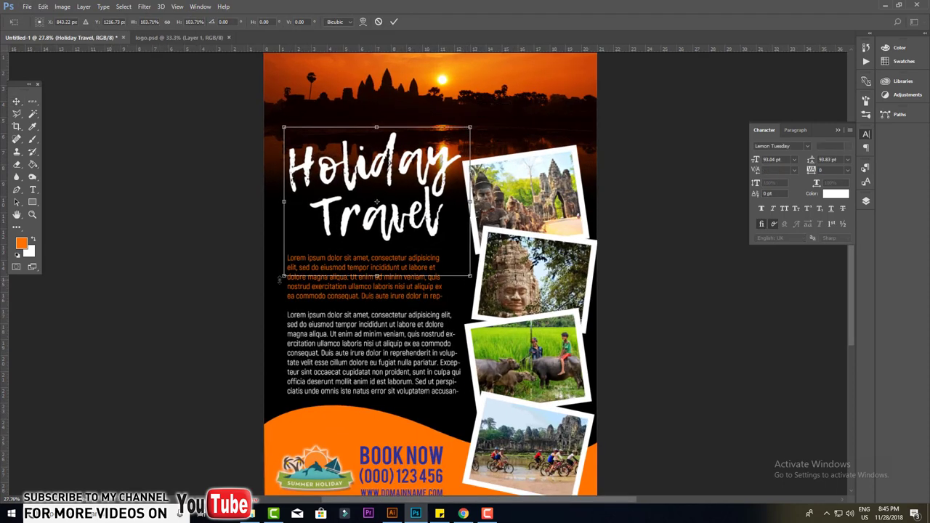
{"action": "left_click_drag", "start_coordinate": [283, 277], "coordinate": [274, 283]}
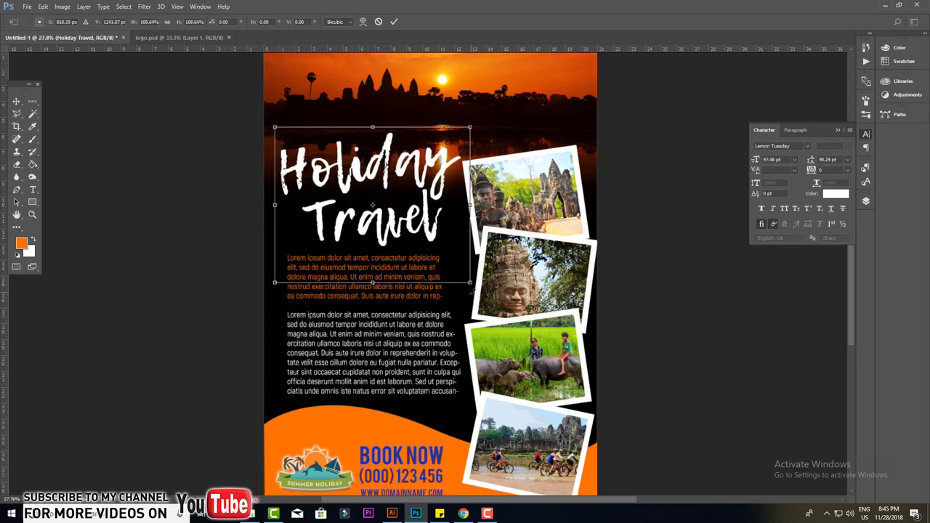
{"action": "left_click_drag", "start_coordinate": [473, 291], "coordinate": [481, 281]}
{"action": "key", "text": "Return"}
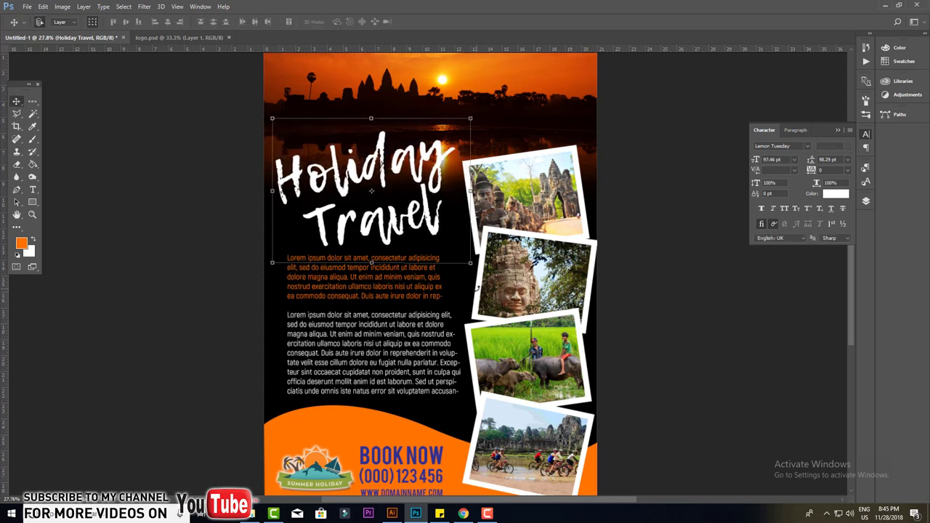
{"action": "left_click", "coordinate": [866, 201]}
- Add a grey drop shadow at 75% opacity to the Holiday Travel heading
{"action": "left_click", "coordinate": [774, 372]}
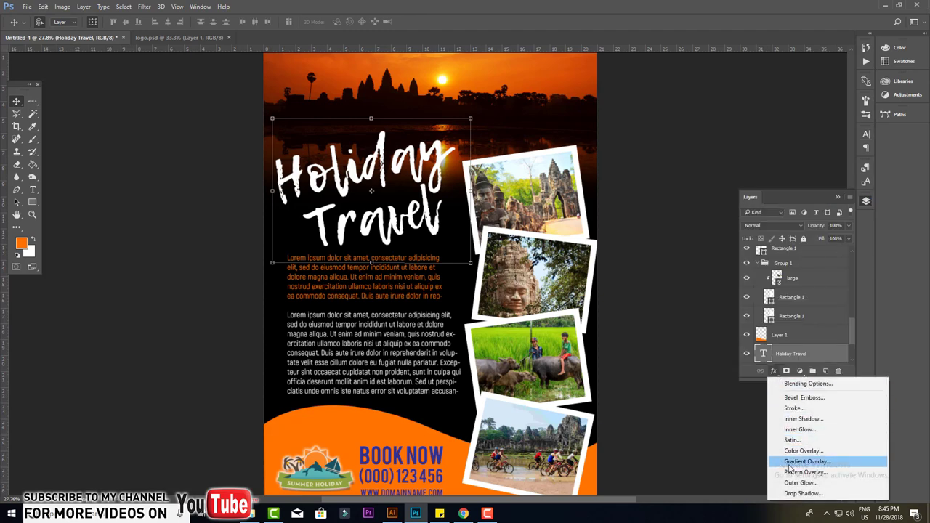
{"action": "left_click", "coordinate": [718, 392]}
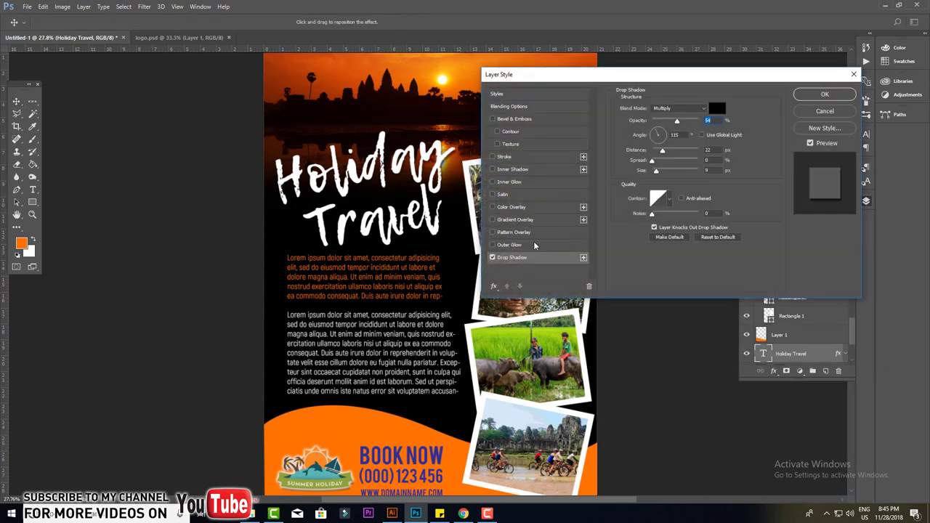
{"action": "left_click", "coordinate": [509, 245]}
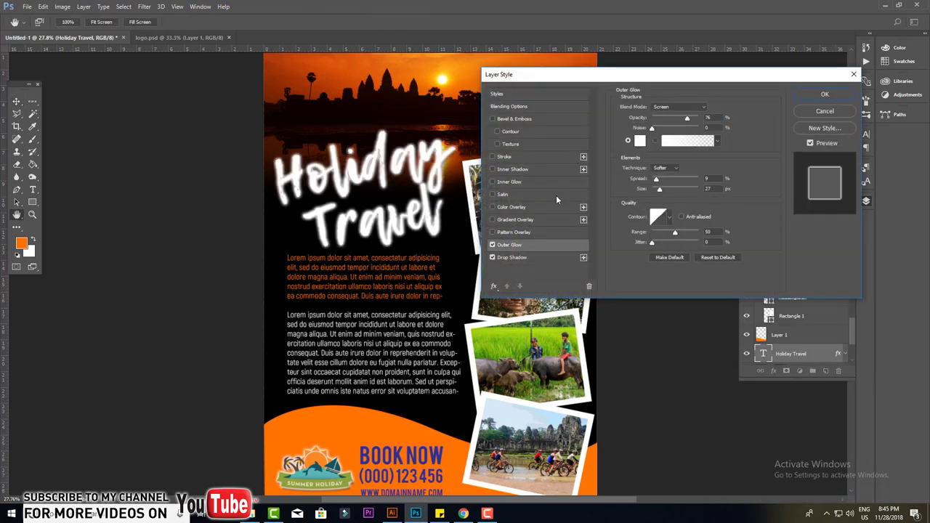
{"action": "left_click", "coordinate": [515, 256]}
{"action": "left_click", "coordinate": [493, 245]}
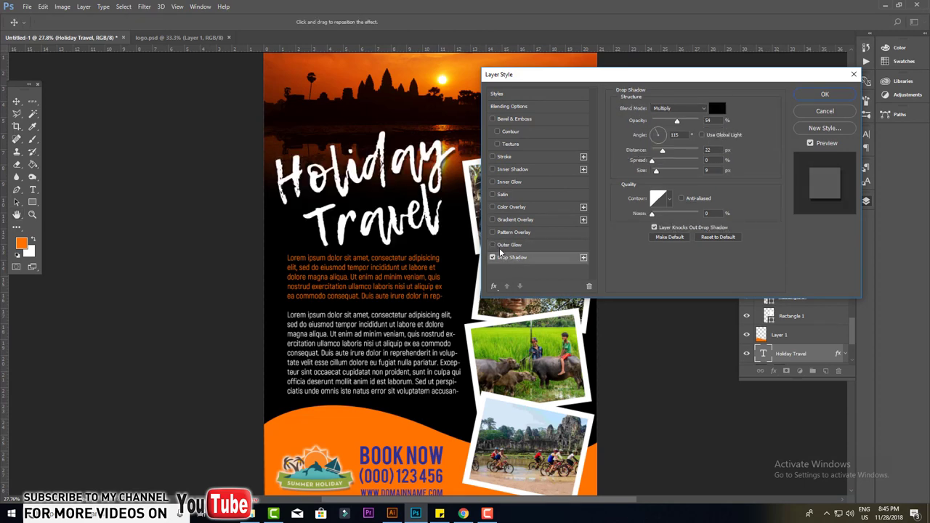
{"action": "left_click", "coordinate": [716, 108]}
{"action": "left_click_drag", "start_coordinate": [620, 170], "coordinate": [612, 212]}
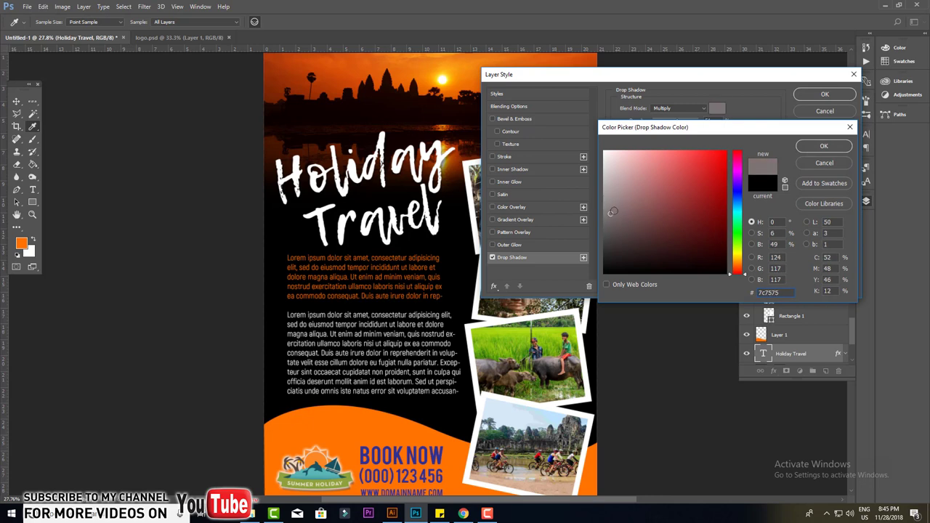
{"action": "left_click", "coordinate": [821, 146]}
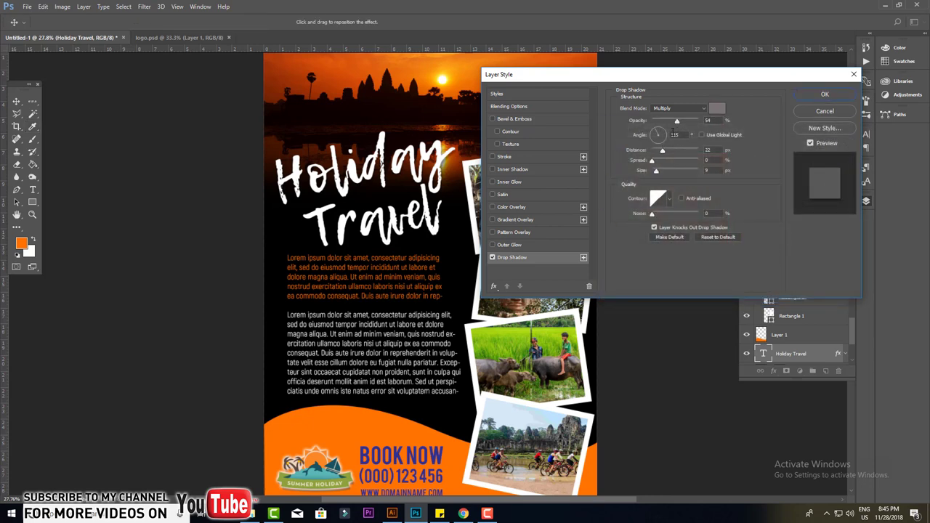
{"action": "left_click_drag", "start_coordinate": [679, 124], "coordinate": [688, 124]}
- Add a Chisel Hard bevel of size 13 to the heading and apply the effects
{"action": "left_click", "coordinate": [514, 120]}
{"action": "left_click", "coordinate": [672, 118]}
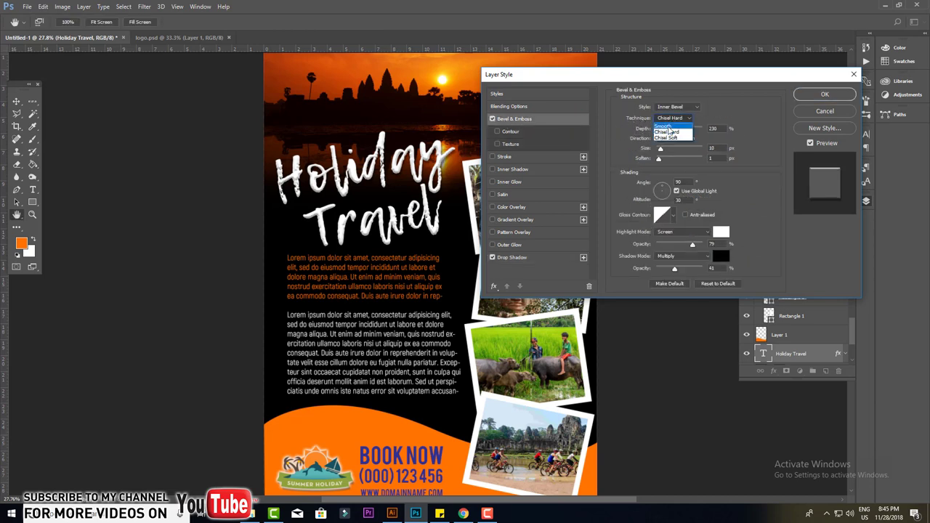
{"action": "left_click", "coordinate": [668, 132]}
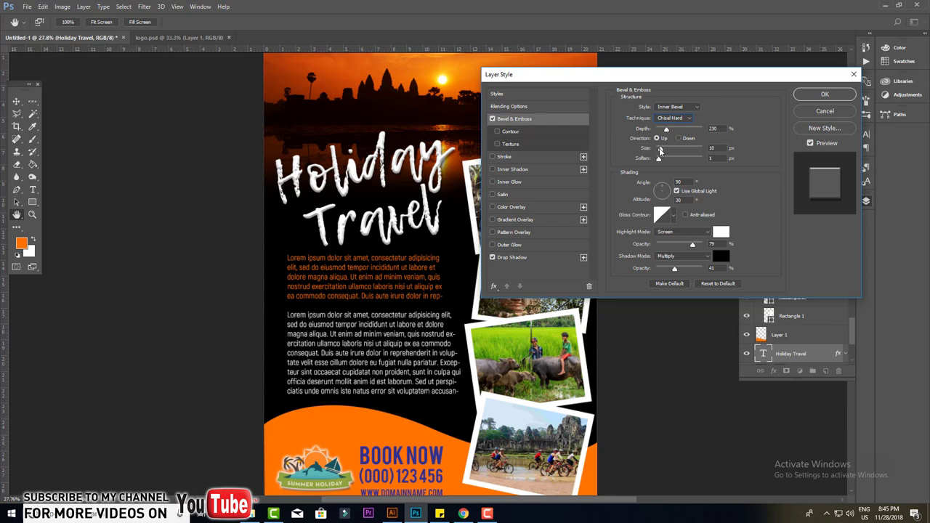
{"action": "left_click_drag", "start_coordinate": [661, 150], "coordinate": [662, 130]}
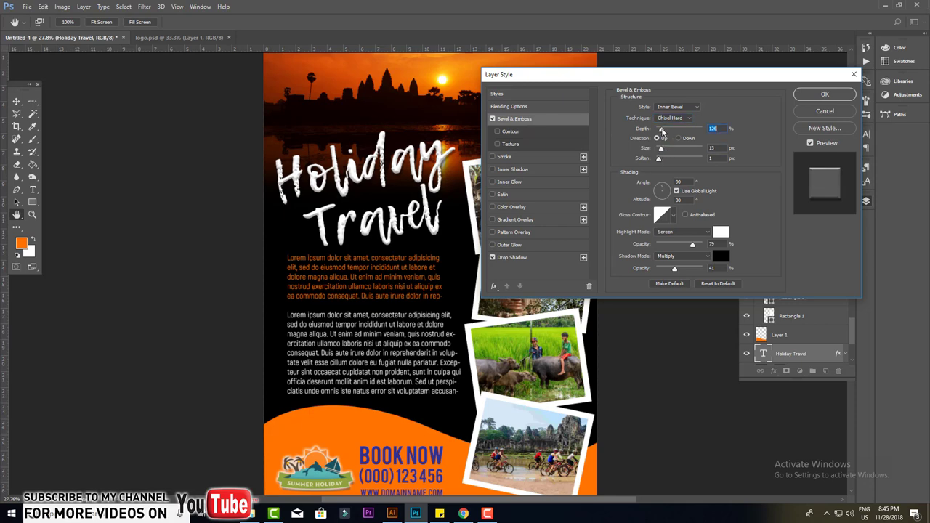
{"action": "left_click", "coordinate": [812, 98]}
- Give the bottom photo frame a drop shadow
{"action": "scroll", "coordinate": [386, 297], "scroll_direction": "up", "scroll_amount": 1}
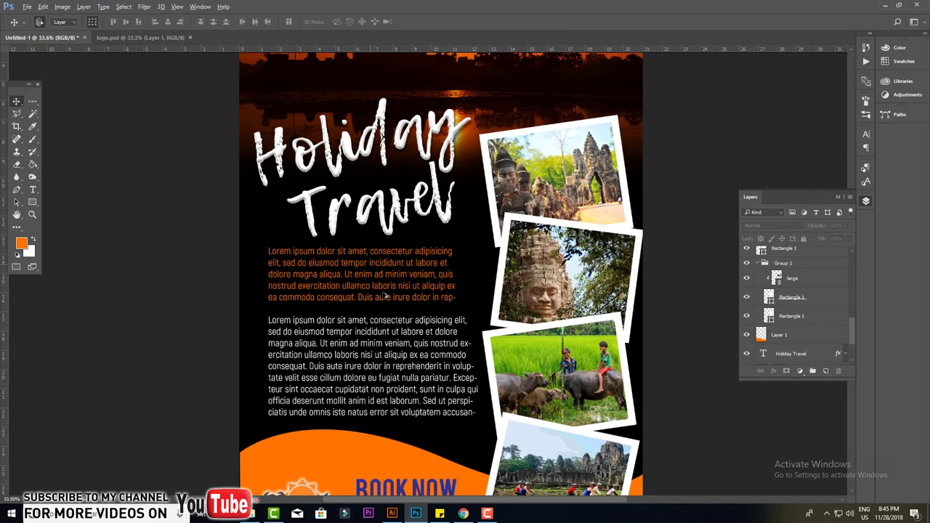
{"action": "left_click", "coordinate": [519, 96]}
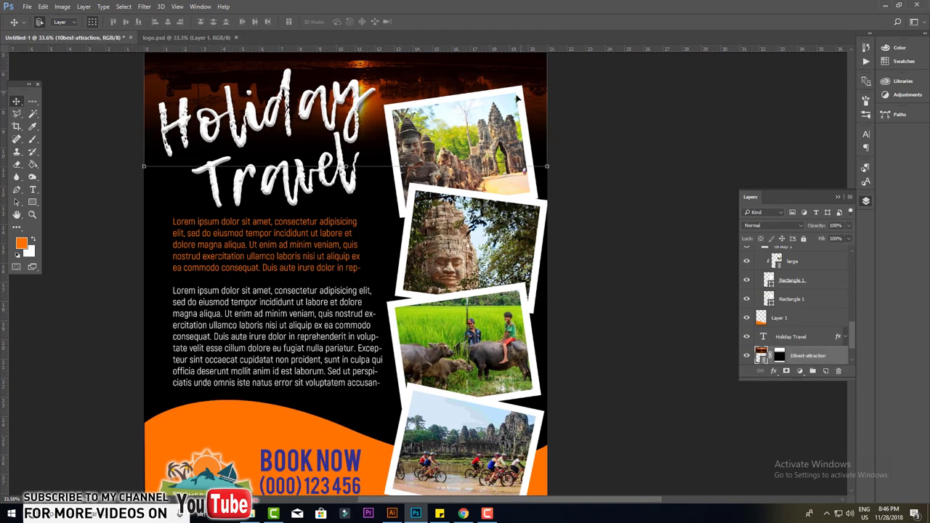
{"action": "left_click", "coordinate": [522, 88]}
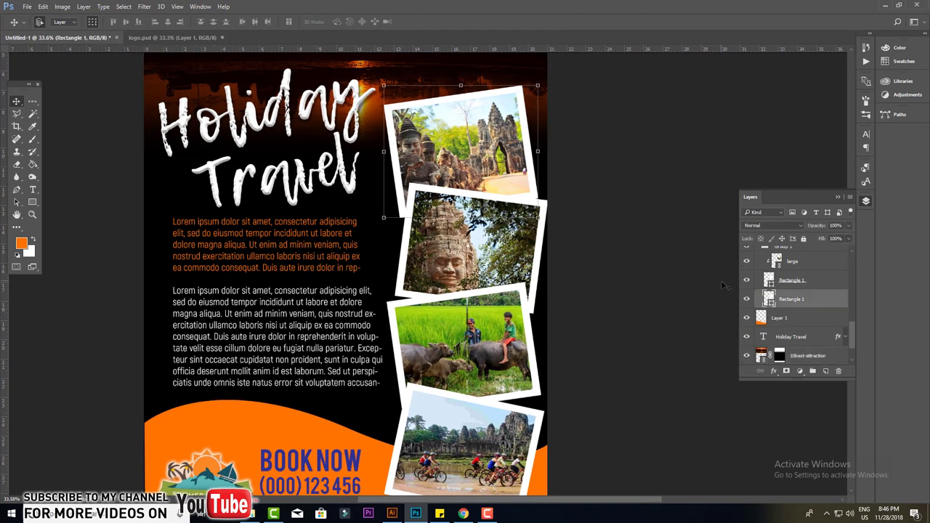
{"action": "scroll", "coordinate": [501, 312], "scroll_direction": "down", "scroll_amount": 5}
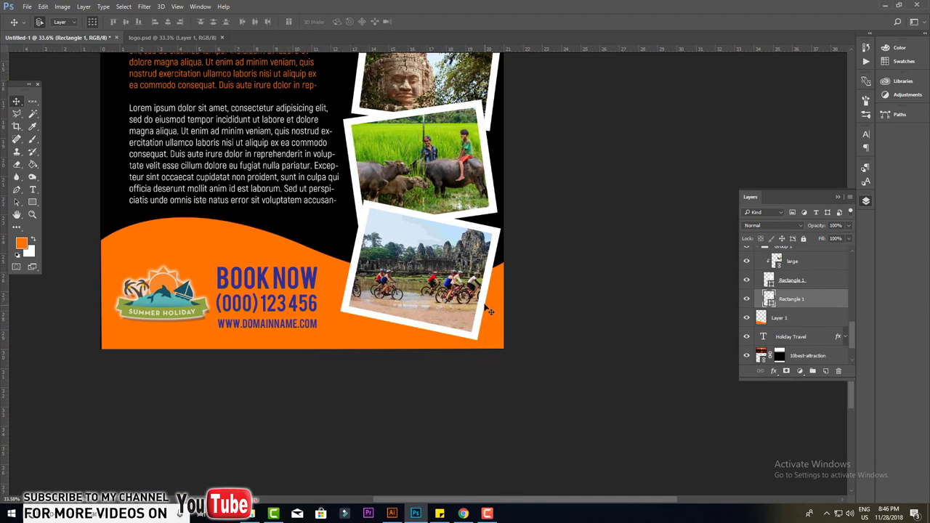
{"action": "left_click", "coordinate": [484, 308]}
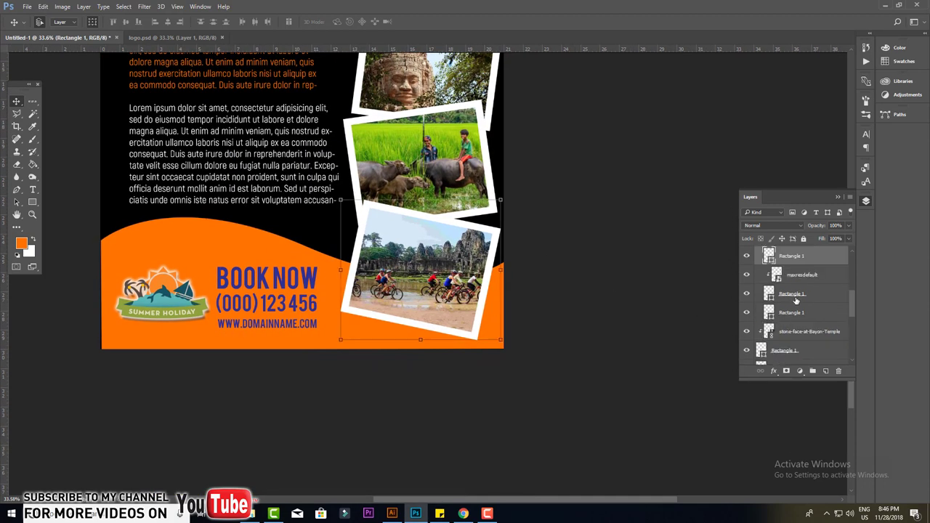
{"action": "left_click", "coordinate": [746, 257]}
{"action": "left_click", "coordinate": [746, 258]}
{"action": "left_click", "coordinate": [774, 370]}
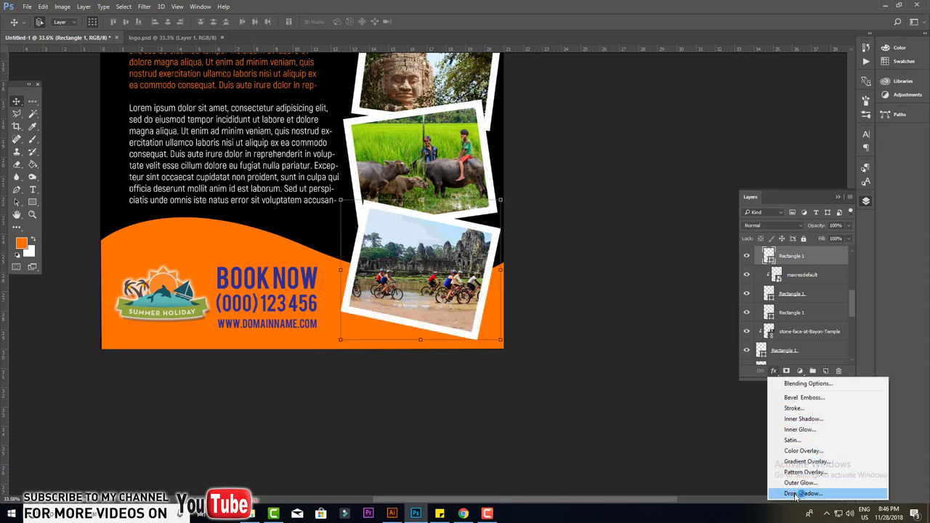
{"action": "left_click", "coordinate": [800, 494]}
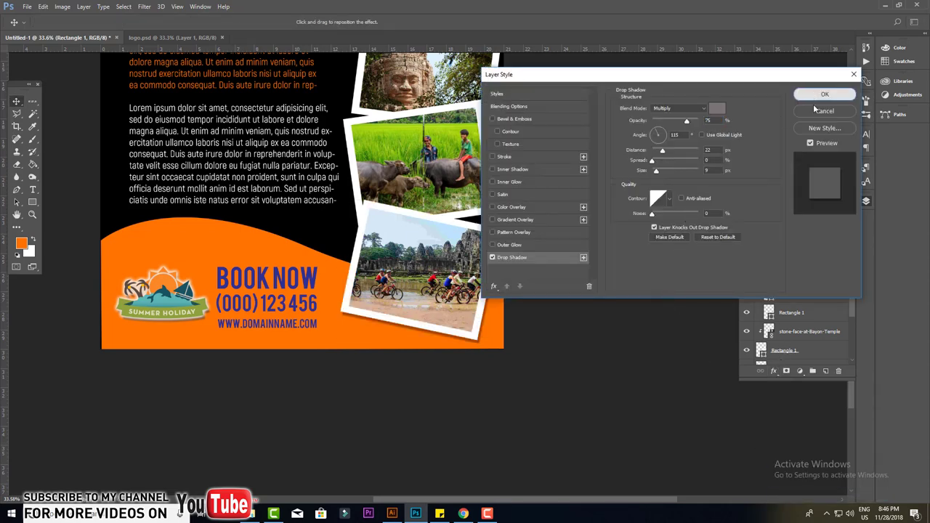
{"action": "left_click", "coordinate": [826, 95]}
- Give the middle photo frame a drop shadow
{"action": "left_click", "coordinate": [490, 115]}
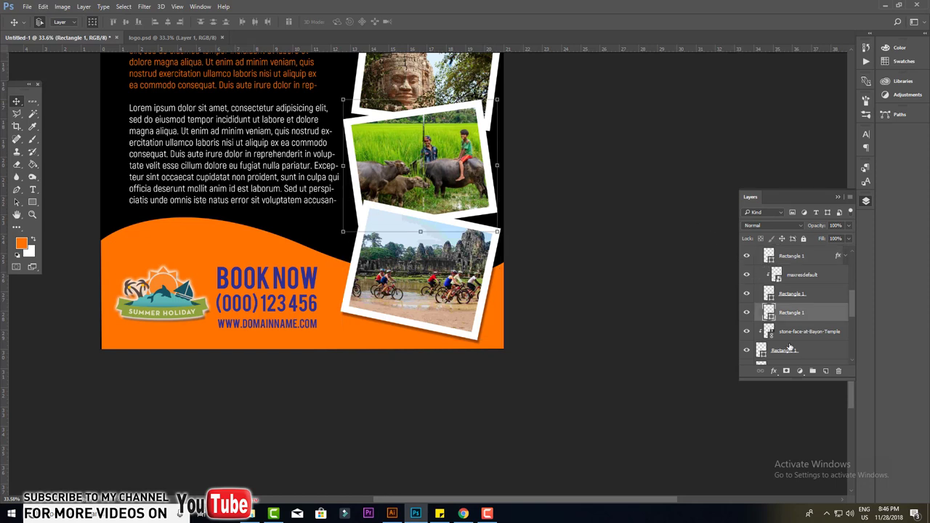
{"action": "left_click", "coordinate": [798, 371]}
{"action": "left_click", "coordinate": [775, 371]}
{"action": "left_click", "coordinate": [774, 371]}
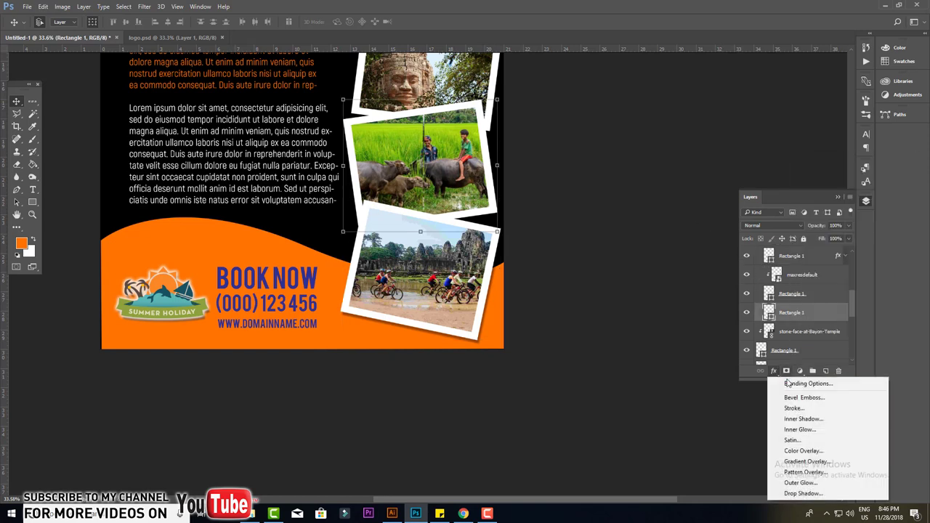
{"action": "left_click", "coordinate": [799, 494]}
{"action": "left_click", "coordinate": [822, 95]}
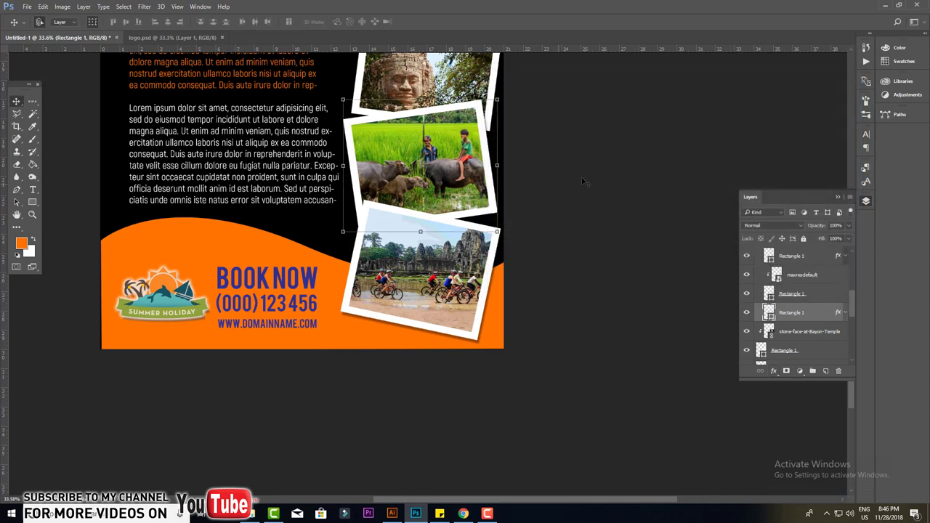
{"action": "left_click_drag", "start_coordinate": [570, 205], "coordinate": [586, 295]}
- Select the second photo's layers and bring them above the green photo
{"action": "scroll", "coordinate": [524, 265], "scroll_direction": "up", "scroll_amount": 3}
{"action": "scroll", "coordinate": [522, 263], "scroll_direction": "up", "scroll_amount": 1, "text": "alt"}
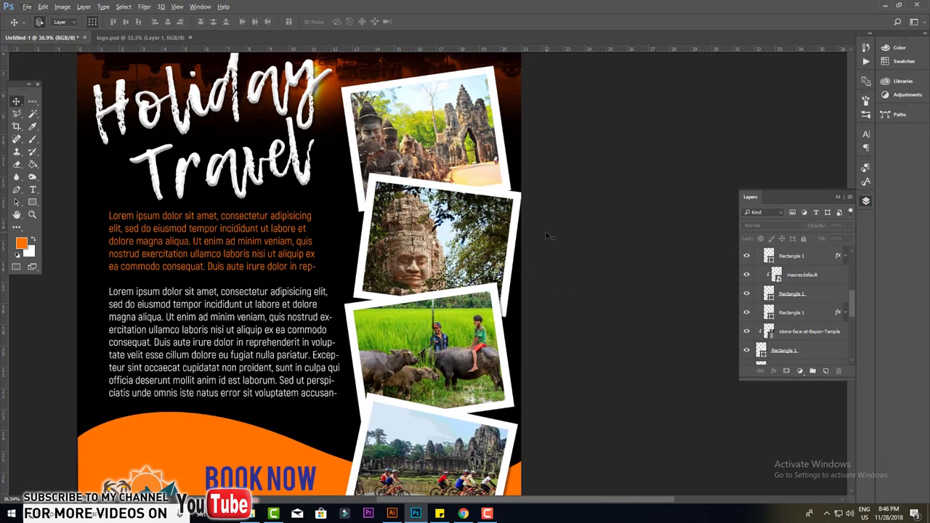
{"action": "scroll", "coordinate": [538, 335], "scroll_direction": "down", "scroll_amount": 1, "text": "alt"}
{"action": "scroll", "coordinate": [538, 335], "scroll_direction": "up", "scroll_amount": 1, "text": "alt"}
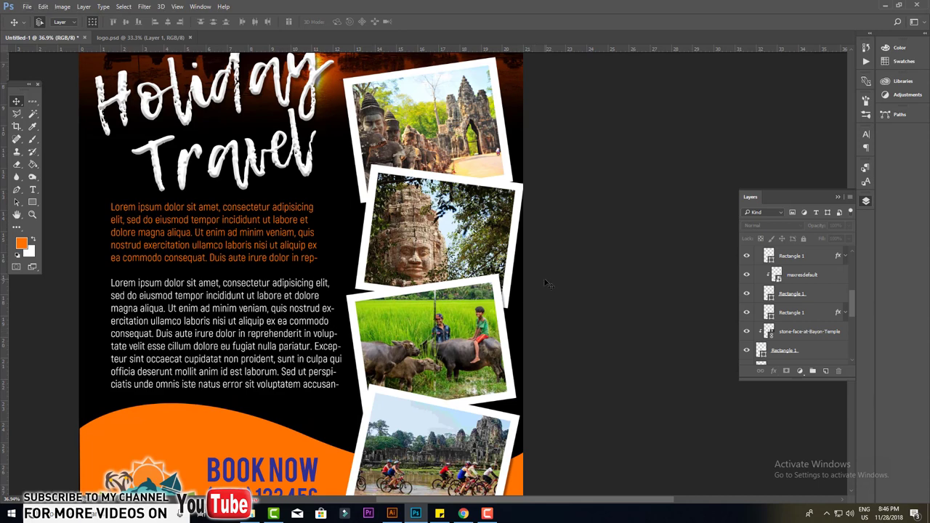
{"action": "scroll", "coordinate": [545, 287], "scroll_direction": "down", "scroll_amount": 1, "text": "alt"}
{"action": "scroll", "coordinate": [534, 305], "scroll_direction": "down", "scroll_amount": 1, "text": "alt"}
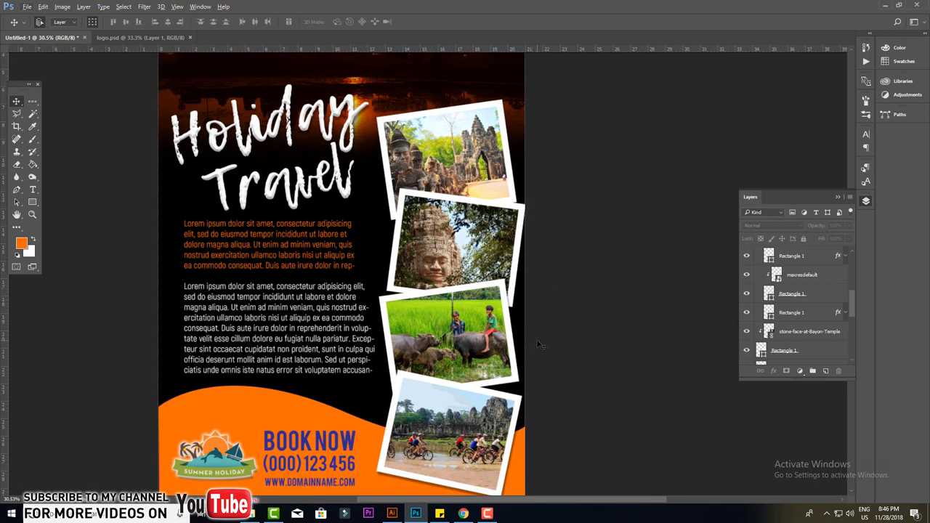
{"action": "left_click_drag", "start_coordinate": [538, 344], "coordinate": [476, 263]}
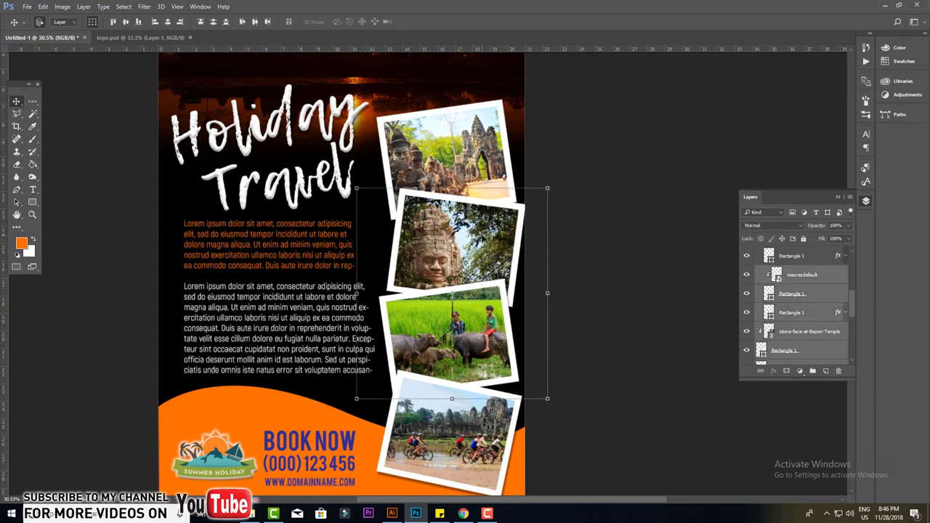
{"action": "left_click_drag", "start_coordinate": [574, 313], "coordinate": [433, 193]}
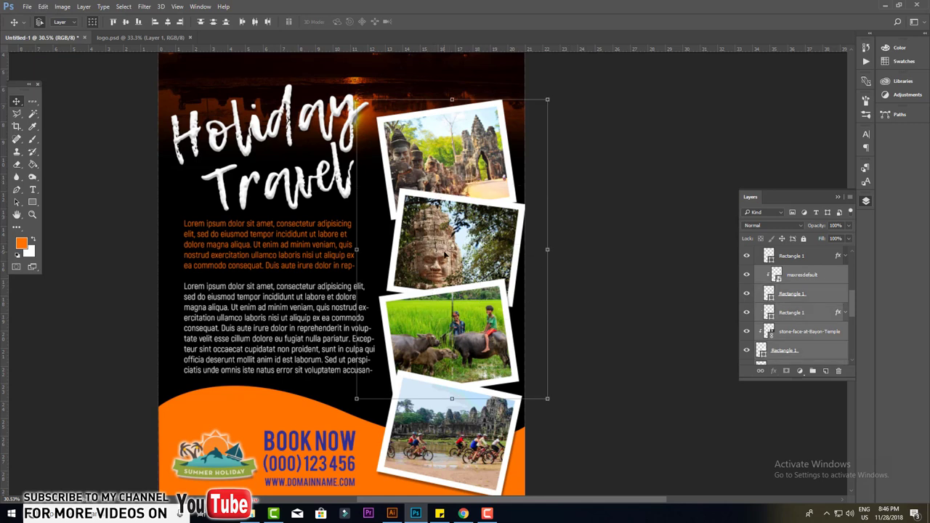
{"action": "left_click_drag", "start_coordinate": [563, 231], "coordinate": [447, 151]}
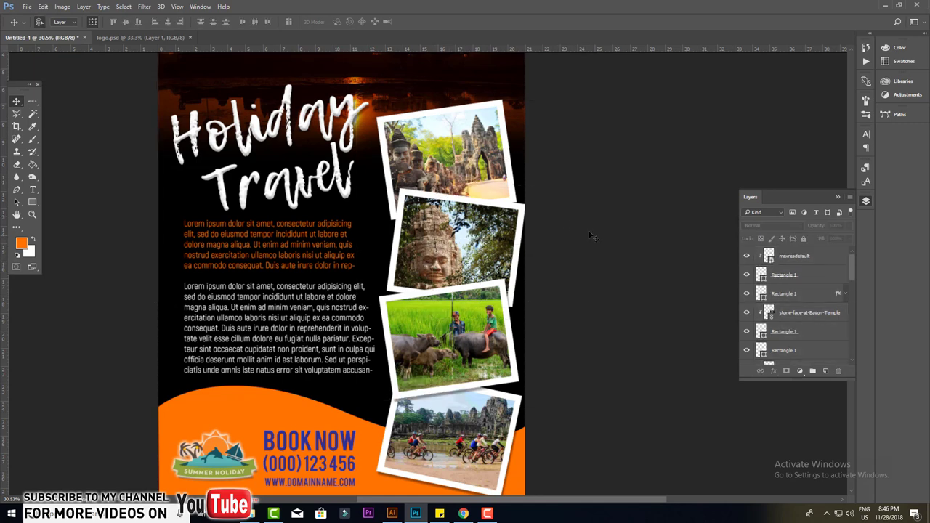
{"action": "left_click_drag", "start_coordinate": [543, 58], "coordinate": [455, 218]}
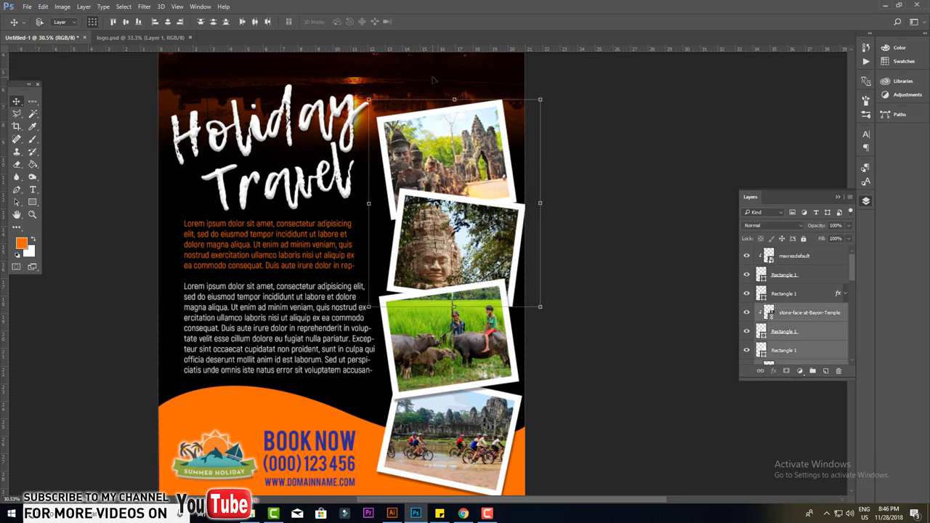
{"action": "key", "text": "ctrl+bracketright"}
- Add a drop shadow to the second photo's frame rectangle
{"action": "left_click", "coordinate": [572, 260]}
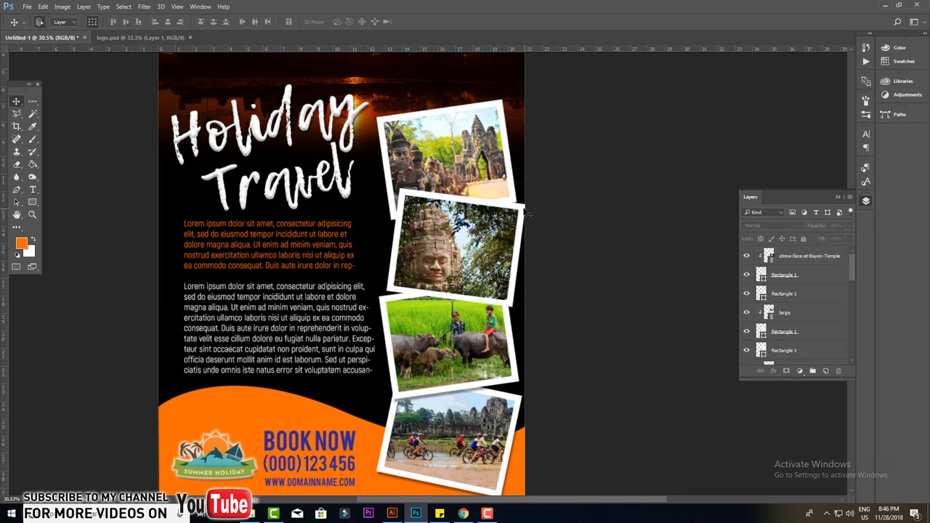
{"action": "left_click", "coordinate": [527, 213]}
{"action": "left_click", "coordinate": [773, 371]}
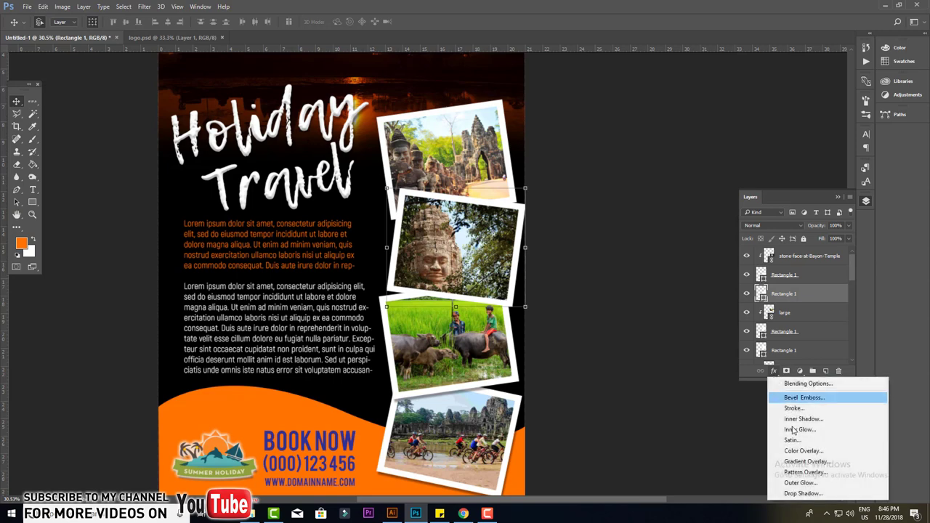
{"action": "left_click", "coordinate": [791, 486]}
{"action": "key", "text": "Return"}
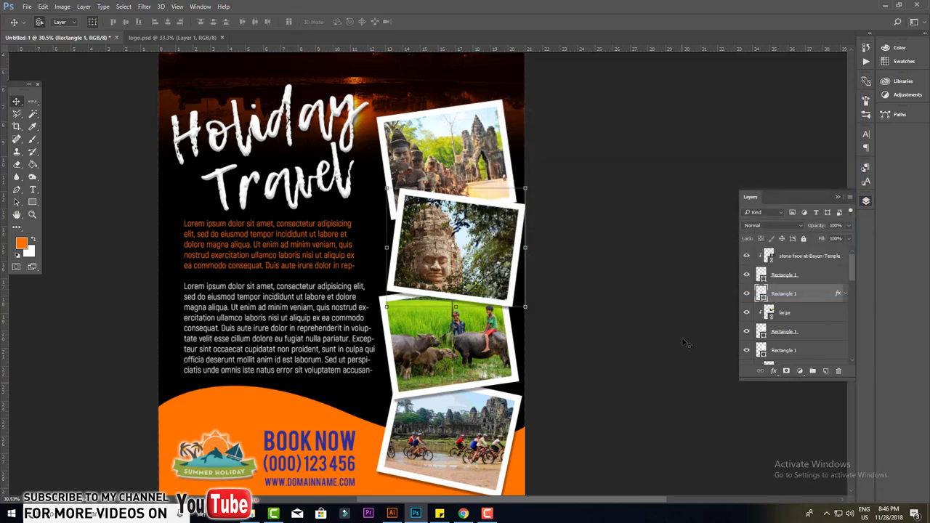
{"action": "left_click", "coordinate": [614, 191]}
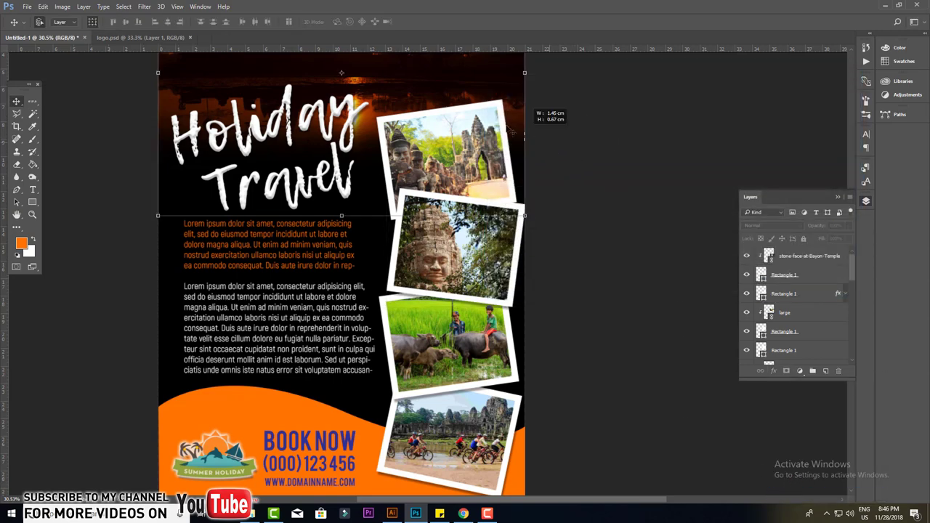
- Bring the top photo's layers to the top of the stack and give its frame a drop shadow
{"action": "left_click_drag", "start_coordinate": [559, 116], "coordinate": [440, 93]}
{"action": "key", "text": "ctrl+shift+bracketright"}
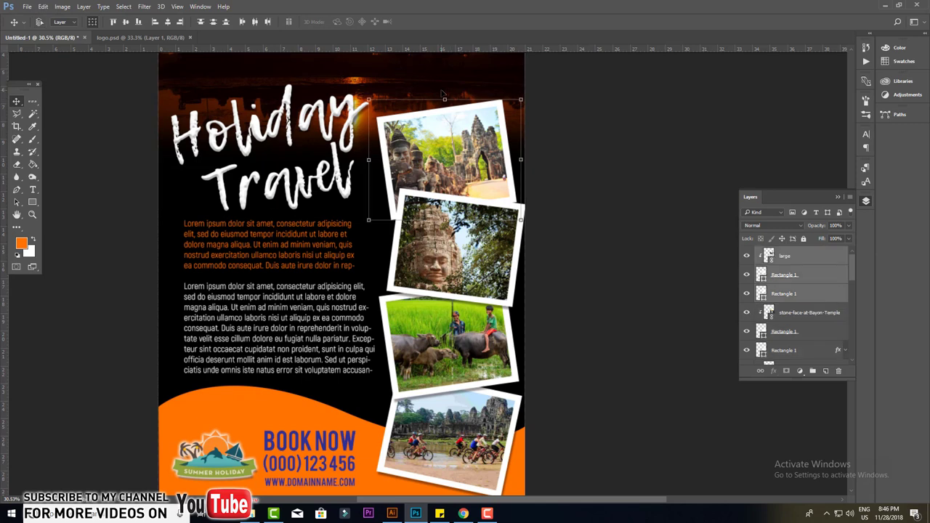
{"action": "left_click", "coordinate": [584, 206]}
{"action": "left_click", "coordinate": [511, 152]}
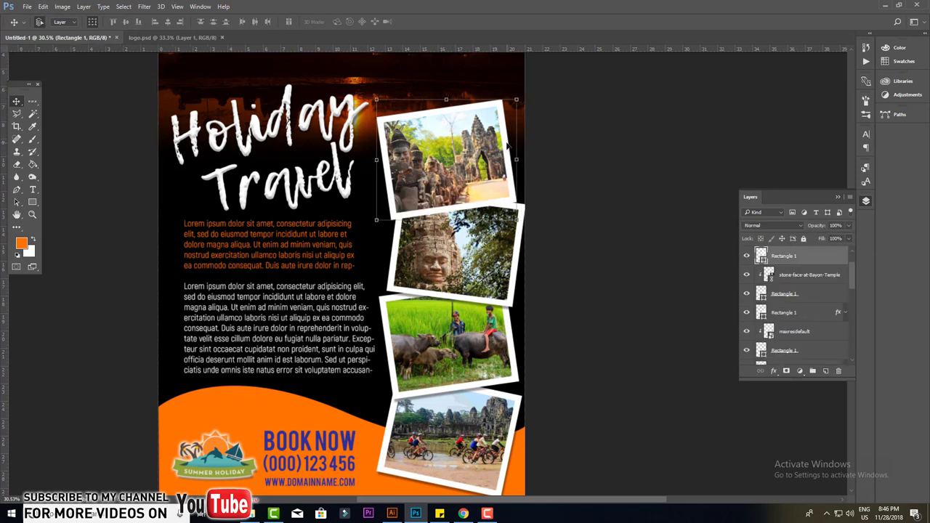
{"action": "left_click", "coordinate": [774, 371]}
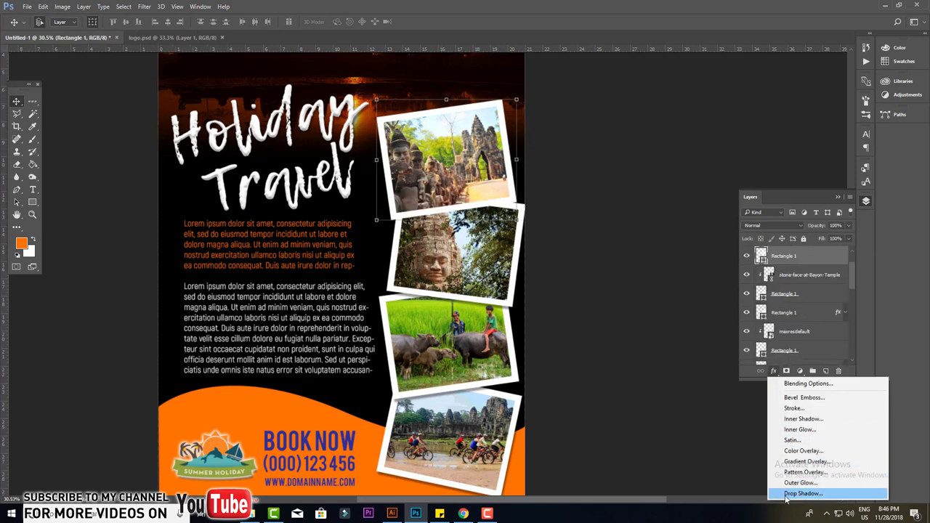
{"action": "left_click", "coordinate": [792, 487]}
{"action": "left_click", "coordinate": [824, 95]}
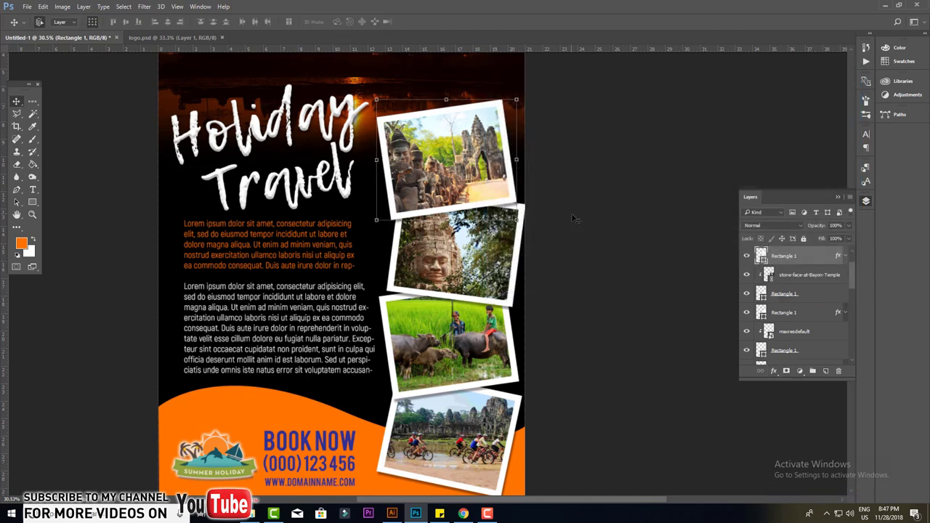
{"action": "left_click", "coordinate": [618, 217]}
{"action": "key", "text": "ctrl+0"}
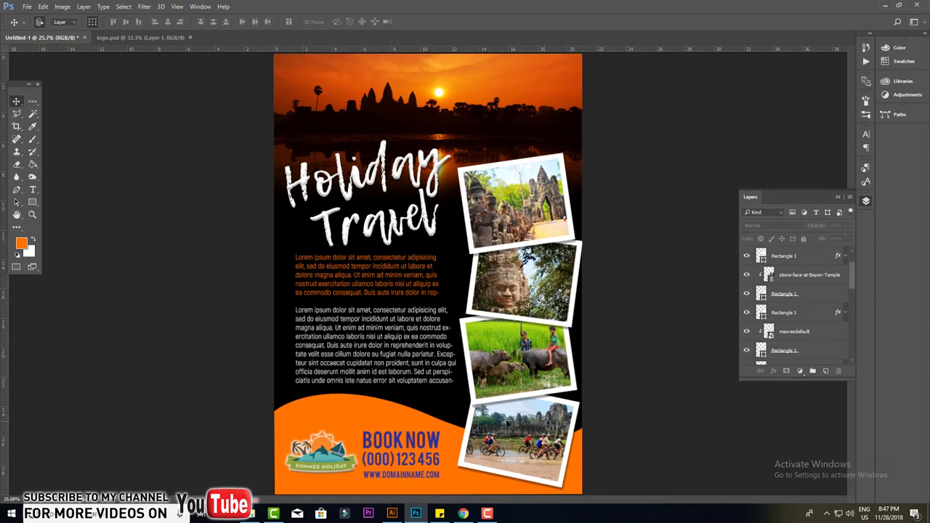
- Apply a Chisel Hard bevel with 386% depth and 32 px size to the orange footer wave
{"action": "left_click", "coordinate": [373, 414]}
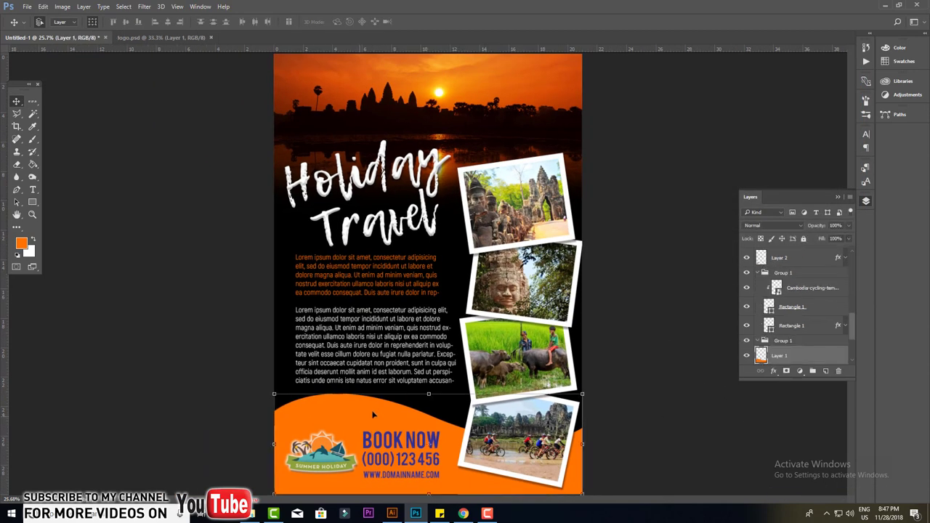
{"action": "left_click", "coordinate": [774, 371]}
{"action": "left_click", "coordinate": [800, 399]}
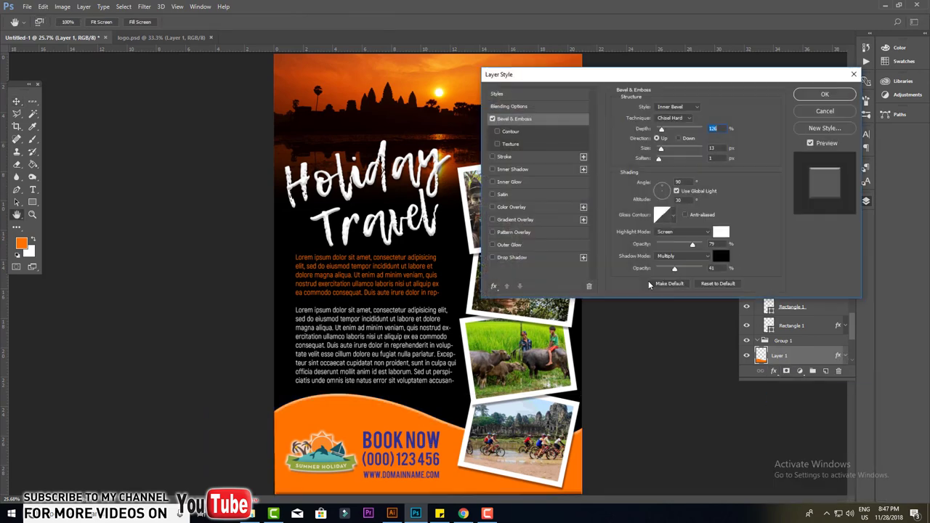
{"action": "left_click", "coordinate": [683, 118]}
{"action": "left_click", "coordinate": [681, 133]}
{"action": "mouse_move", "coordinate": [663, 130]}
{"action": "left_mouse_down"}
{"action": "mouse_move", "coordinate": [675, 130]}
{"action": "mouse_move", "coordinate": [663, 157]}
{"action": "mouse_move", "coordinate": [614, 159]}
{"action": "left_mouse_up"}
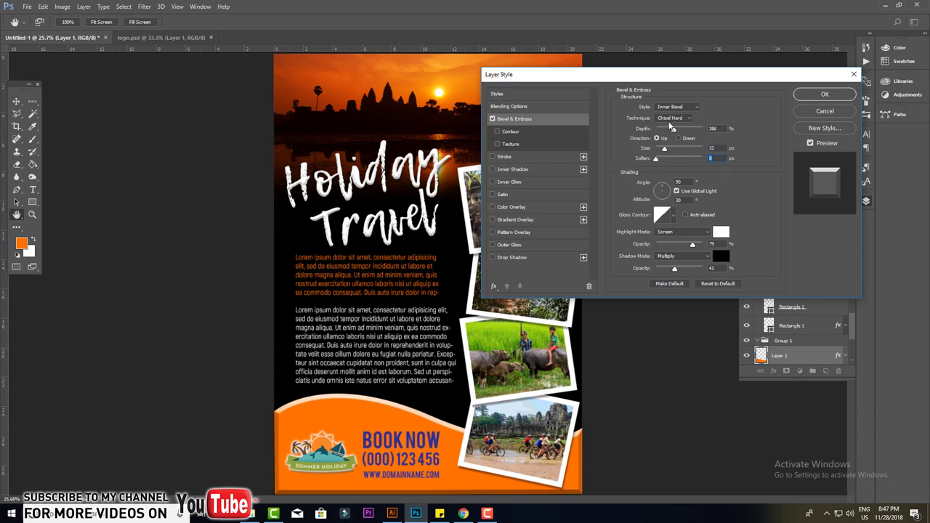
{"action": "left_click", "coordinate": [672, 118]}
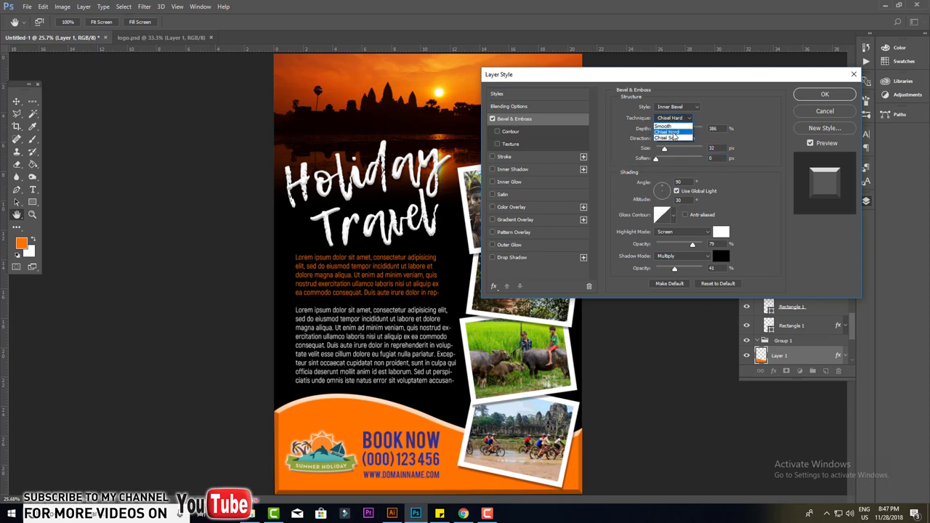
{"action": "left_click", "coordinate": [673, 132]}
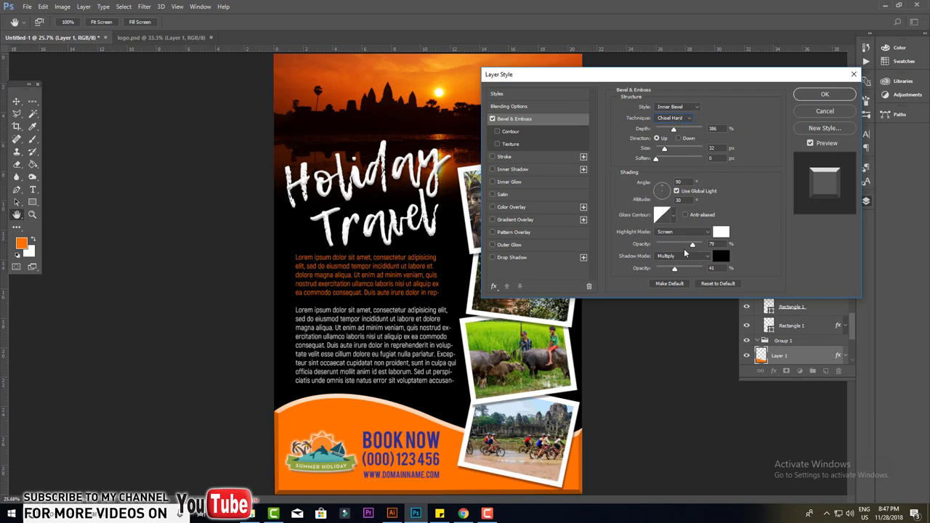
{"action": "left_click", "coordinate": [825, 95]}
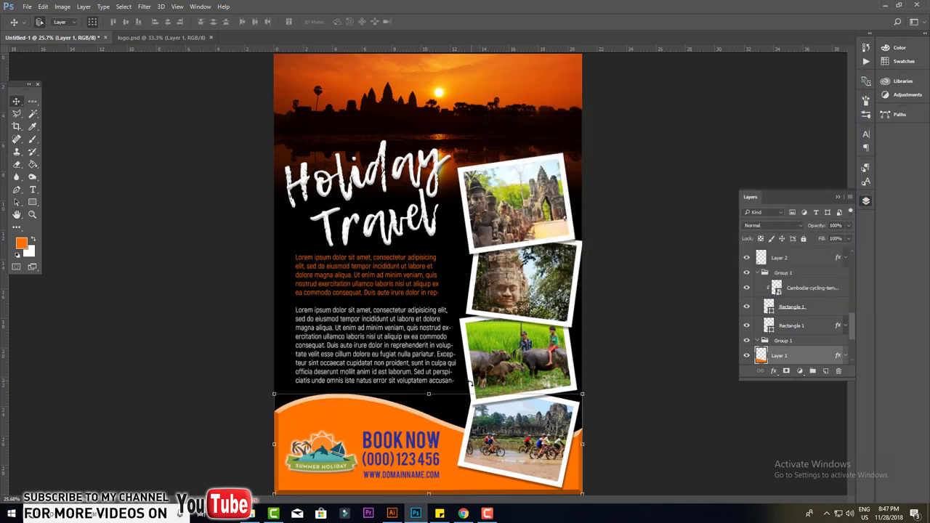
- Try stretching the footer wider, cancel it, then deselect and collapse the Layers panel
{"action": "left_click_drag", "start_coordinate": [274, 494], "coordinate": [262, 499]}
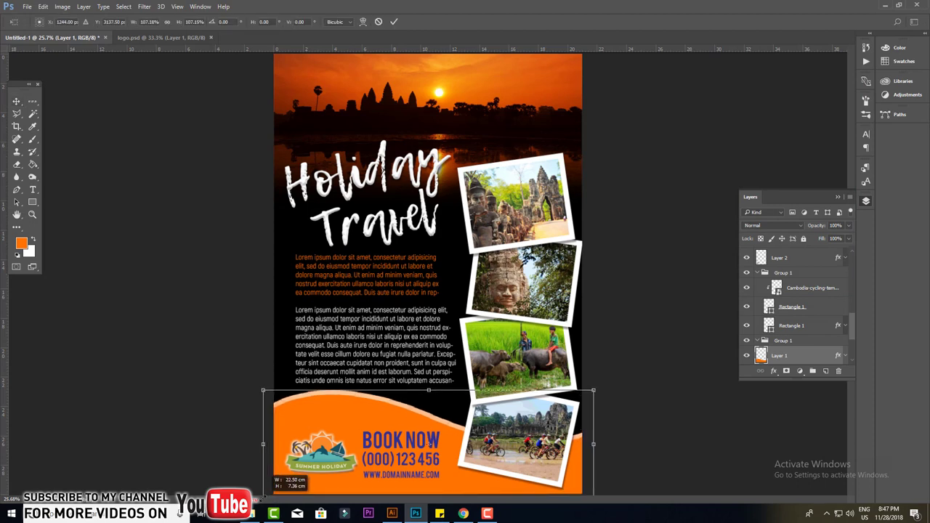
{"action": "key", "text": "Escape"}
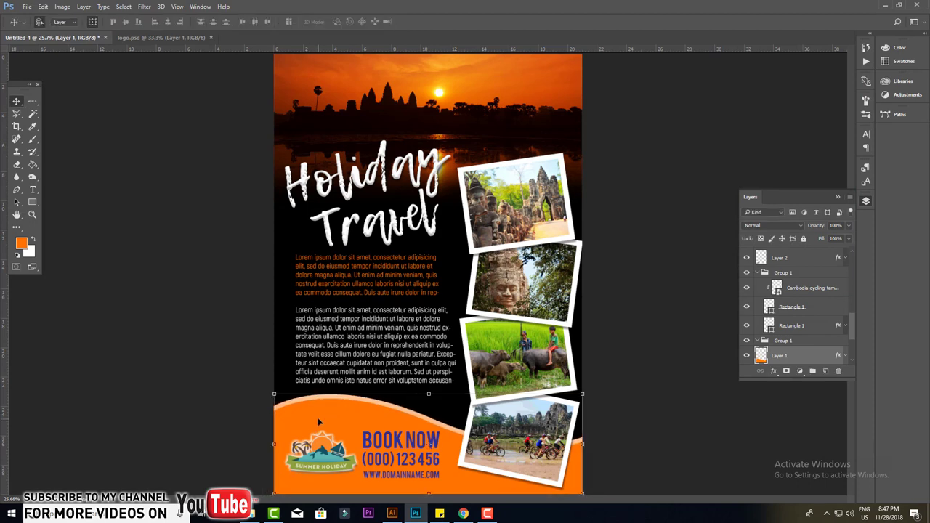
{"action": "left_click", "coordinate": [627, 219]}
{"action": "left_click", "coordinate": [838, 197]}
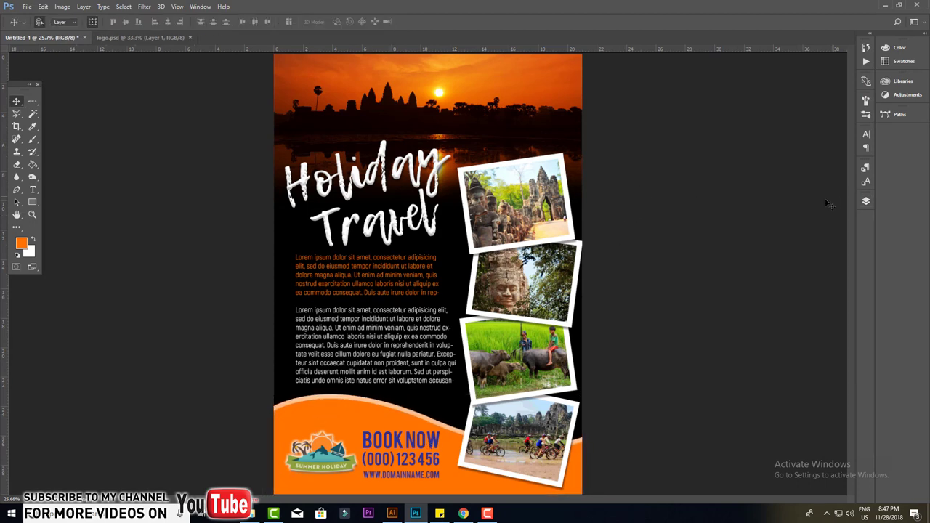